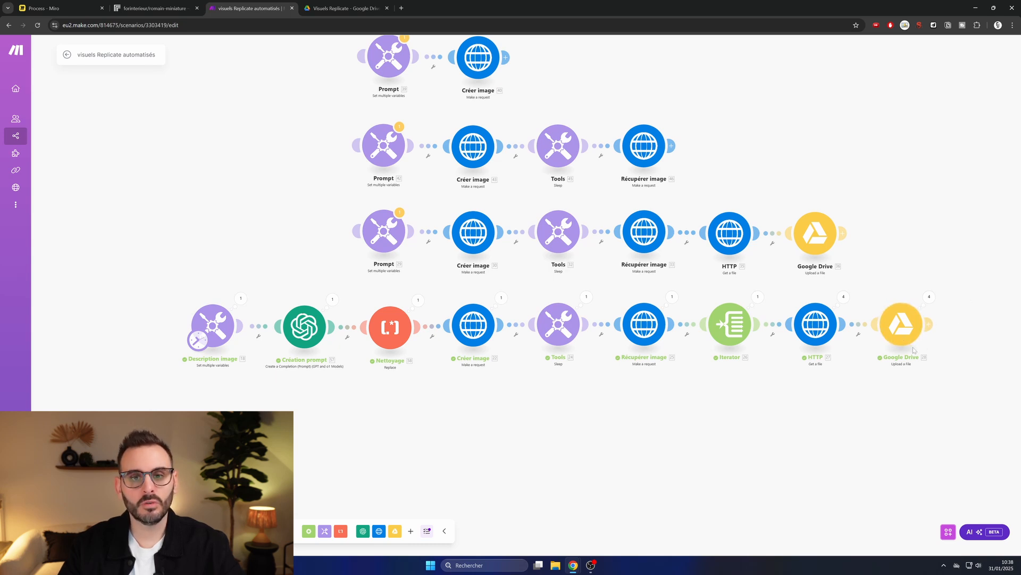
# Step: Switch to the trained Replicate model's playground and review its prompt, aspect ratio, number of outputs and output format inputs
pyautogui.scroll(3, 341, 197)
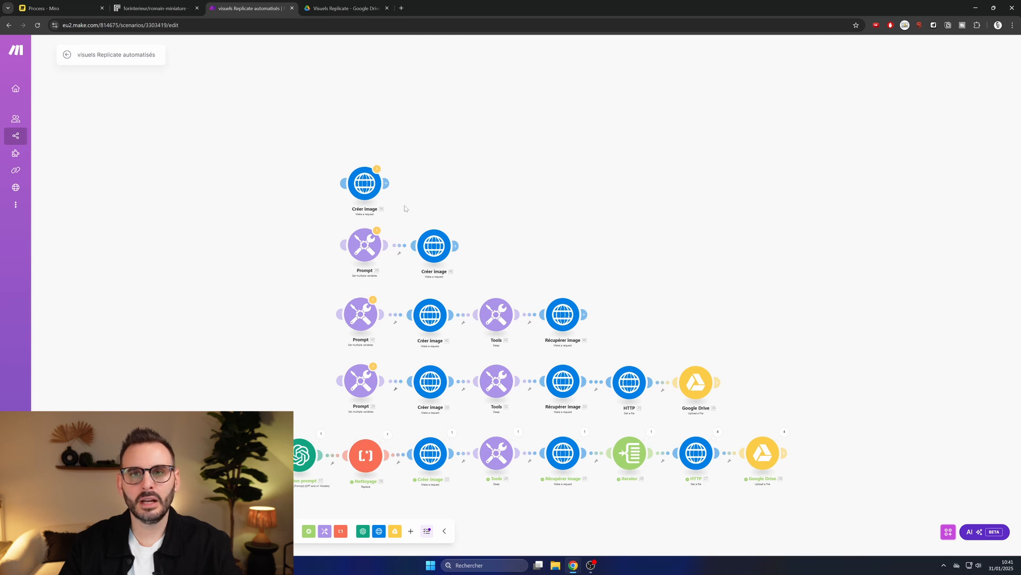
pyautogui.click(158, 11)
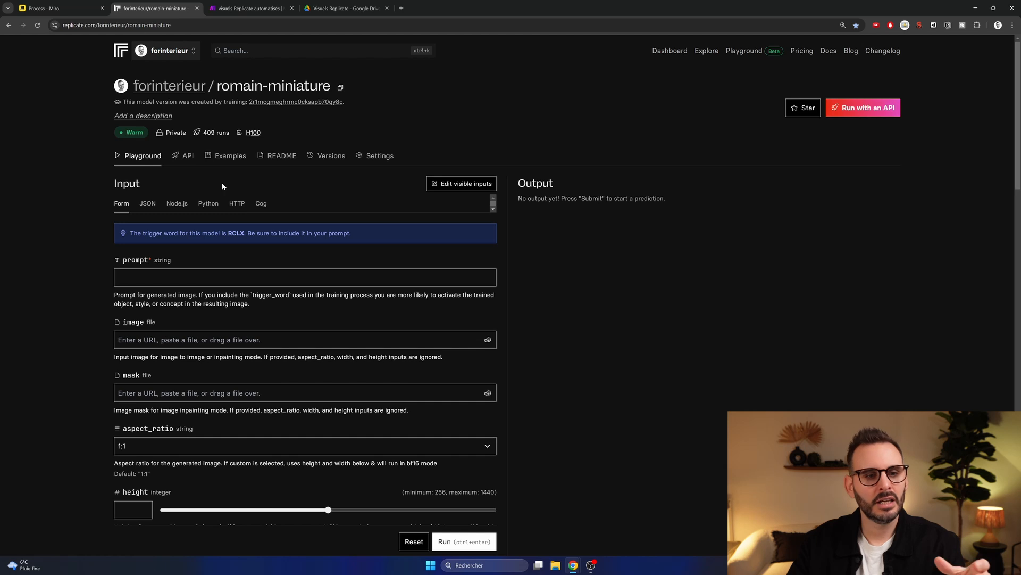
pyautogui.moveTo(216, 86); pyautogui.dragTo(330, 86)
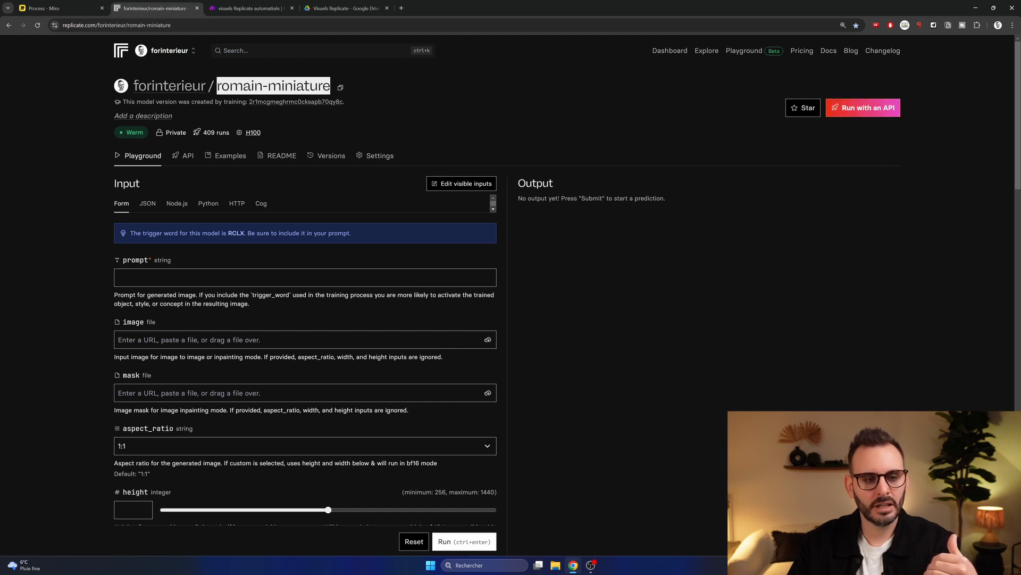
pyautogui.click(81, 256)
pyautogui.click(139, 278)
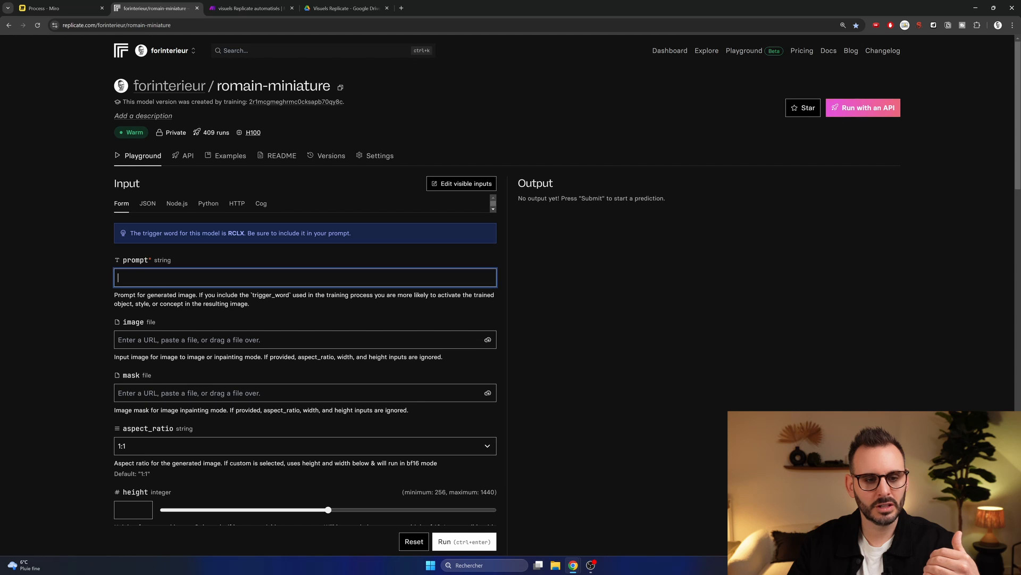
pyautogui.click(133, 443)
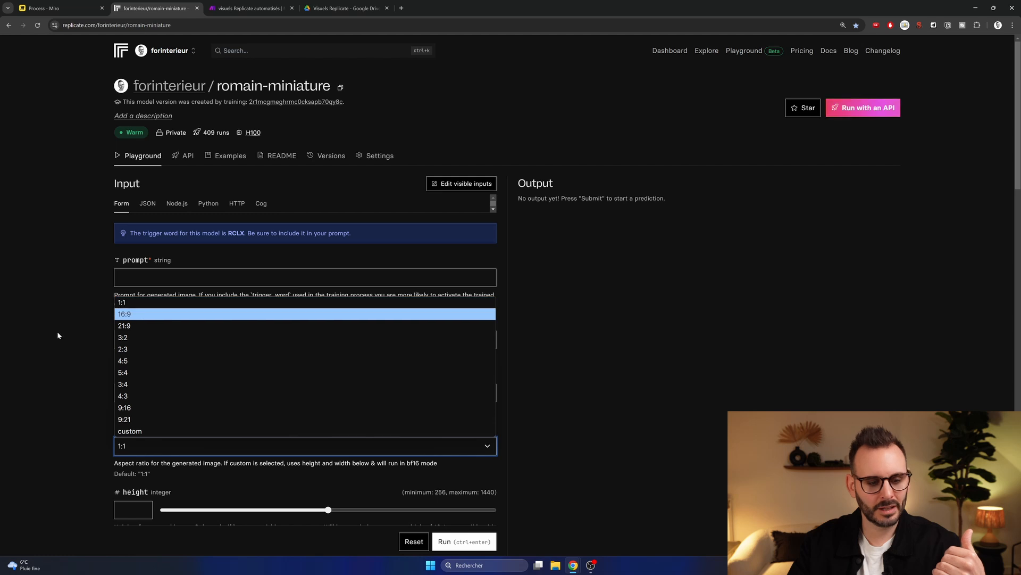
pyautogui.scroll(-6, 76, 324)
pyautogui.scroll(-2, 169, 301)
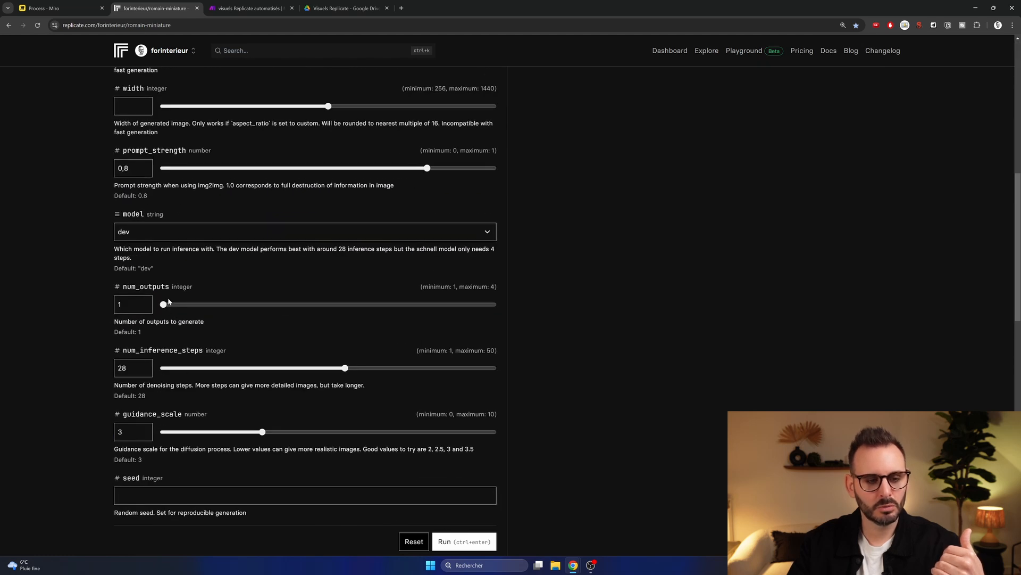
pyautogui.moveTo(164, 305)
pyautogui.mouseDown()
pyautogui.moveTo(494, 303)
pyautogui.moveTo(162, 305)
pyautogui.mouseUp()
pyautogui.scroll(-1, 145, 397)
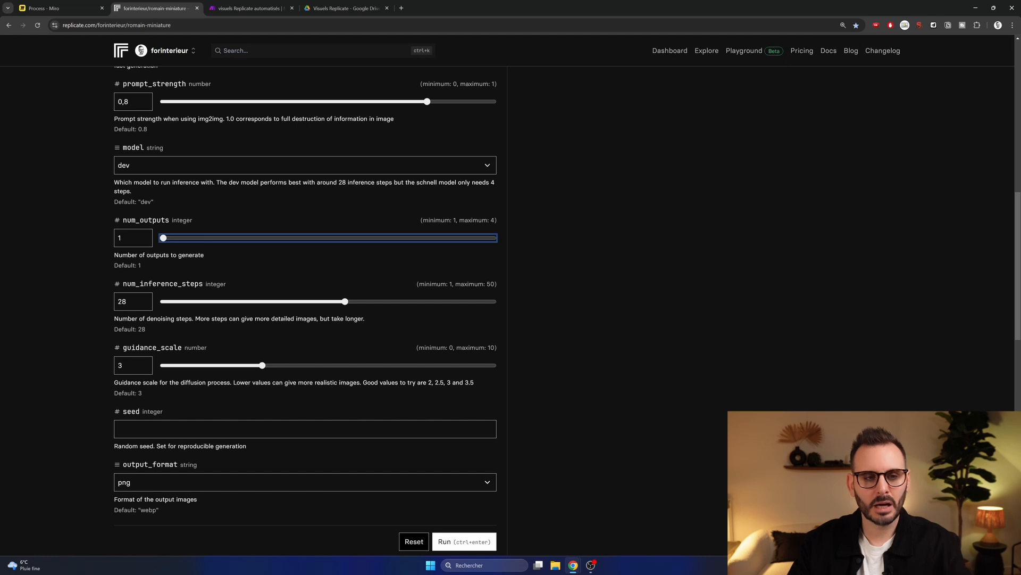
pyautogui.scroll(8, 133, 292)
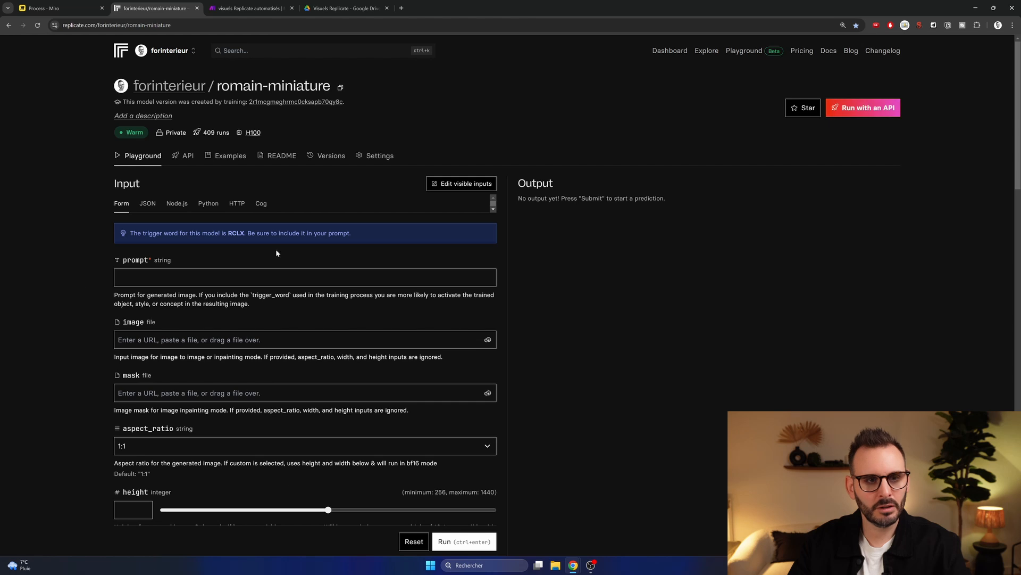
# Step: Switch to the Make scenario and automatically connect the standalone Créer image HTTP module to the flow
pyautogui.click(246, 8)
pyautogui.click(363, 175)
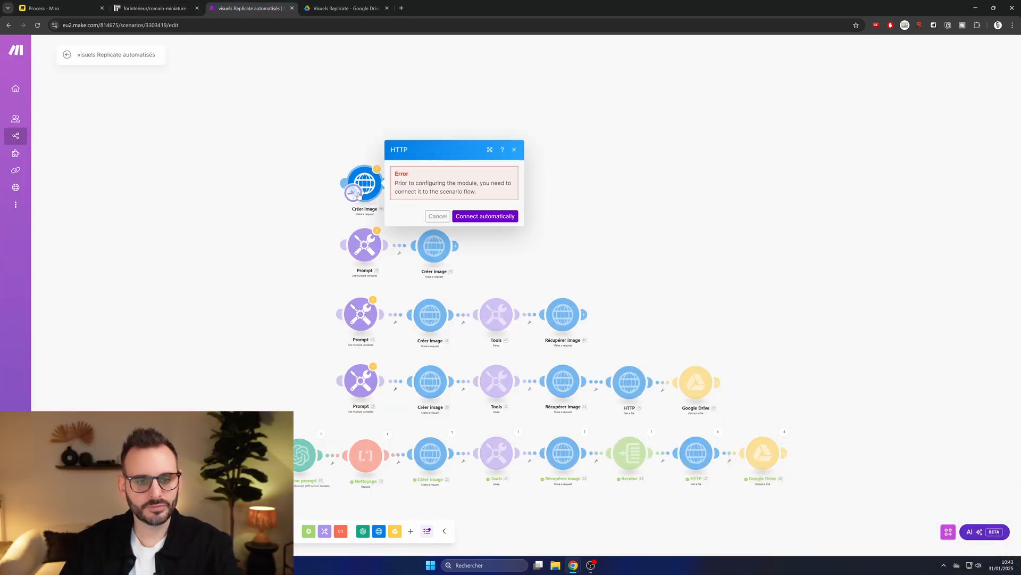
pyautogui.click(485, 216)
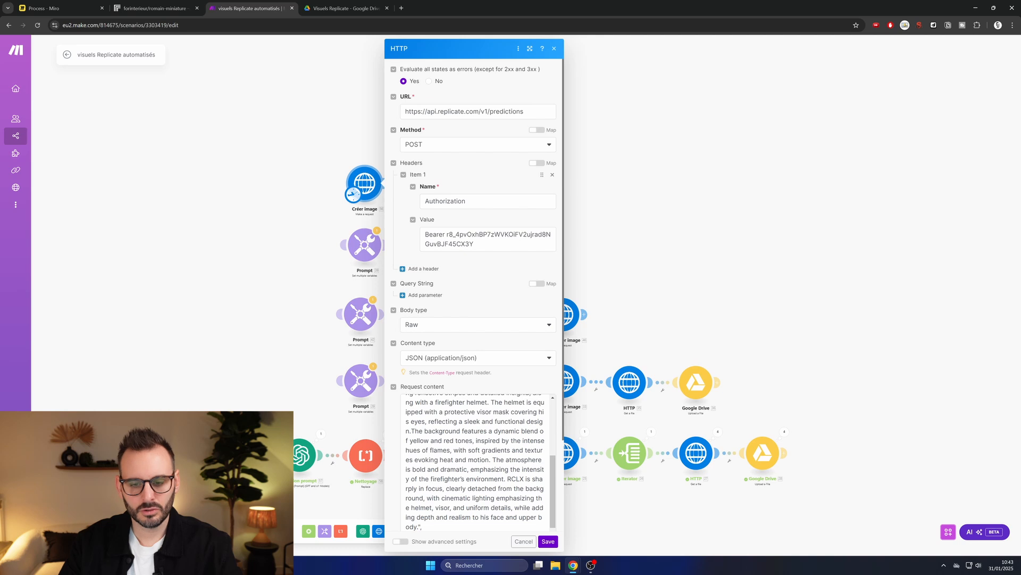
# Step: Copy the firefighter prompt text from the HTTP module's request content into the Replicate model's prompt field
pyautogui.moveTo(564, 451); pyautogui.dragTo(748, 451)
pyautogui.scroll(2, 566, 457)
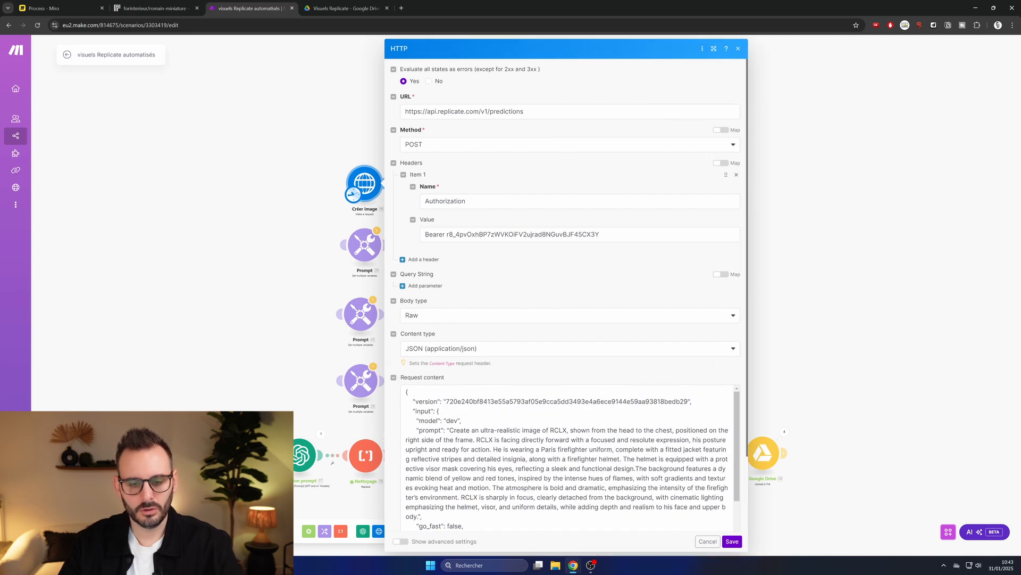
pyautogui.click(449, 430)
pyautogui.moveTo(450, 430); pyautogui.dragTo(419, 516)
pyautogui.hotkey('ctrl', 'c')
pyautogui.click(151, 8)
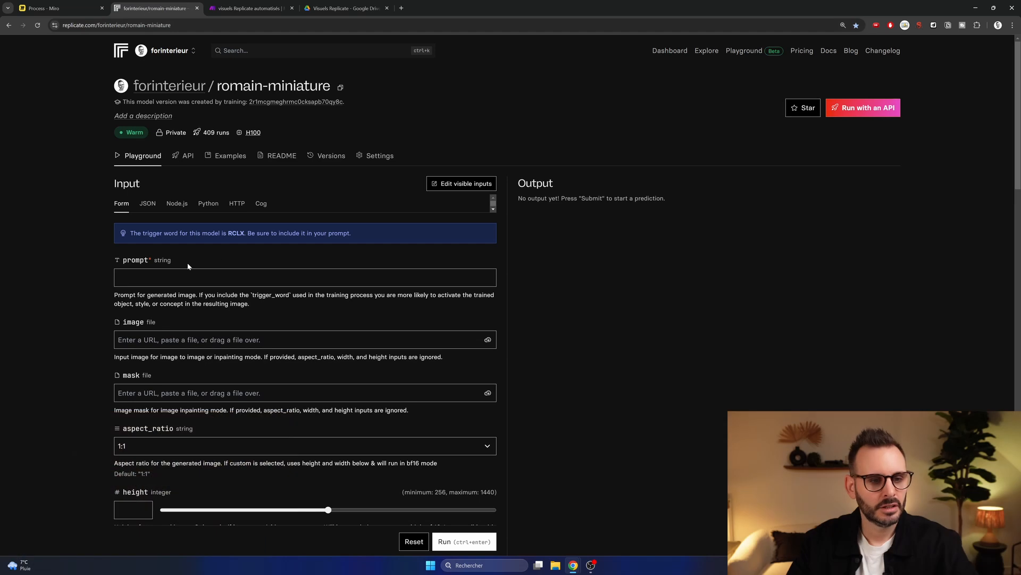
pyautogui.click(190, 276)
pyautogui.hotkey('ctrl', 'v')
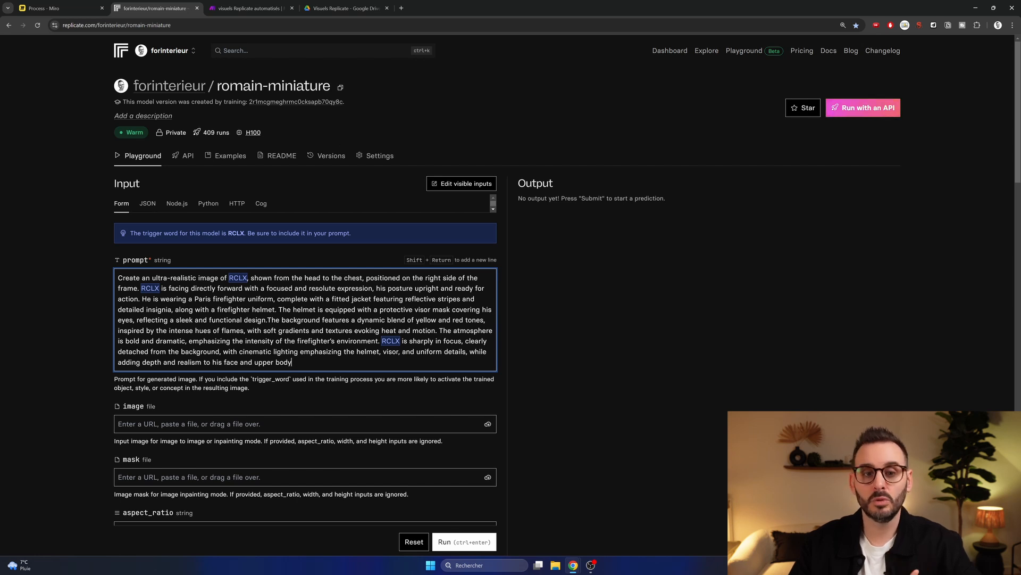
# Step: Set the aspect ratio to 16:9, run the model, and check the output against the prompt's Paris firefighter description
pyautogui.scroll(-3, 203, 394)
pyautogui.click(147, 402)
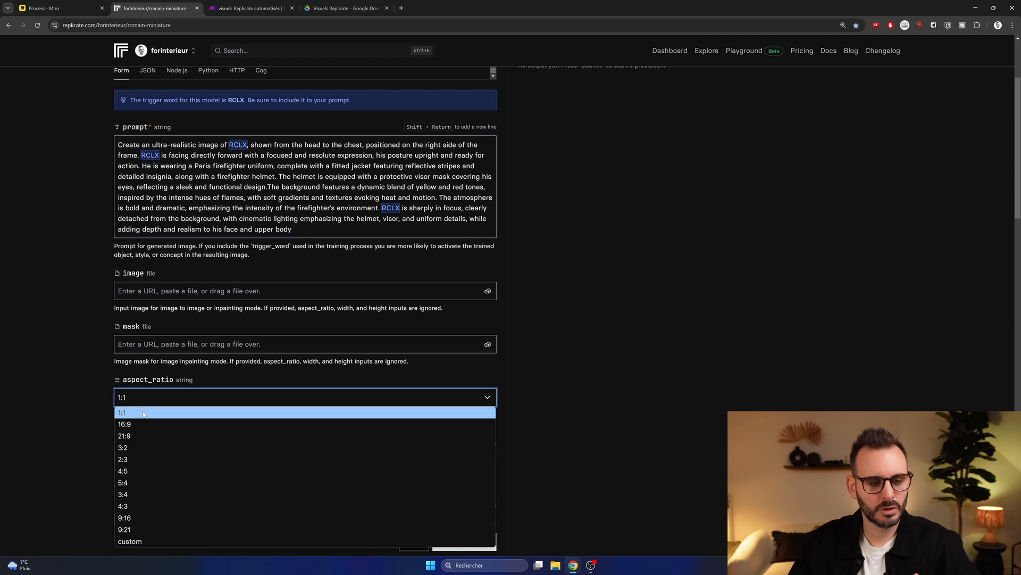
pyautogui.click(147, 424)
pyautogui.scroll(-6, 80, 354)
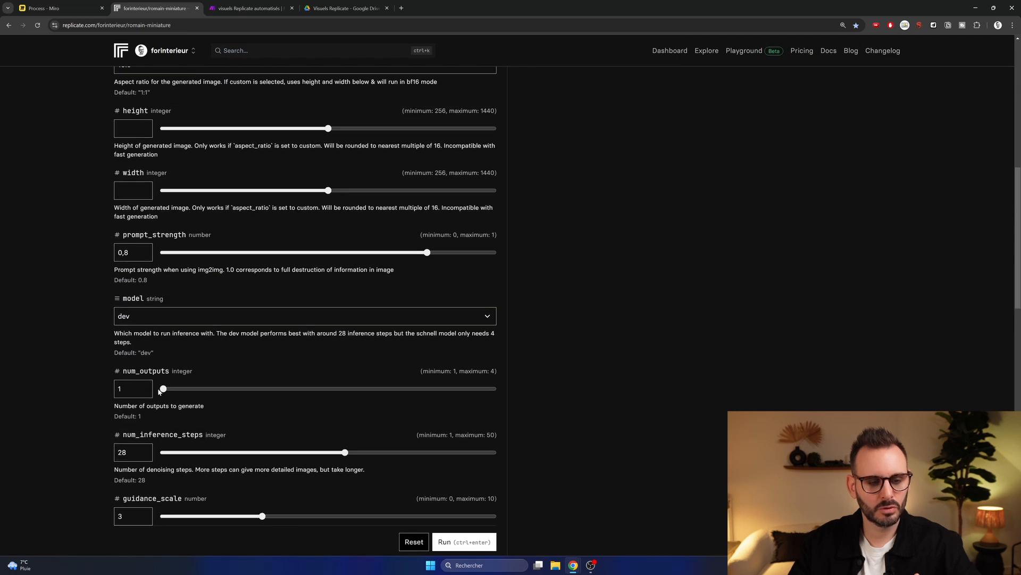
pyautogui.click(457, 542)
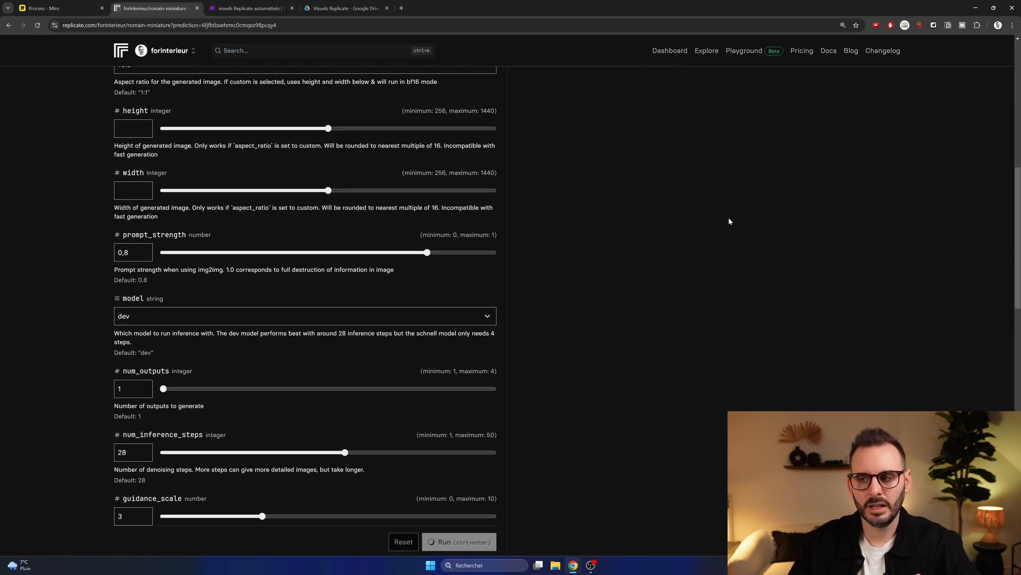
pyautogui.scroll(8, 729, 218)
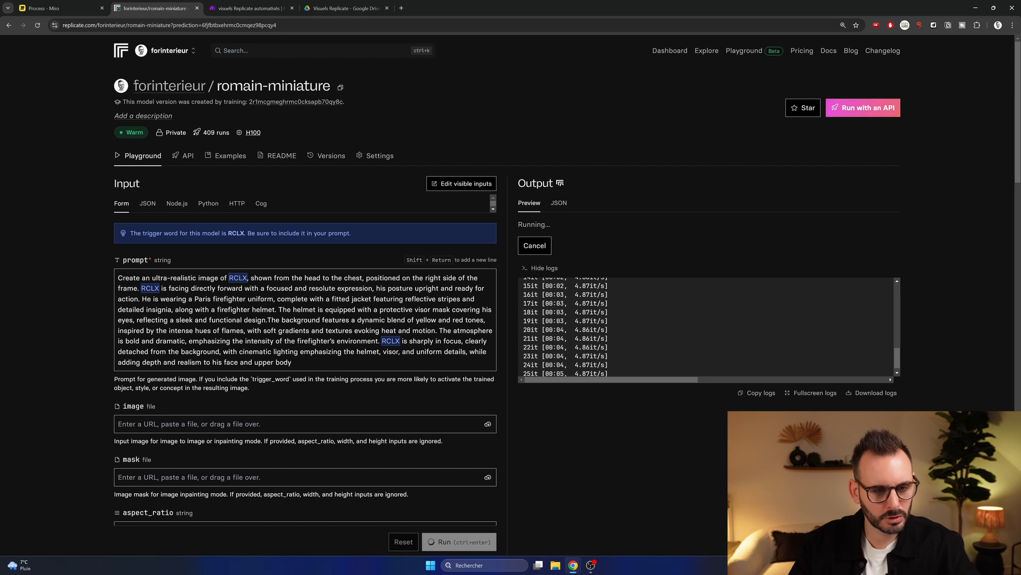
pyautogui.moveTo(195, 298); pyautogui.dragTo(243, 298)
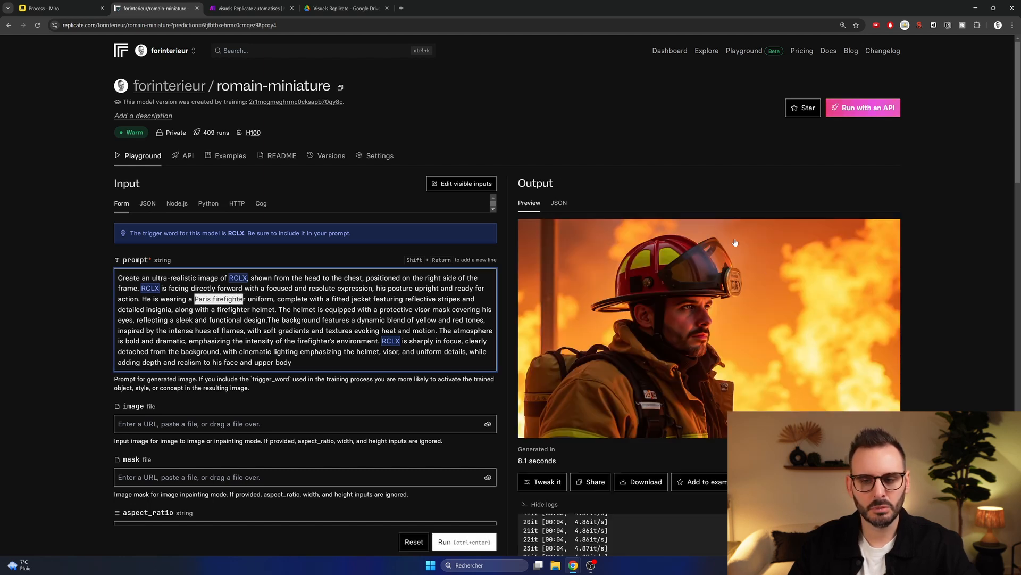
# Step: Return to Make, reopen the standalone Créer image module in a widened dialog, and examine its URL and method
pyautogui.click(233, 9)
pyautogui.click(270, 200)
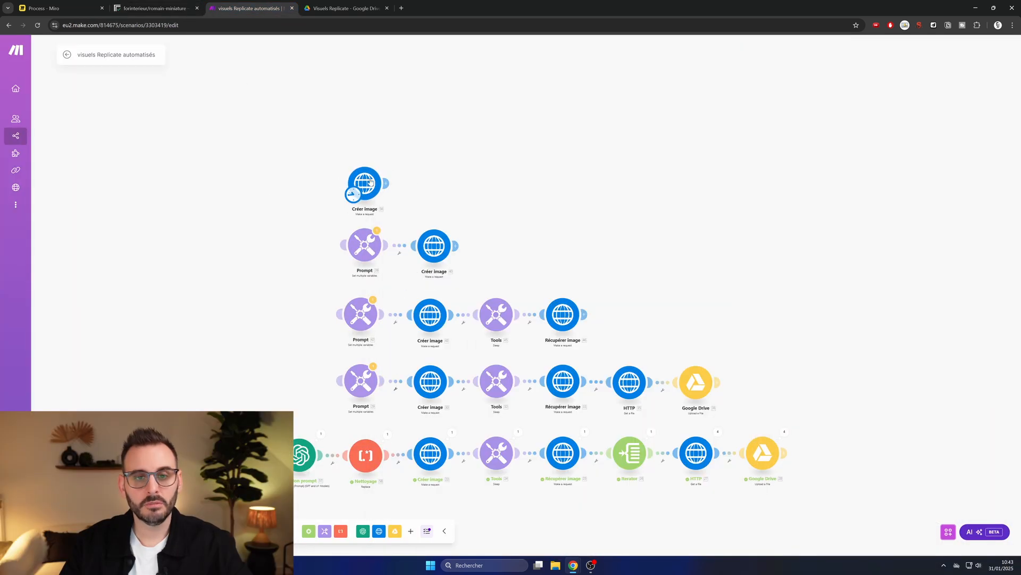
pyautogui.click(370, 182)
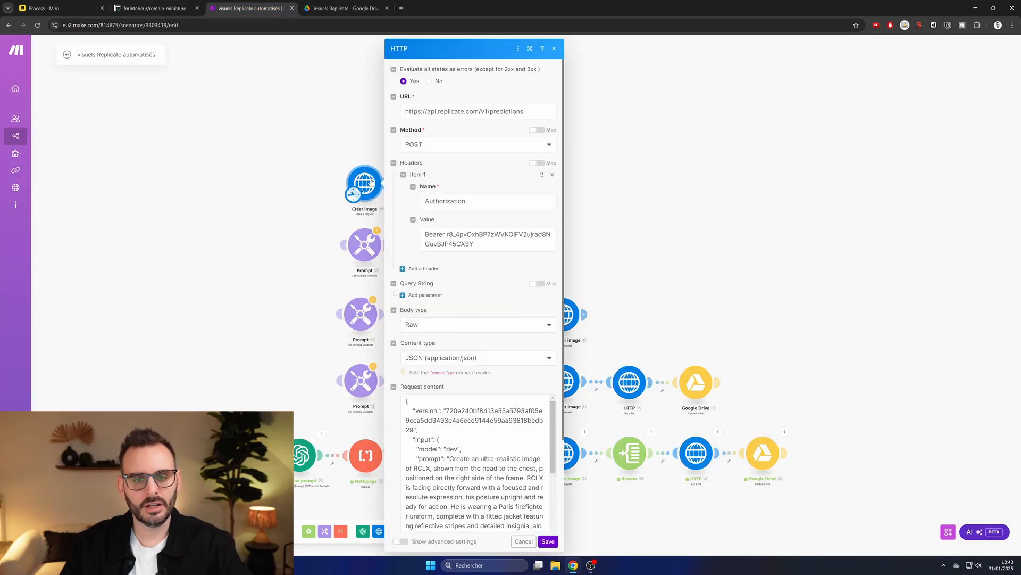
pyautogui.moveTo(564, 301); pyautogui.dragTo(878, 290)
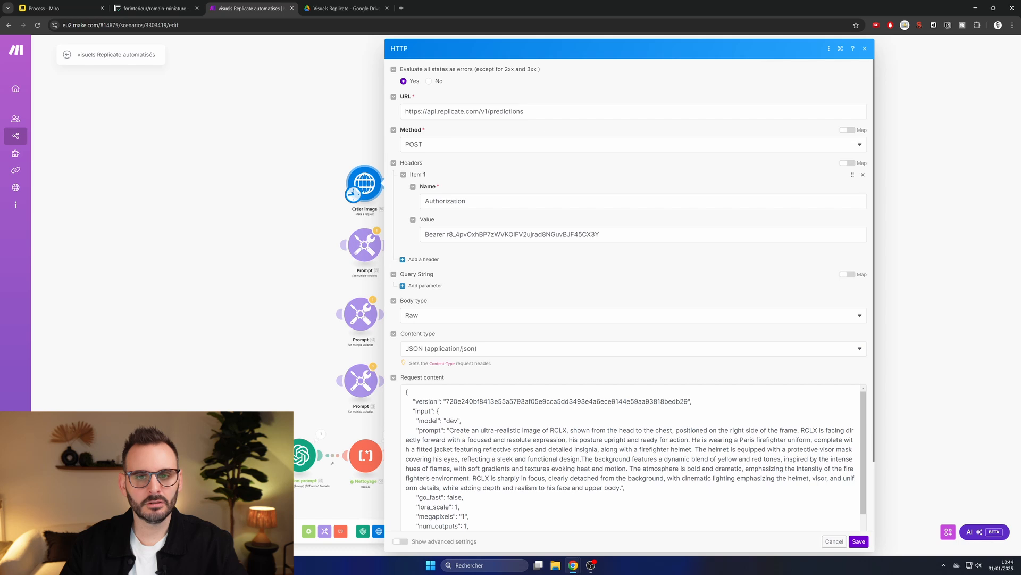
pyautogui.moveTo(527, 111); pyautogui.dragTo(384, 116)
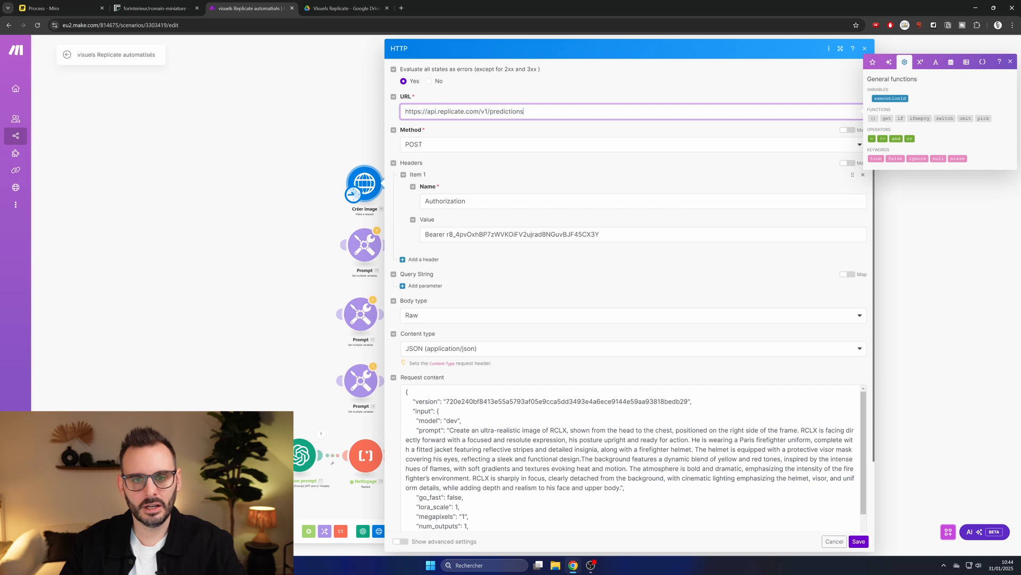
pyautogui.click(439, 142)
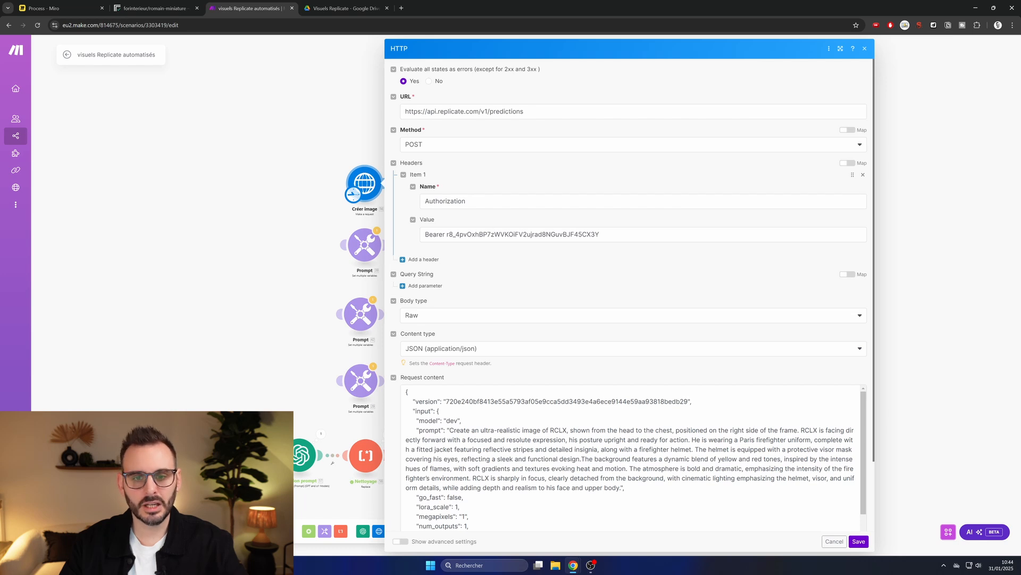
# Step: Switch to Replicate and check the account options for where API tokens are managed
pyautogui.click(175, 9)
pyautogui.click(162, 50)
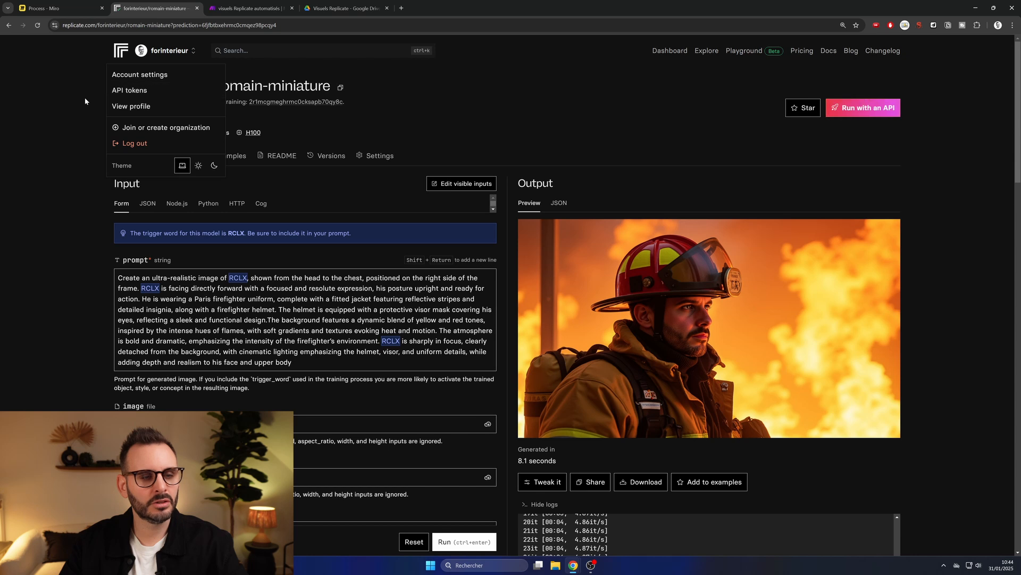
pyautogui.click(70, 94)
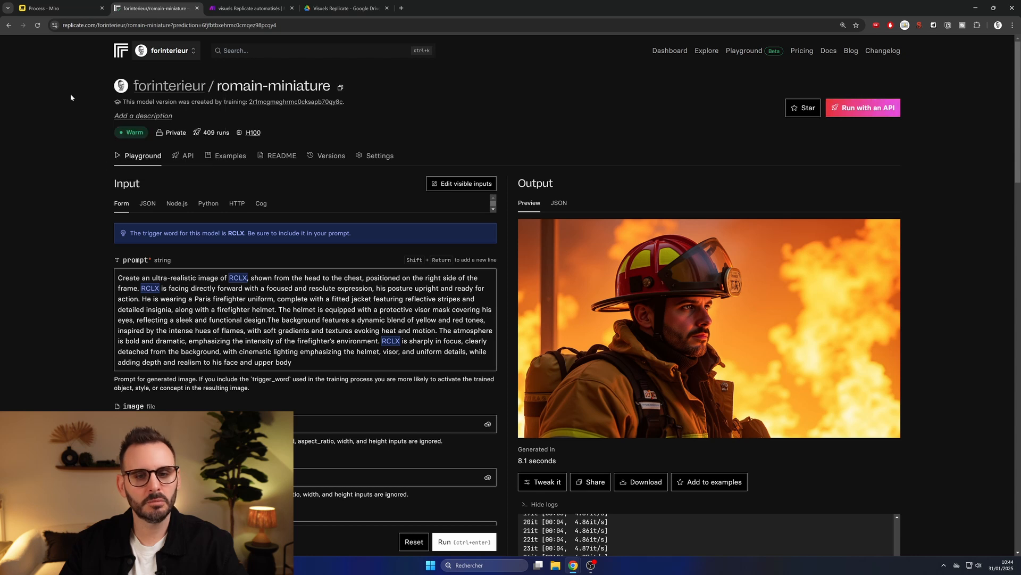
# Step: Go back to the Make HTTP module and examine its Authorization header, Bearer token value and JSON request content
pyautogui.click(239, 9)
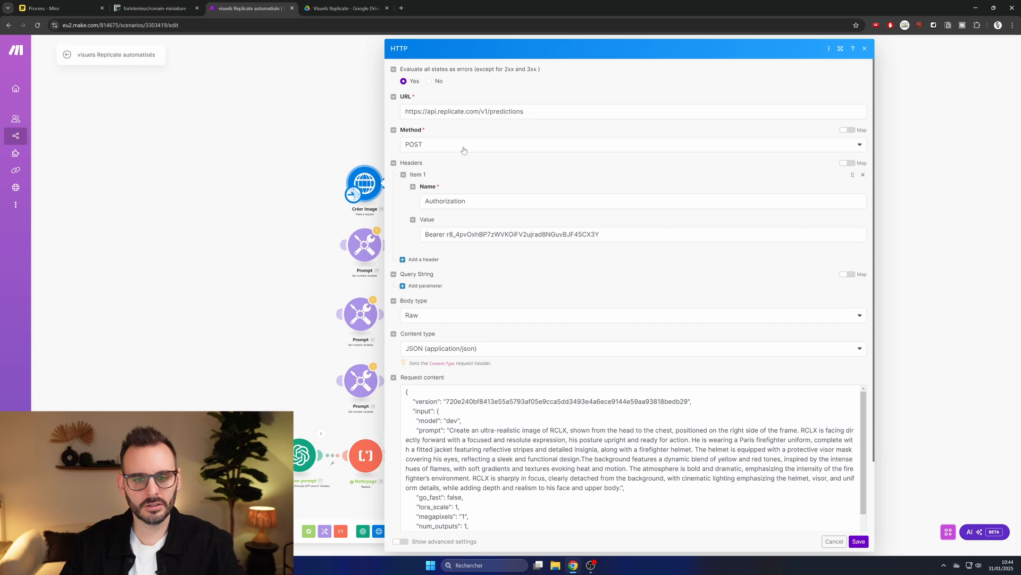
pyautogui.moveTo(470, 201); pyautogui.dragTo(424, 200)
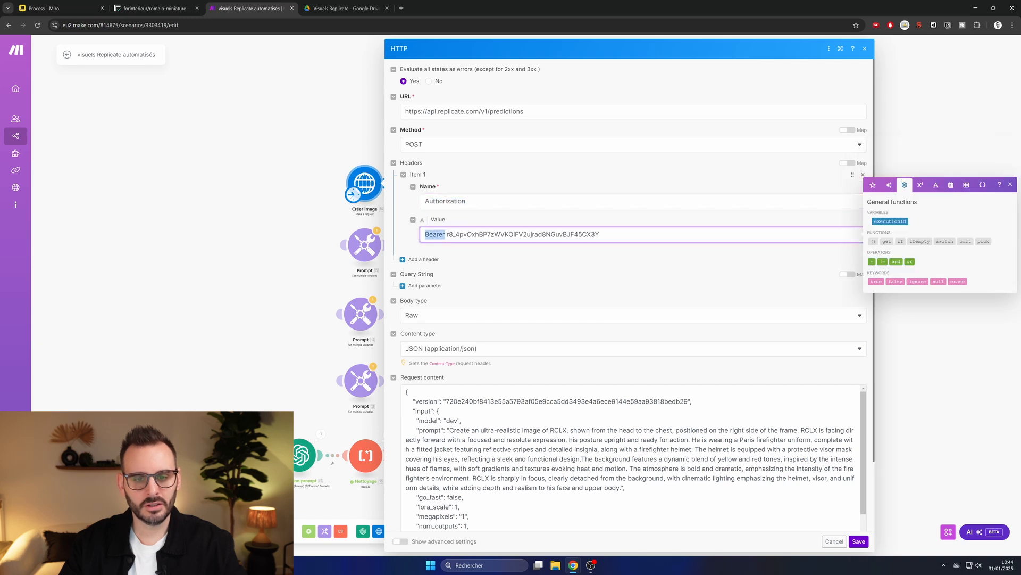
pyautogui.moveTo(447, 234); pyautogui.dragTo(599, 234)
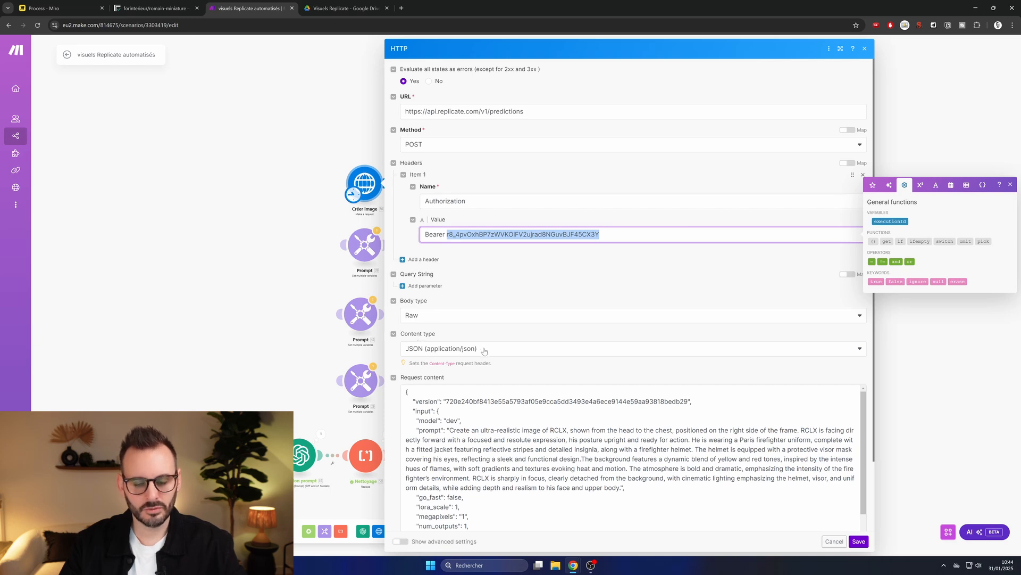
pyautogui.scroll(-2, 484, 350)
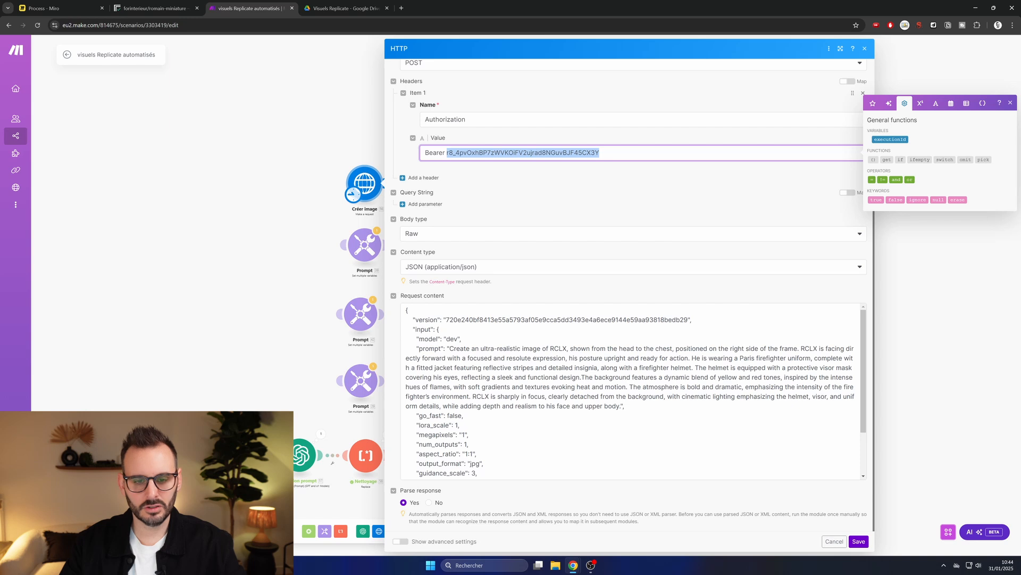
pyautogui.moveTo(411, 311); pyautogui.dragTo(510, 486)
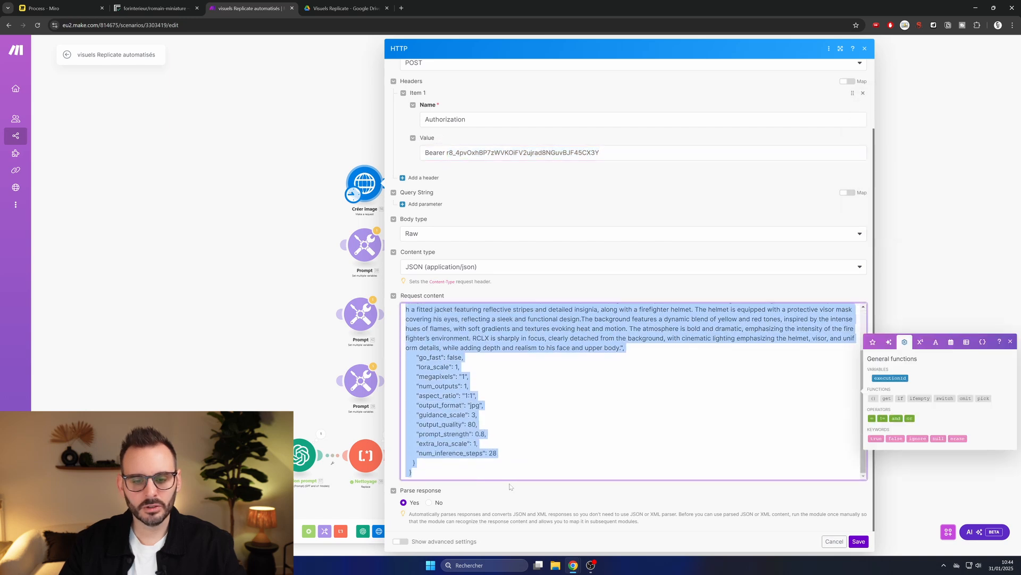
pyautogui.click(532, 420)
pyautogui.scroll(2, 538, 410)
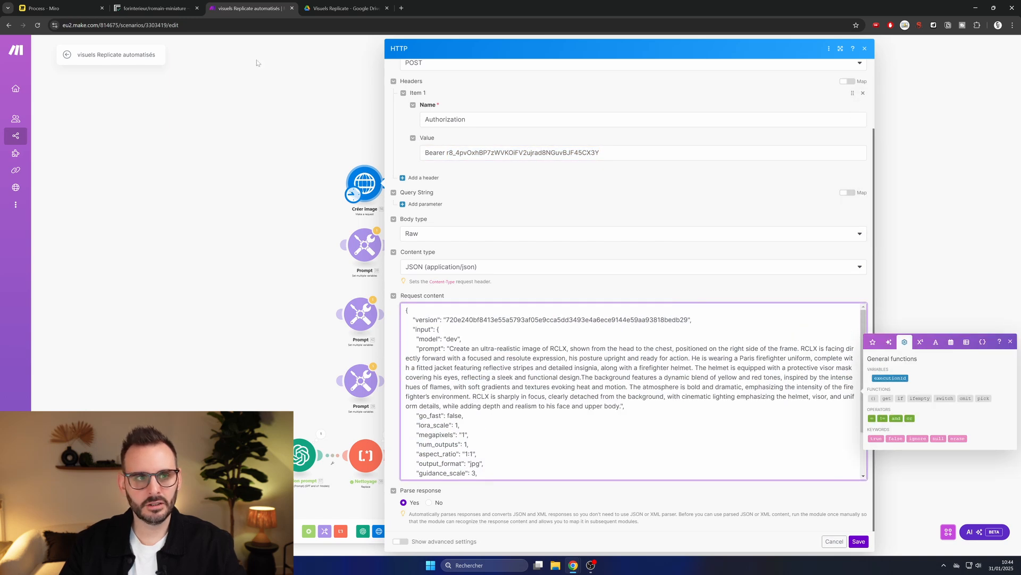
# Step: Display the Replicate model's input as an HTTP request and examine its authorization and content-type lines
pyautogui.click(155, 8)
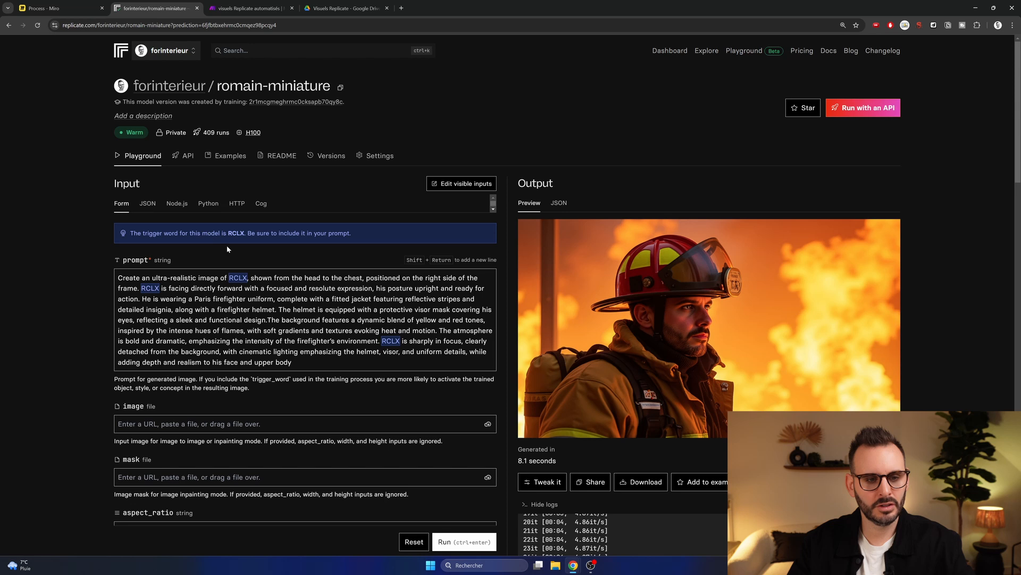
pyautogui.click(235, 204)
pyautogui.scroll(-1, 235, 211)
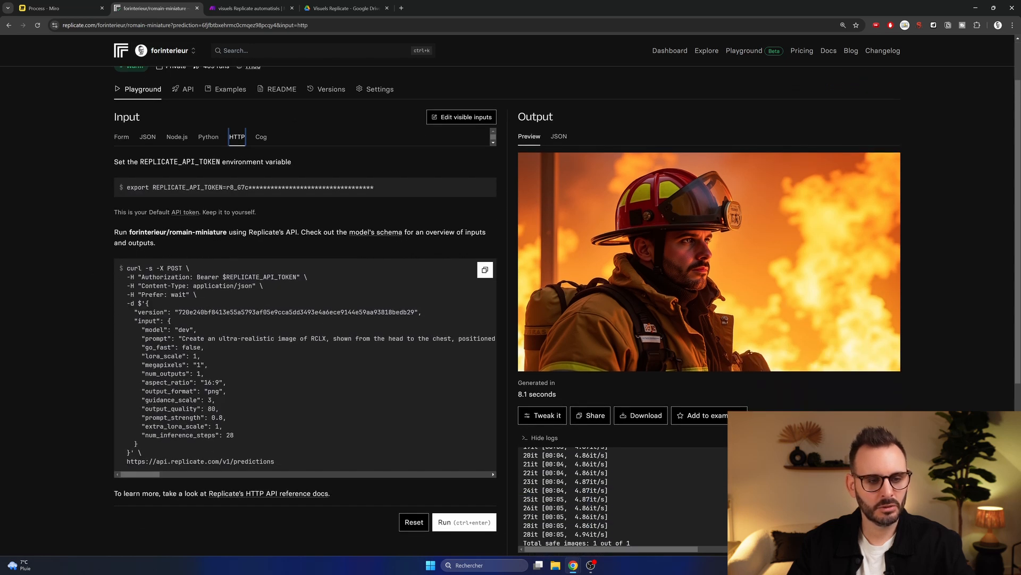
pyautogui.moveTo(141, 277); pyautogui.dragTo(289, 277)
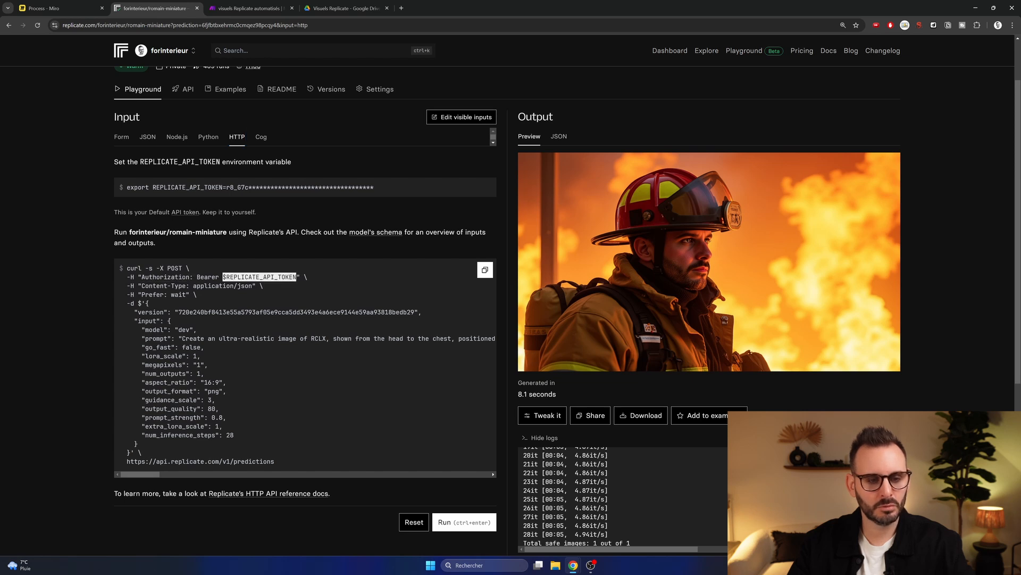
pyautogui.moveTo(142, 286); pyautogui.dragTo(249, 286)
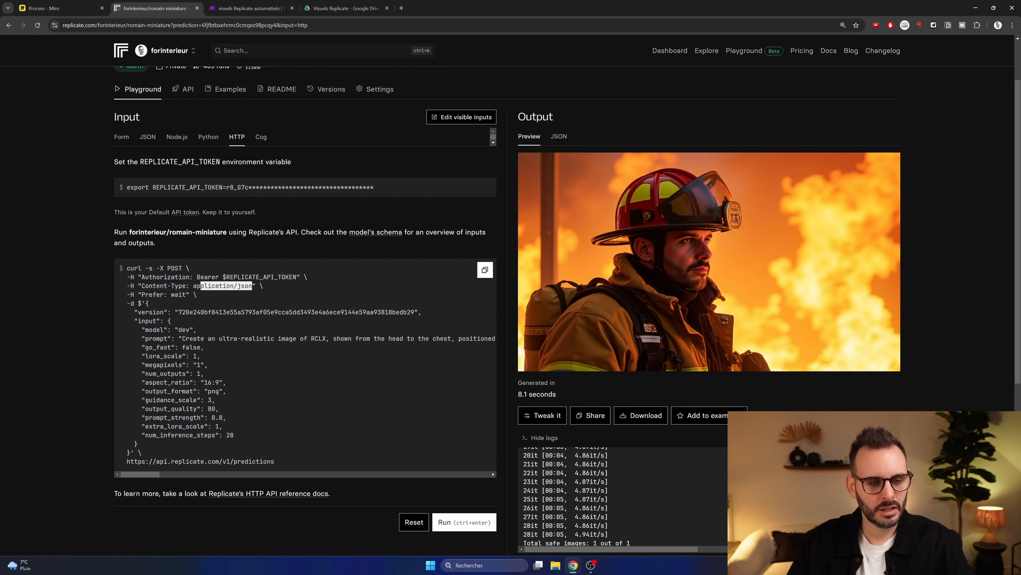
# Step: Examine the input parameters in the HTTP request's JSON body, and compare them with the model's form fields such as aspect_ratio
pyautogui.moveTo(145, 329); pyautogui.dragTo(171, 417)
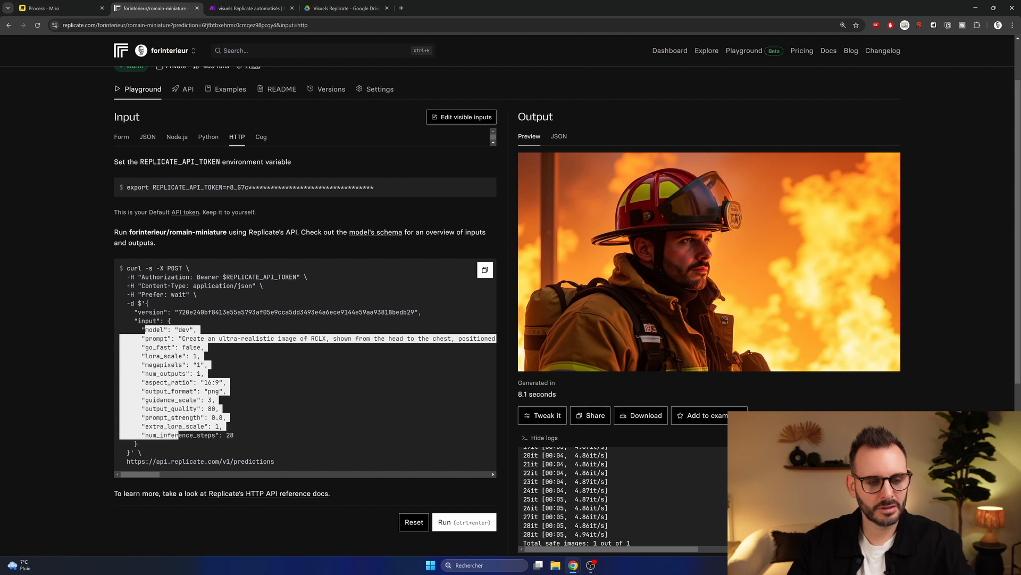
pyautogui.click(122, 137)
pyautogui.scroll(-3, 163, 265)
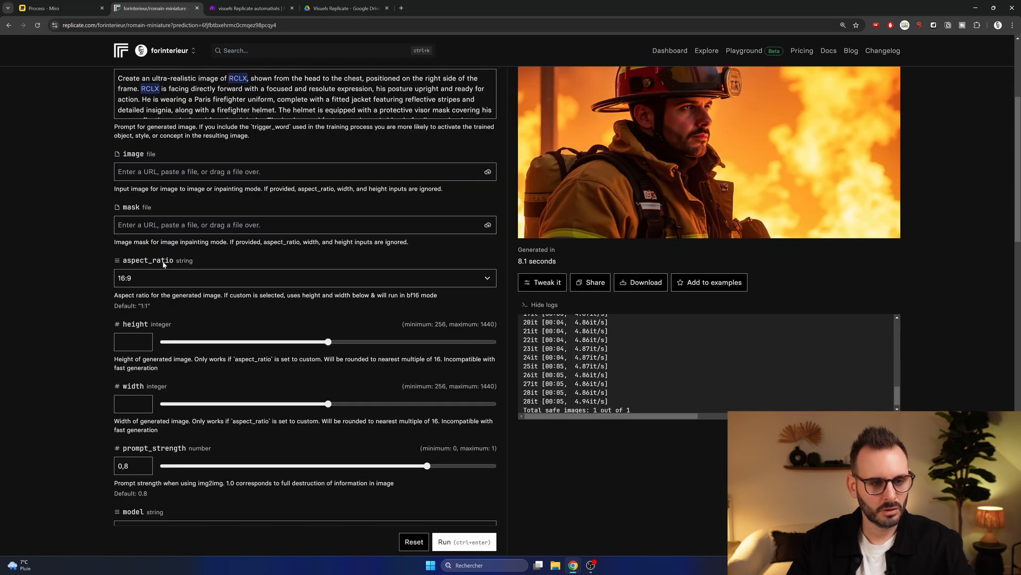
pyautogui.scroll(4, 109, 279)
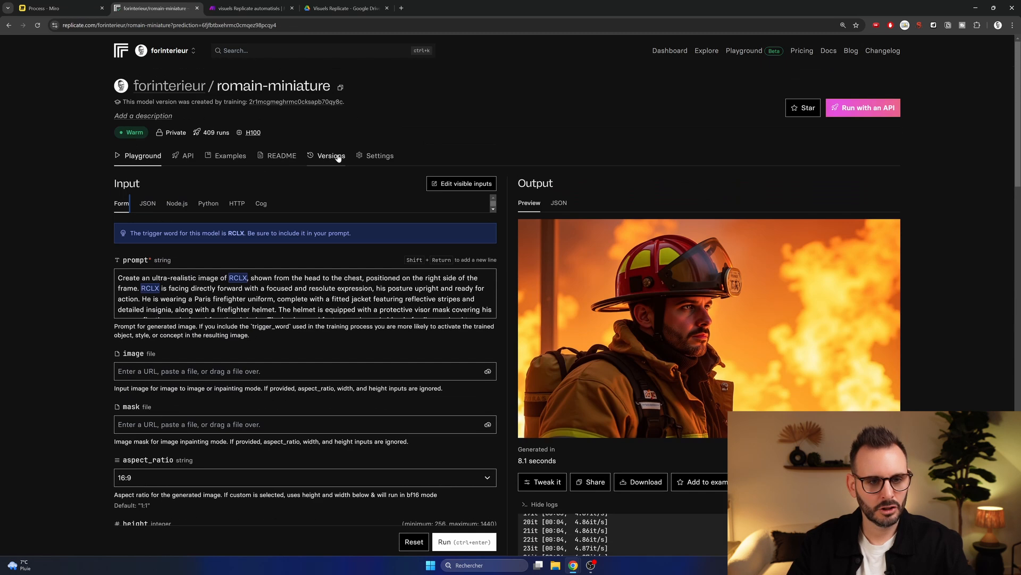
# Step: Display the model's input as an HTTP request again and examine its aspect_ratio, output_format and num_outputs parameters
pyautogui.click(237, 203)
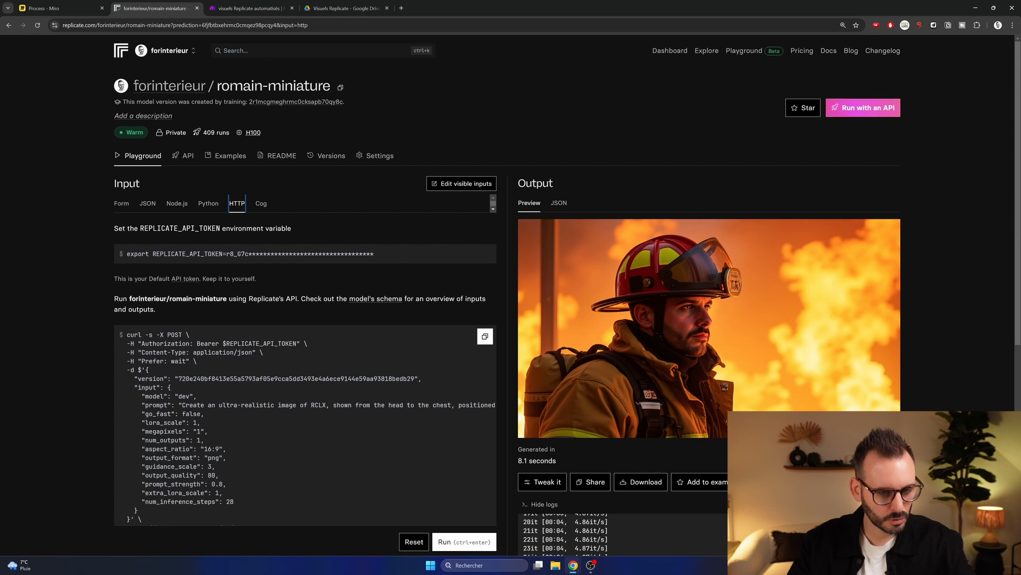
pyautogui.moveTo(202, 449); pyautogui.dragTo(218, 448)
pyautogui.moveTo(154, 458); pyautogui.dragTo(220, 458)
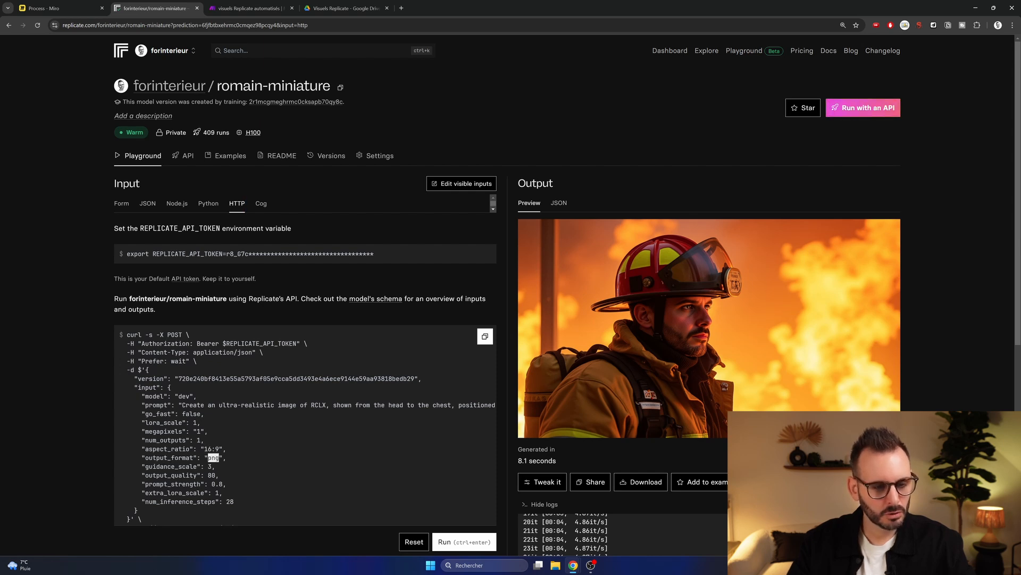
pyautogui.moveTo(145, 440); pyautogui.dragTo(202, 440)
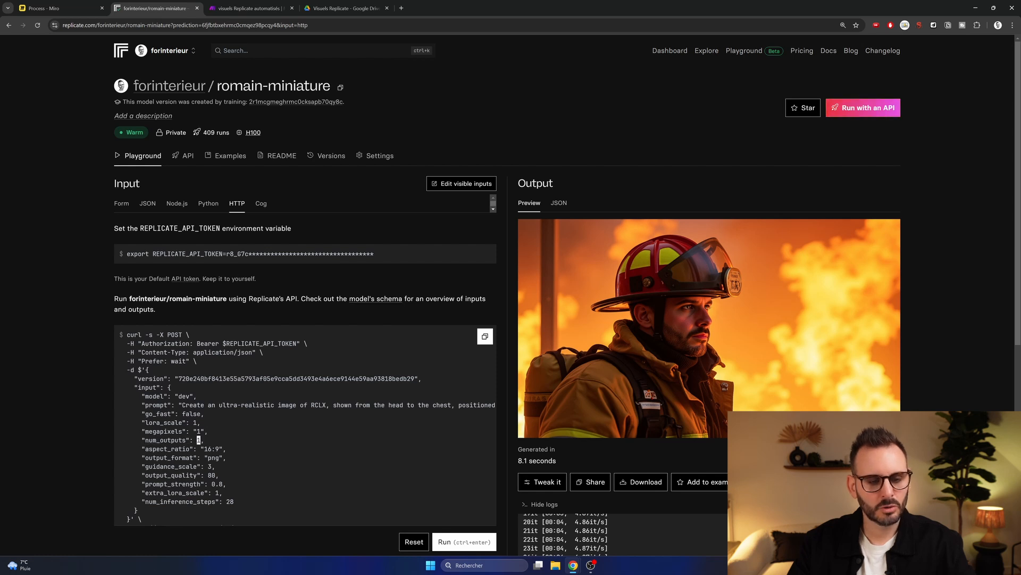
# Step: Return to Make, review the full JSON request content of the standalone Créer image module, and save the module
pyautogui.click(246, 8)
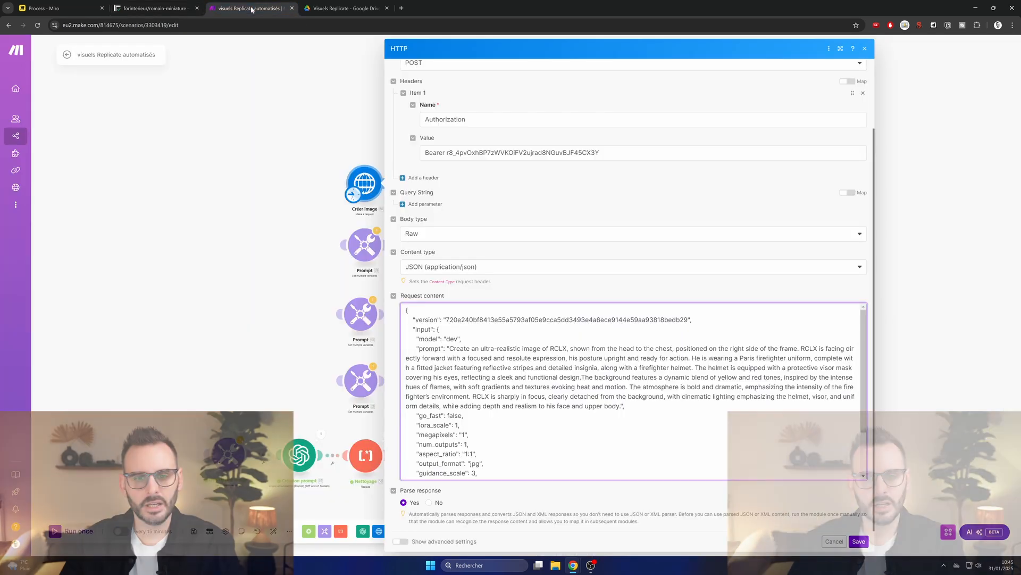
pyautogui.scroll(-2, 633, 391)
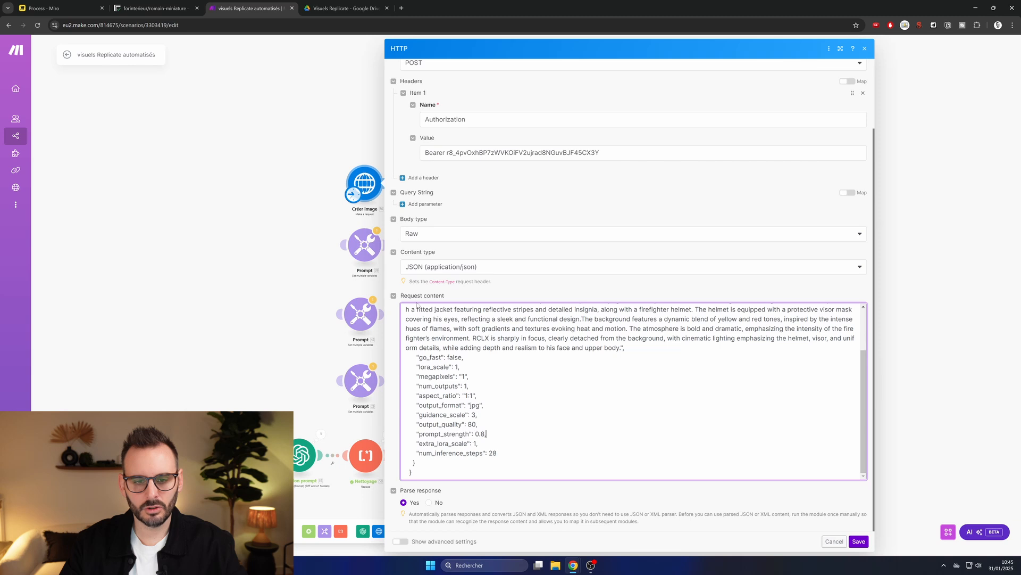
pyautogui.scroll(2, 417, 319)
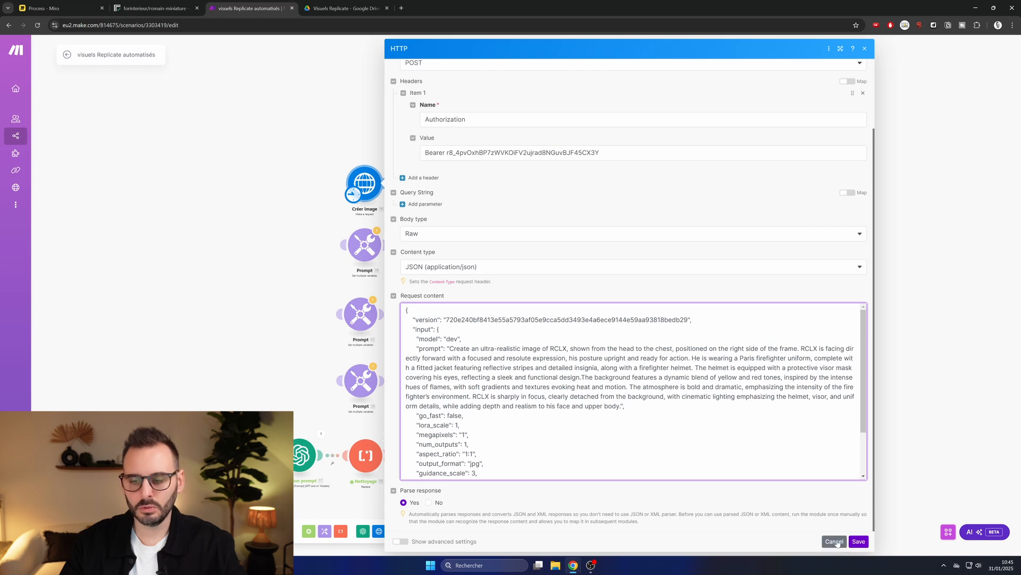
pyautogui.click(859, 541)
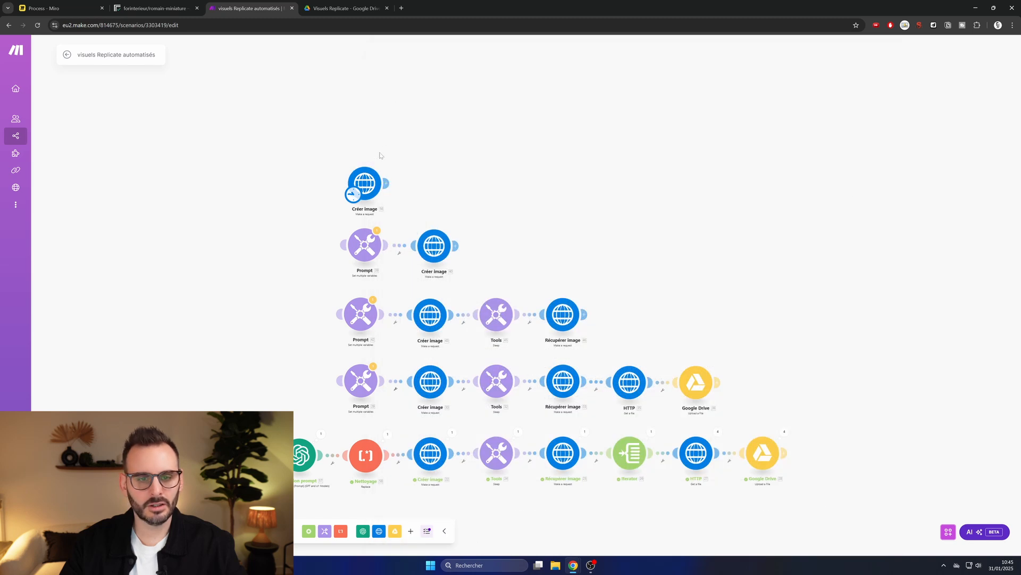
# Step: Run only the standalone Créer image module and examine the get URL in its output data
pyautogui.rightClick(371, 182)
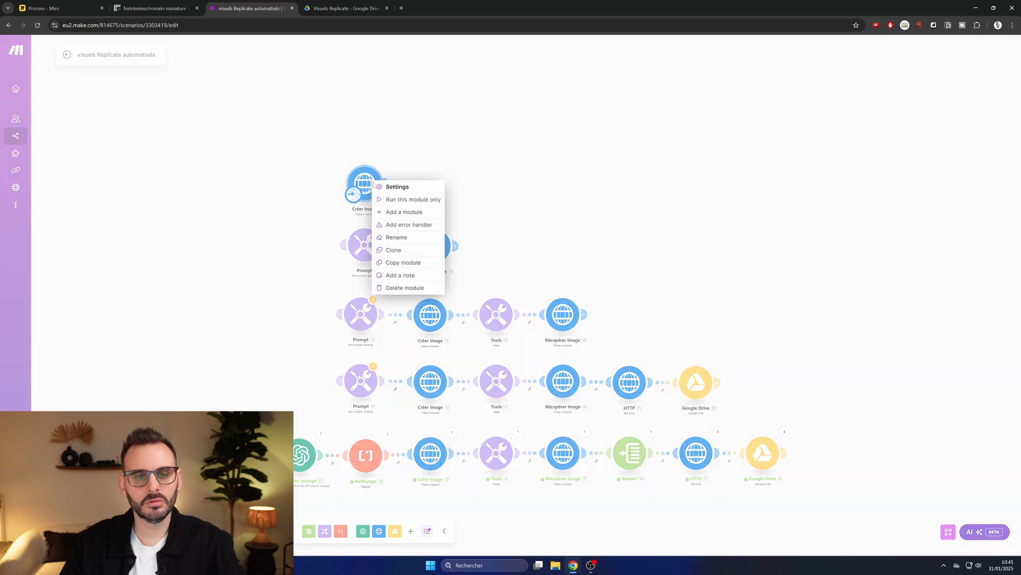
pyautogui.click(404, 199)
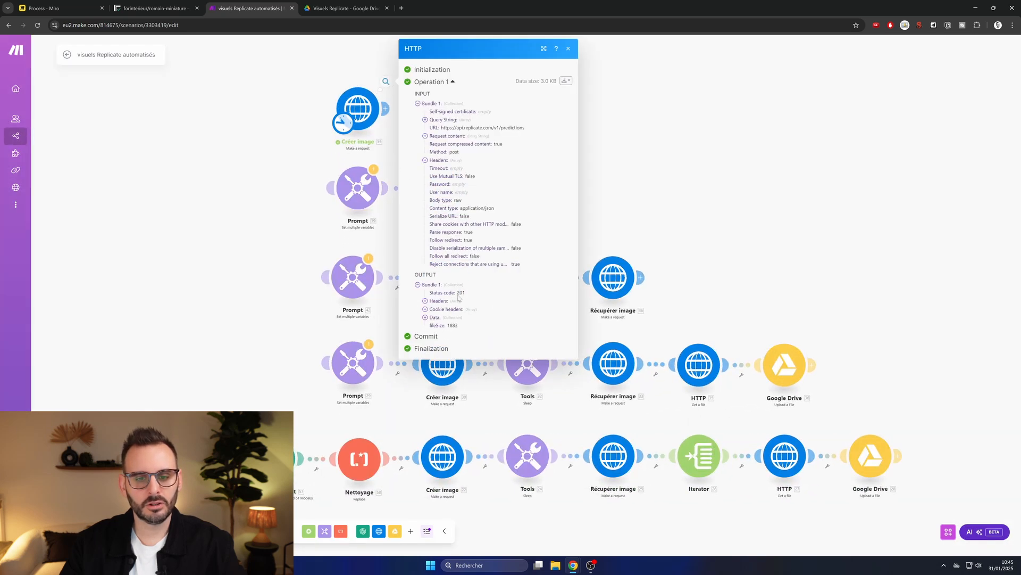
pyautogui.click(425, 318)
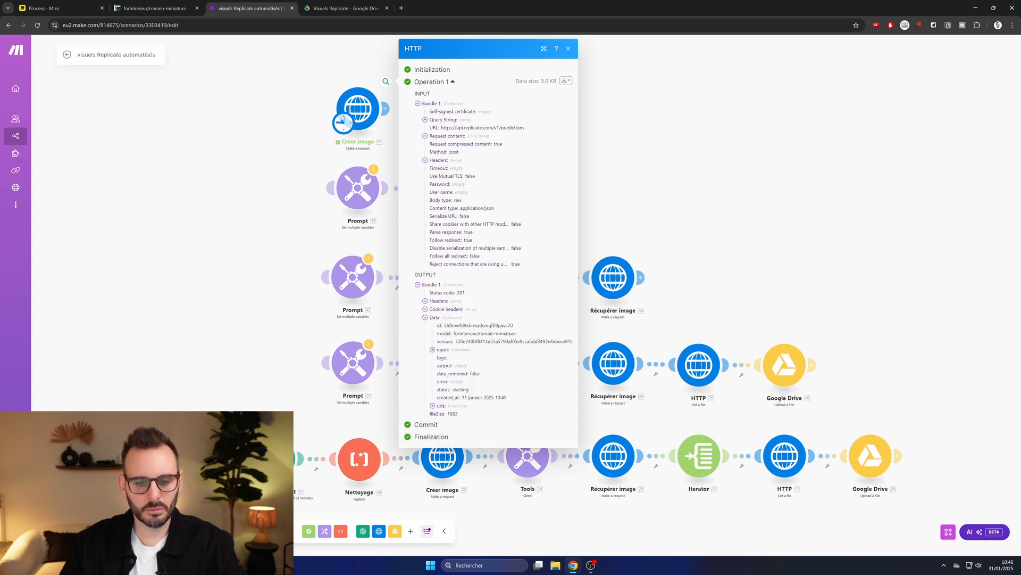
pyautogui.click(432, 406)
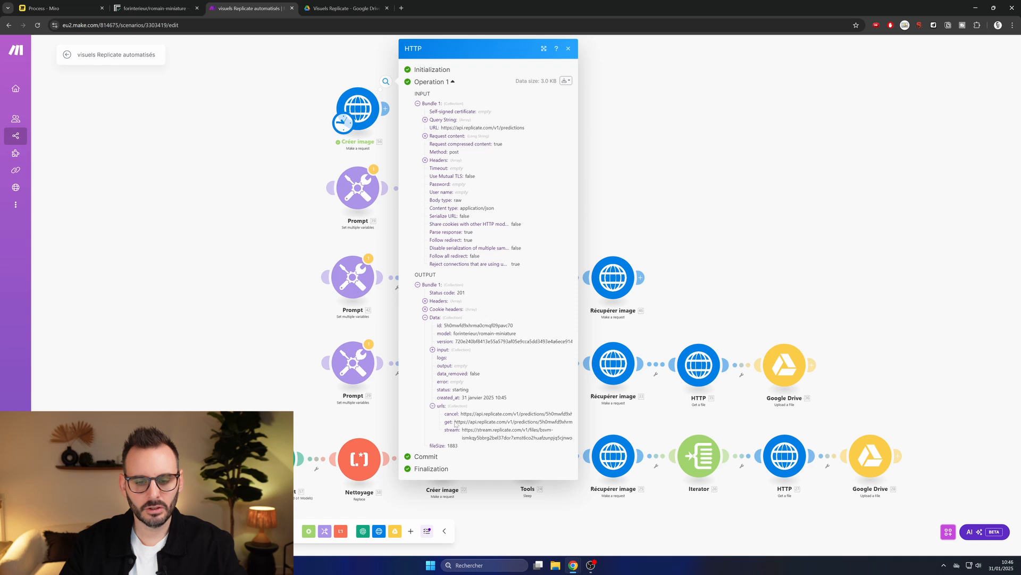
pyautogui.moveTo(455, 424); pyautogui.dragTo(565, 422)
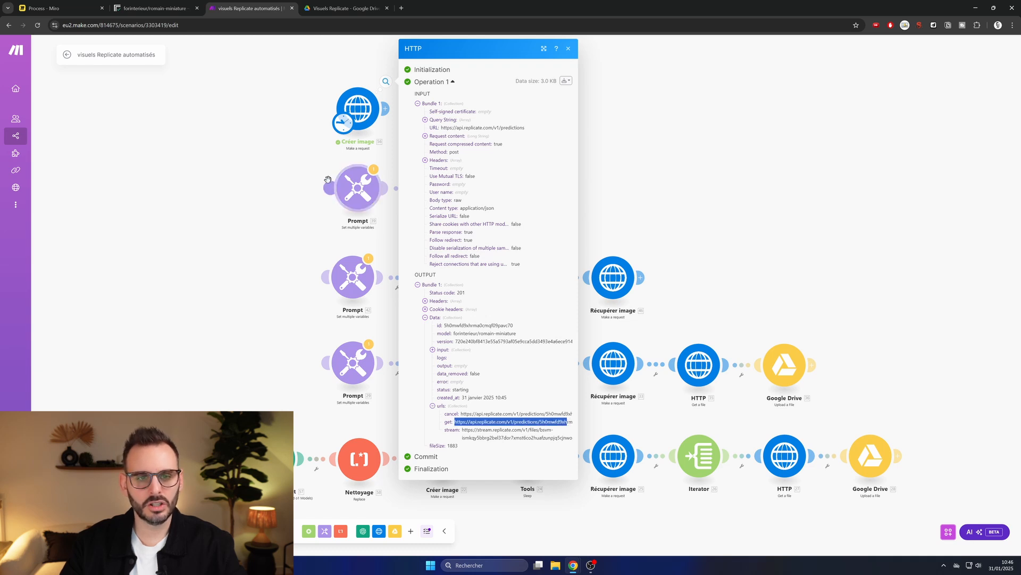
pyautogui.click(271, 161)
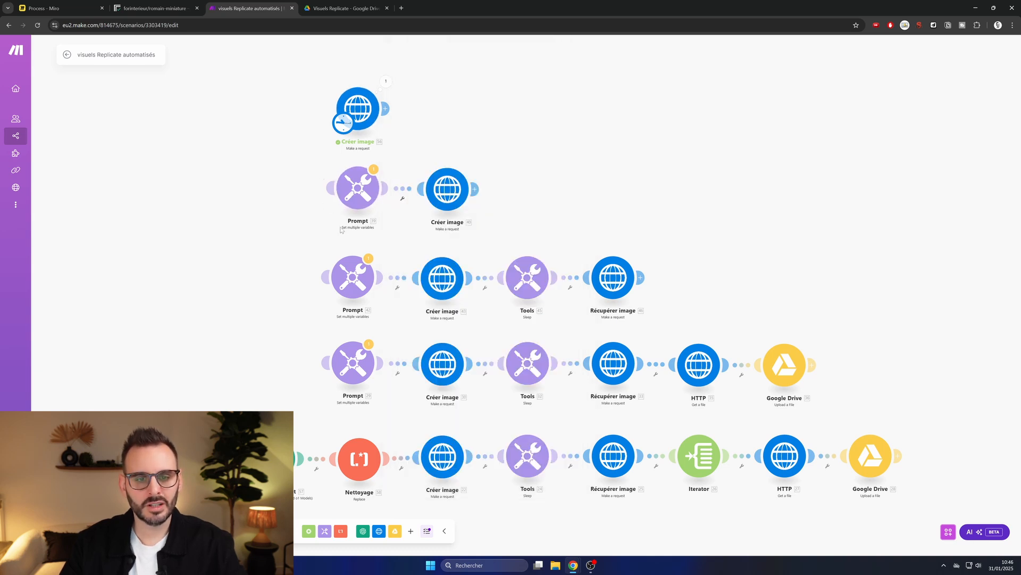
# Step: Browse the Tools actions for setting variables, connect the second-row Prompt module to the flow, and examine its prompt variable without saving
pyautogui.click(325, 531)
pyautogui.scroll(-2, 336, 479)
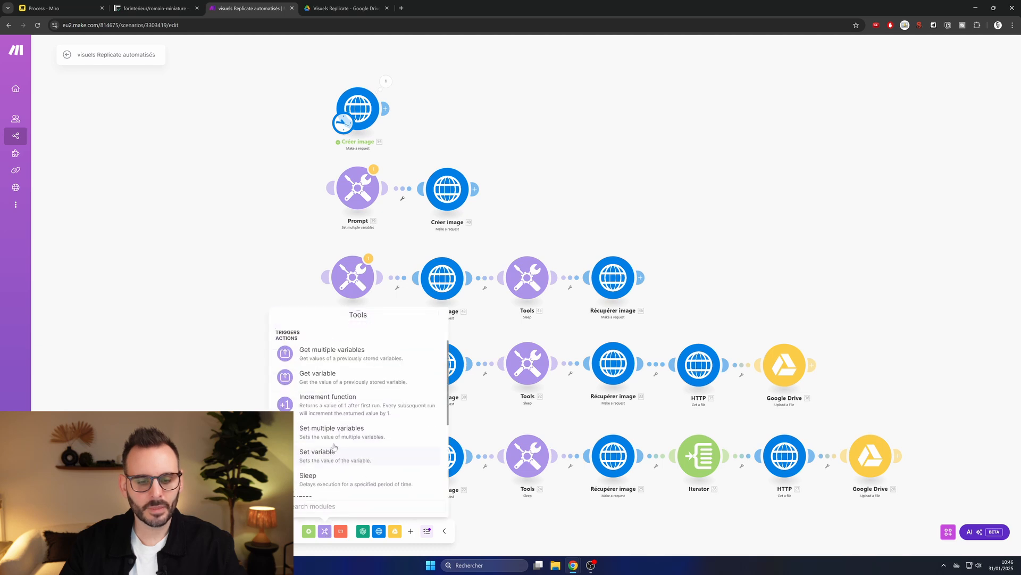
pyautogui.click(228, 308)
pyautogui.click(360, 187)
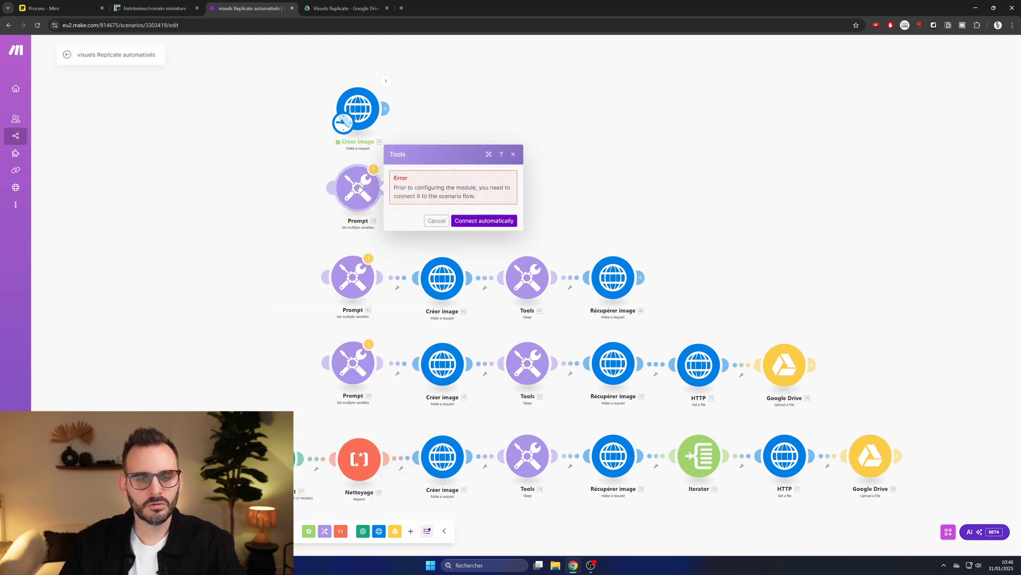
pyautogui.click(484, 220)
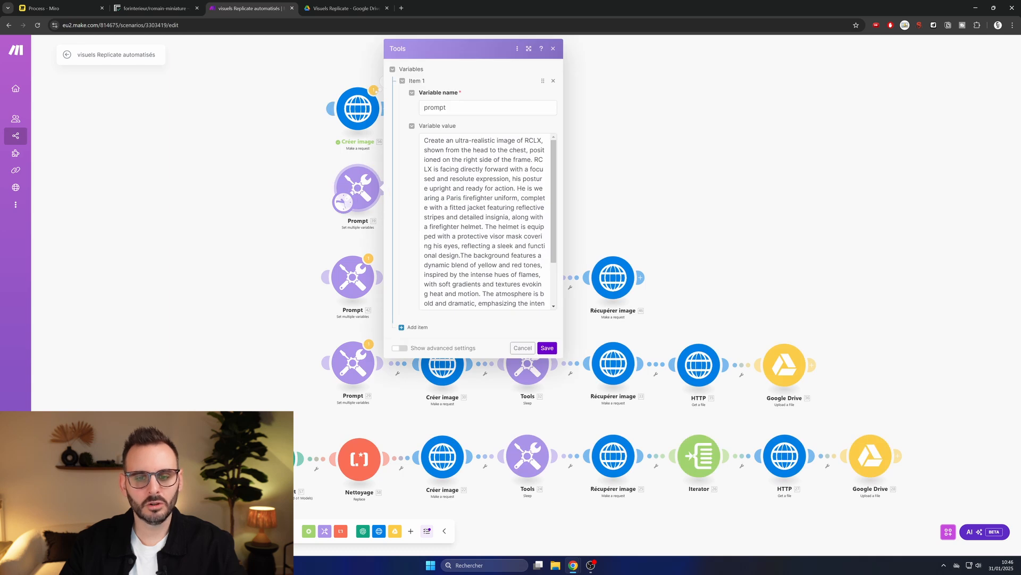
pyautogui.click(522, 348)
# Step: Reopen the standalone Créer image module in a widened dialog and examine the prompt text in its request content, closing it without saving
pyautogui.click(379, 120)
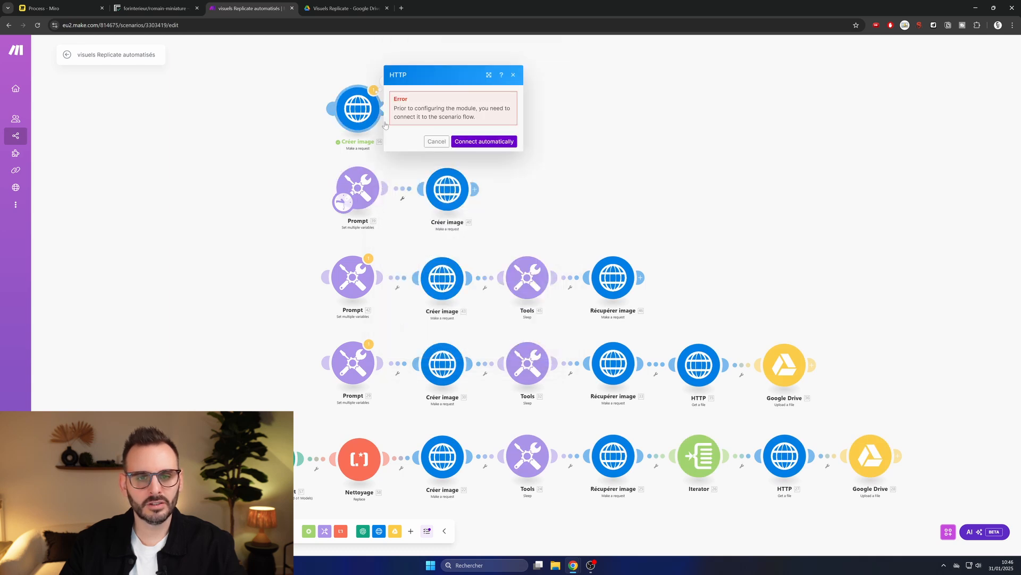
pyautogui.click(436, 141)
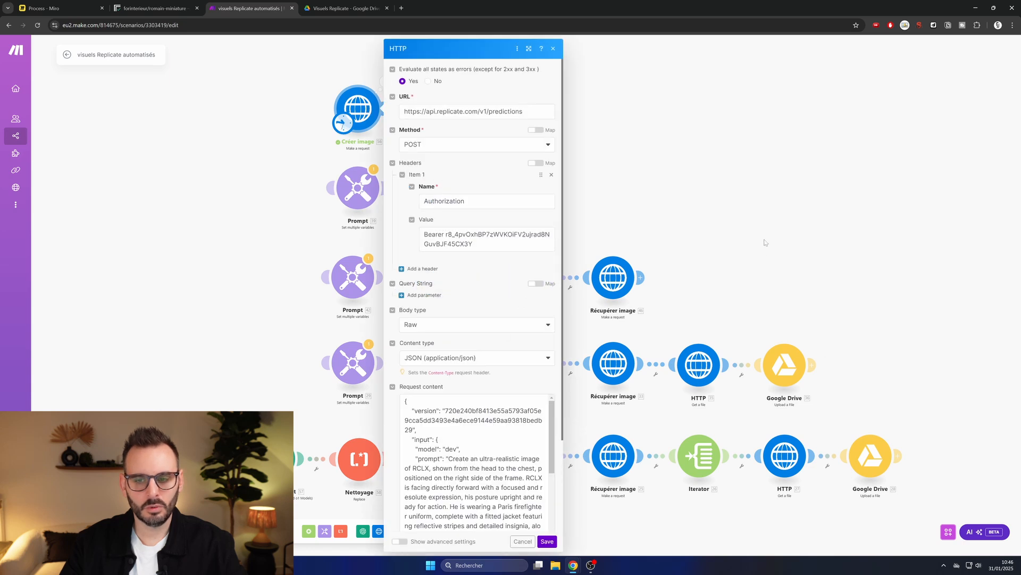
pyautogui.moveTo(766, 242); pyautogui.dragTo(761, 97)
pyautogui.moveTo(563, 356); pyautogui.dragTo(852, 349)
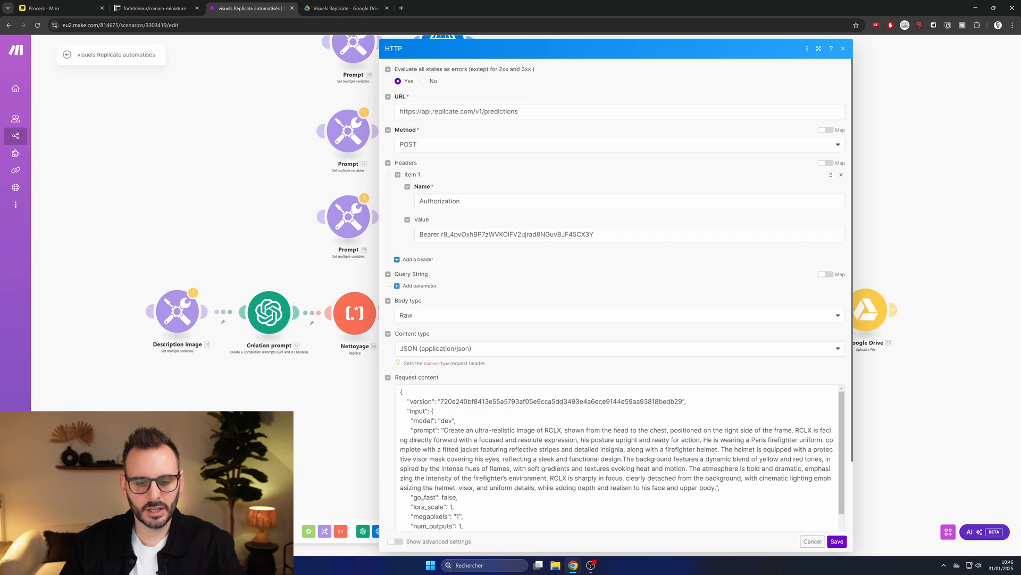
pyautogui.moveTo(444, 430); pyautogui.dragTo(716, 488)
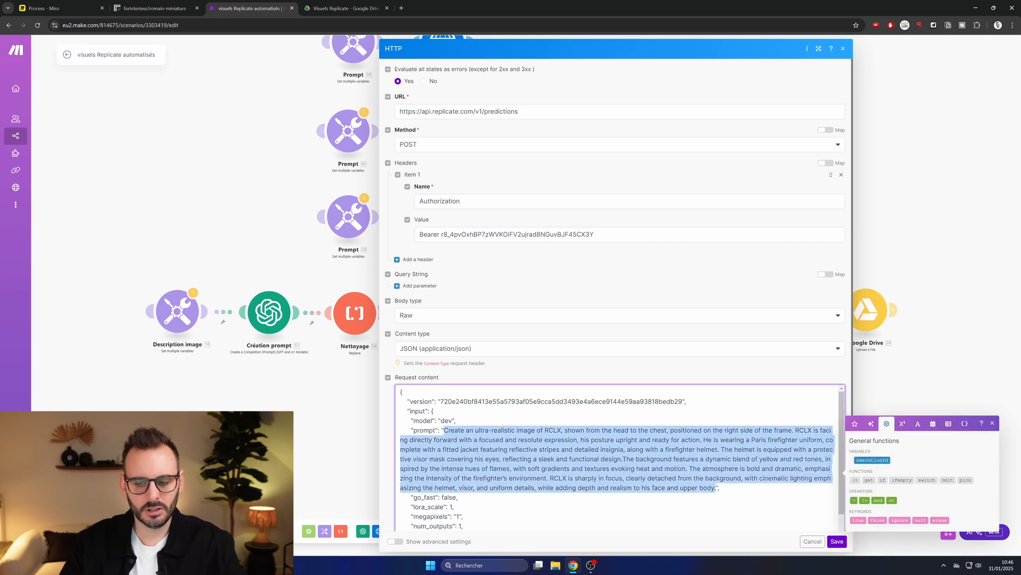
pyautogui.click(807, 539)
# Step: Move the scenario's starting trigger from the standalone Créer image module to the Prompt module in the second row
pyautogui.scroll(4, 209, 312)
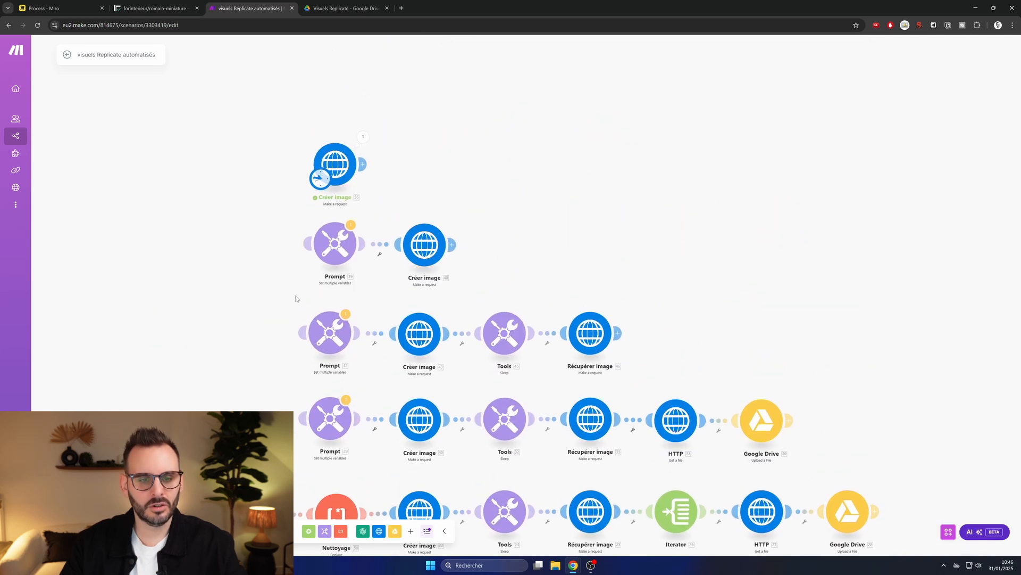
pyautogui.click(340, 249)
pyautogui.moveTo(319, 179); pyautogui.dragTo(322, 256)
pyautogui.click(242, 233)
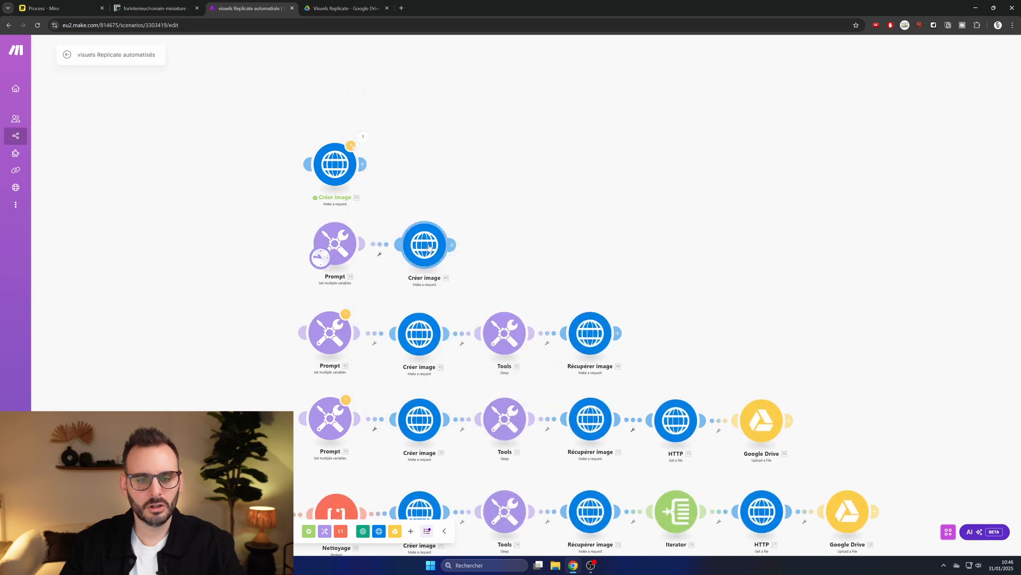
# Step: Examine the mapped prompt variable in the second-row Créer image module's request content, and inspect the module's run output
pyautogui.click(425, 246)
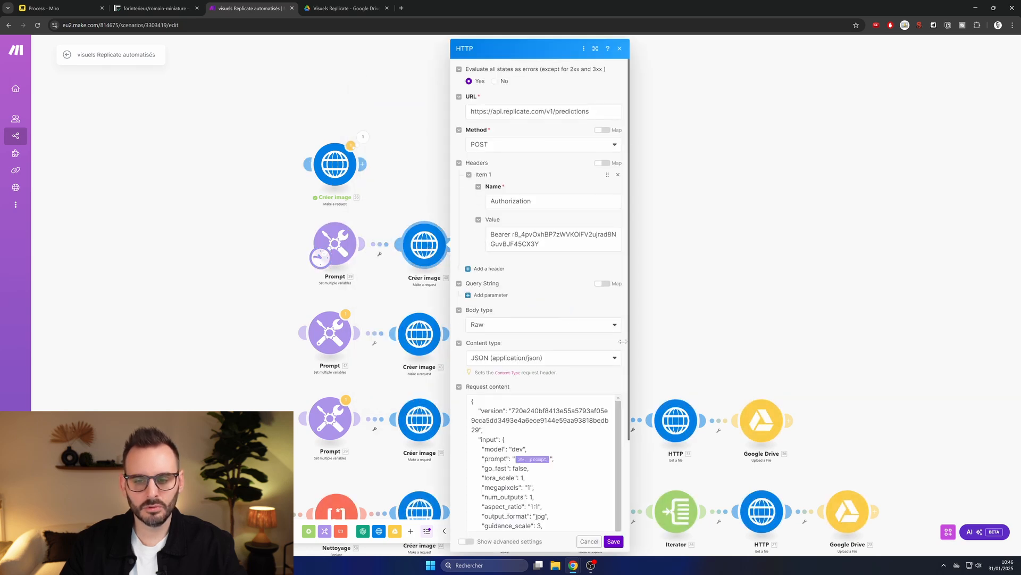
pyautogui.moveTo(623, 341); pyautogui.dragTo(878, 334)
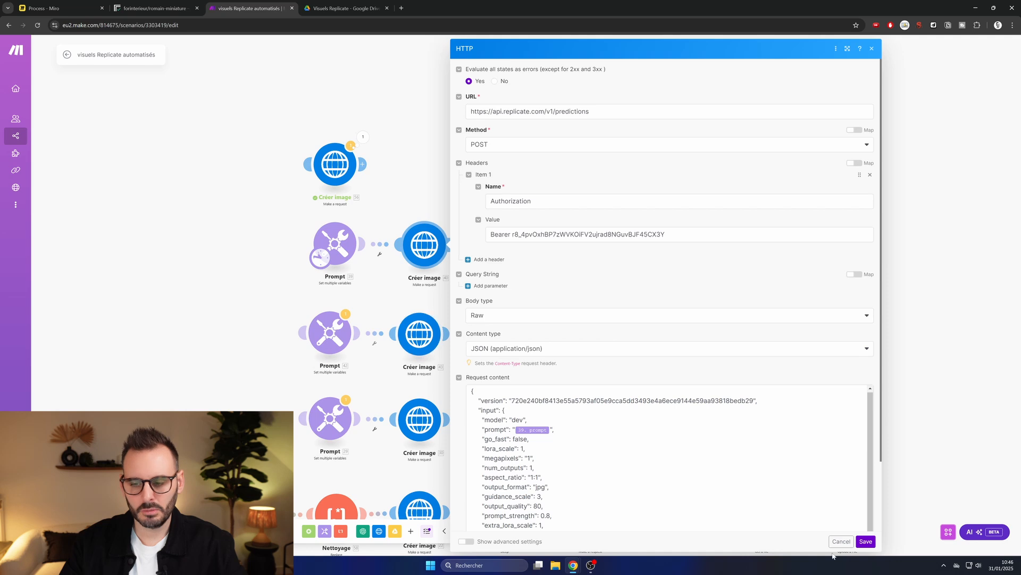
pyautogui.click(841, 541)
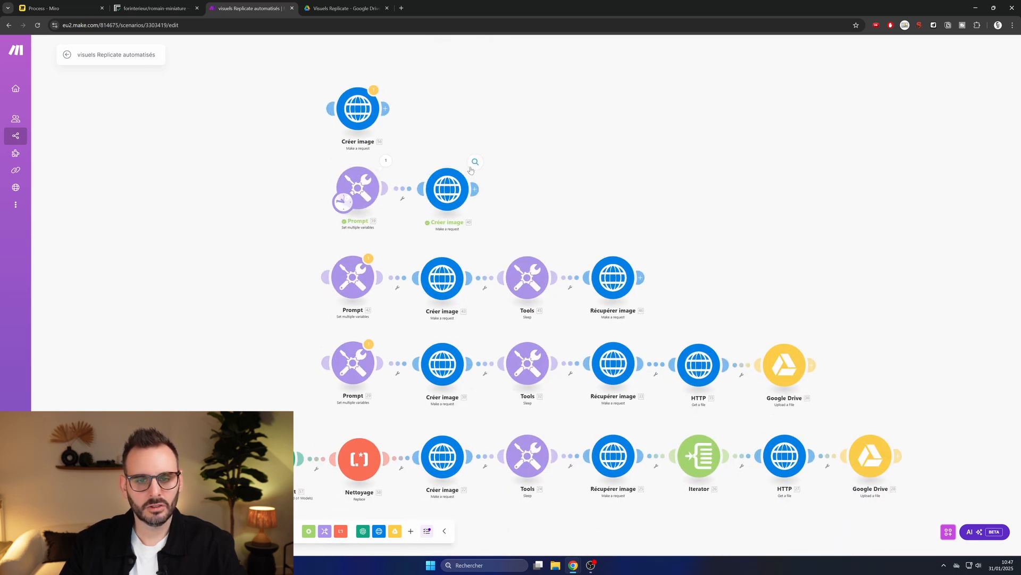
pyautogui.click(474, 163)
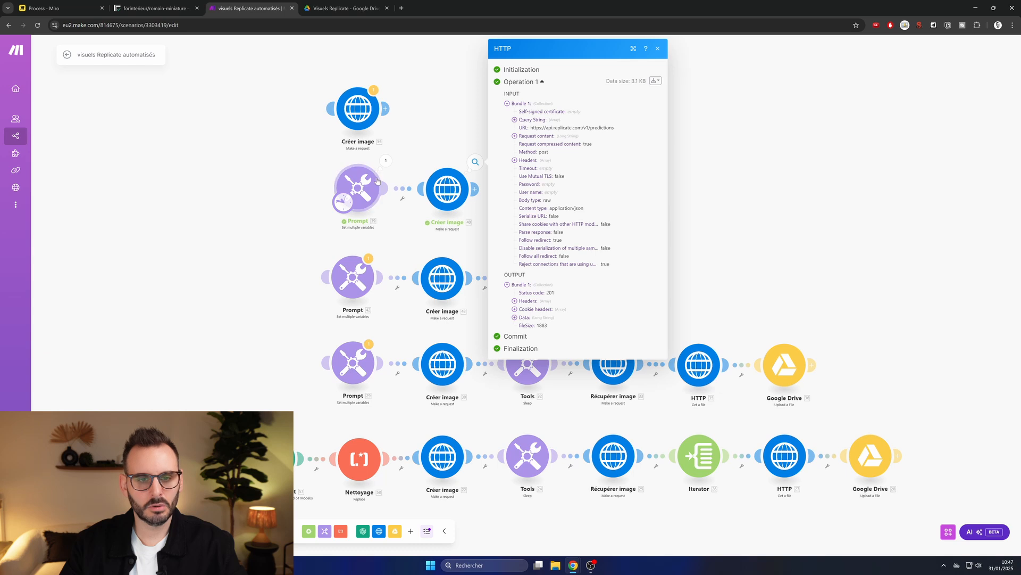
pyautogui.click(271, 191)
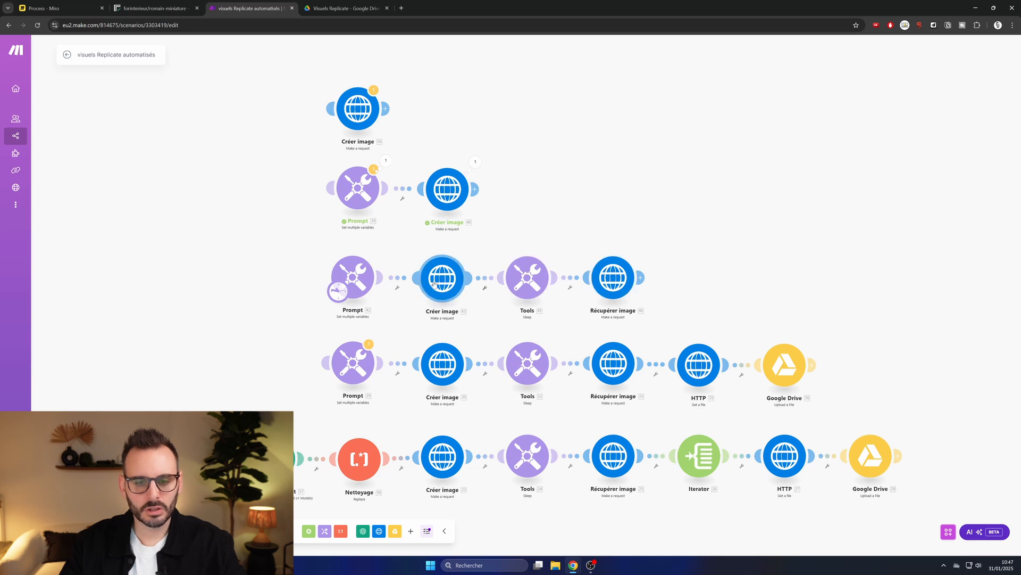
# Step: Open the third-row Récupérer image module and examine its mapped URL, GET method and Authorization header with the Bearer token
pyautogui.click(613, 277)
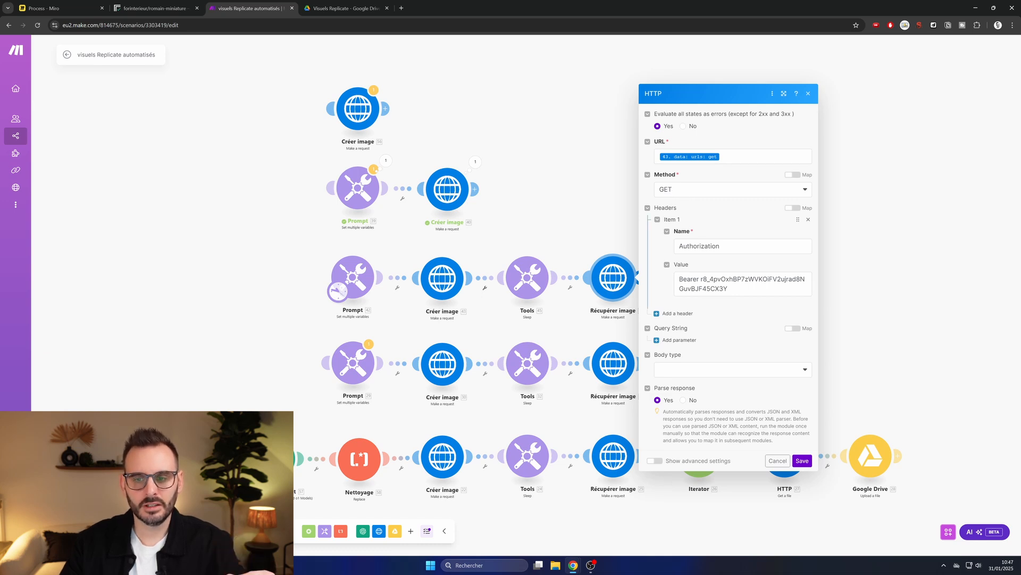
pyautogui.doubleClick(699, 246)
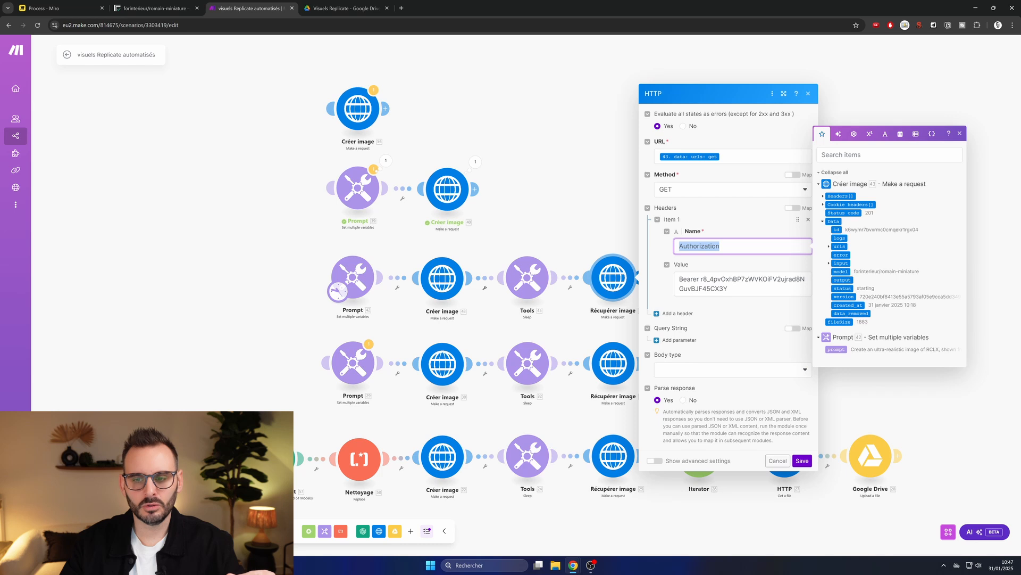
pyautogui.doubleClick(740, 280)
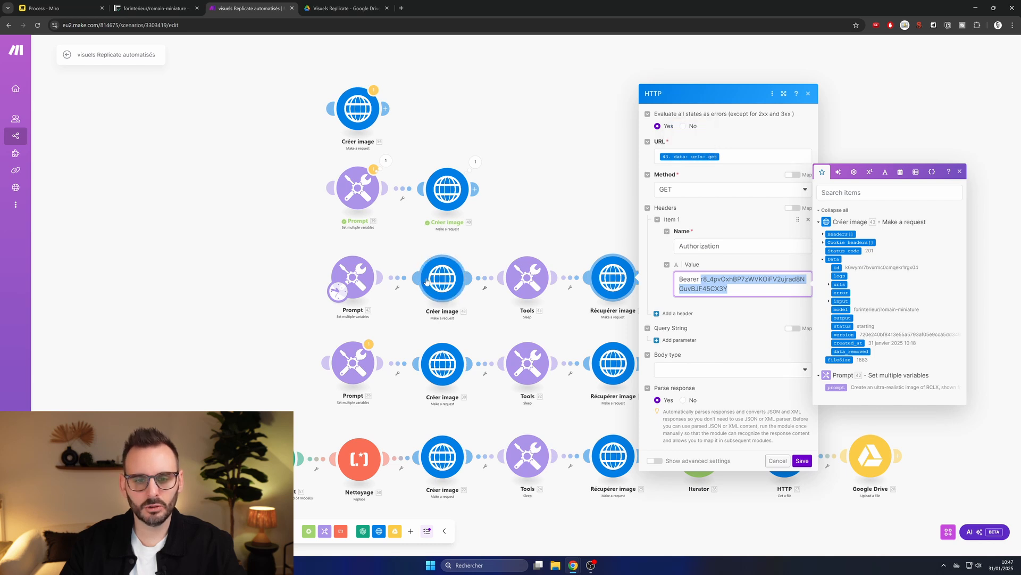
pyautogui.click(478, 280)
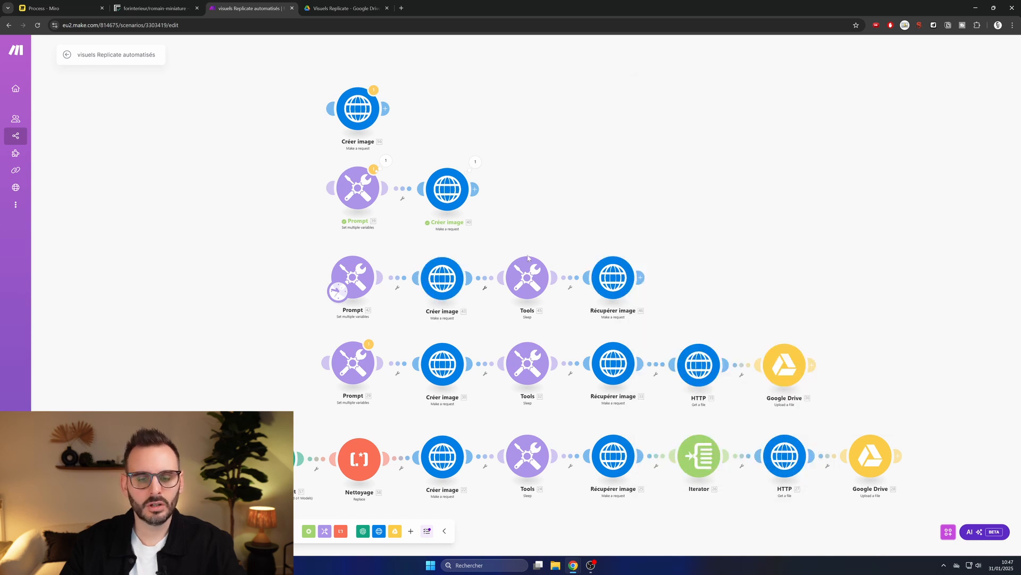
# Step: Review the third-row Créer image module's request settings without saving, and expand the Data output of the second-row Créer image run
pyautogui.click(448, 279)
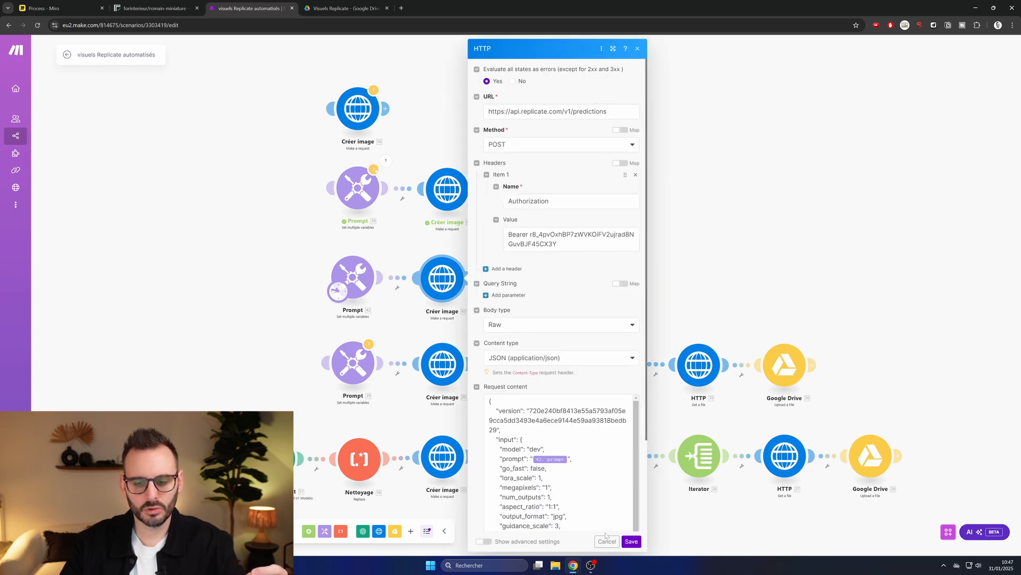
pyautogui.click(607, 541)
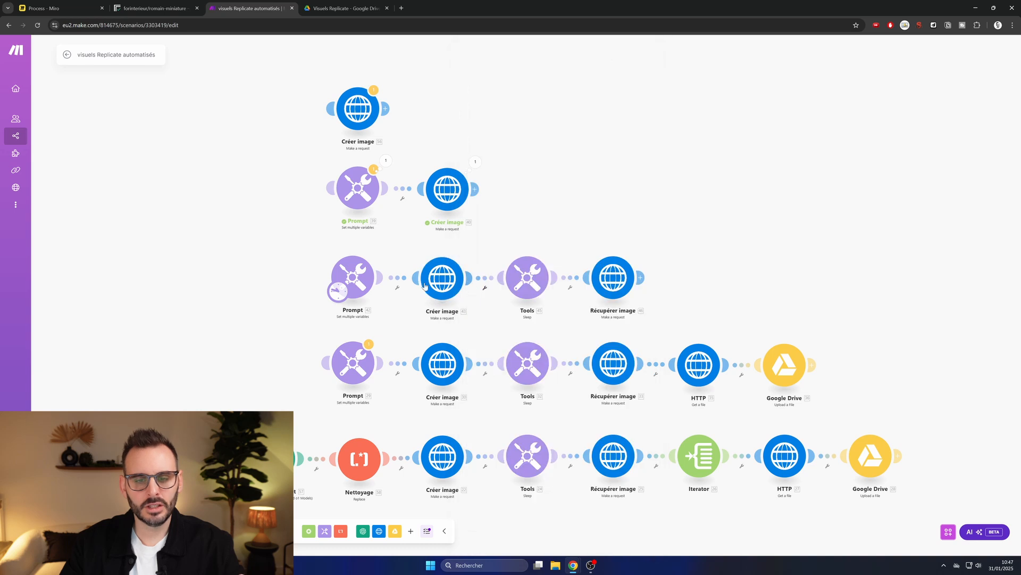
pyautogui.click(476, 162)
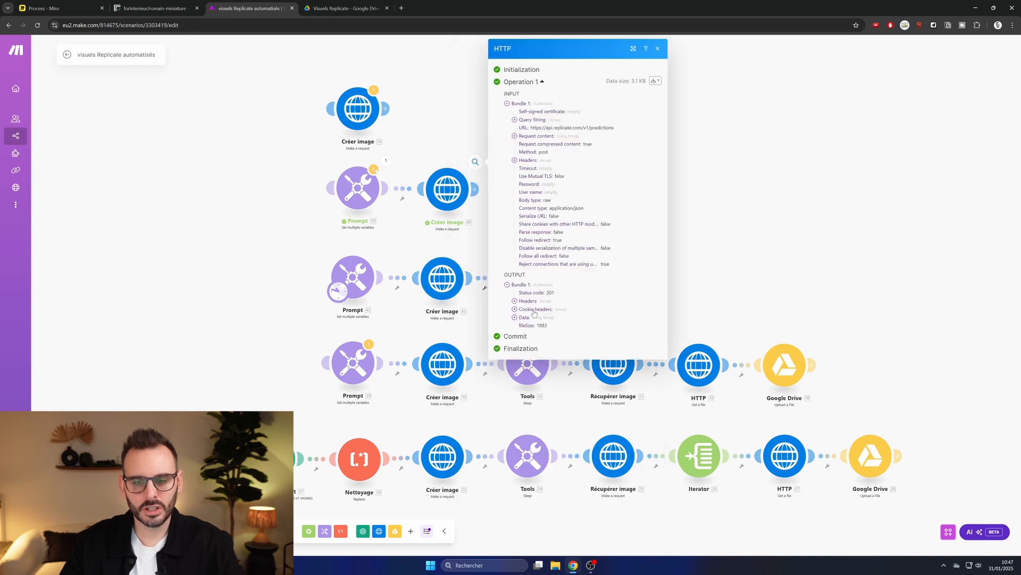
pyautogui.click(515, 317)
pyautogui.click(514, 326)
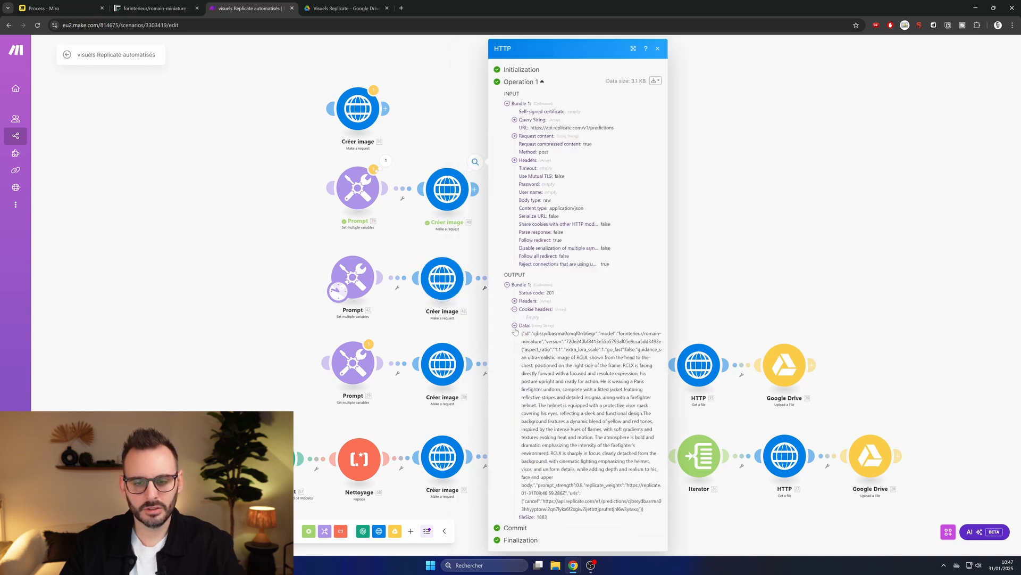
pyautogui.click(408, 245)
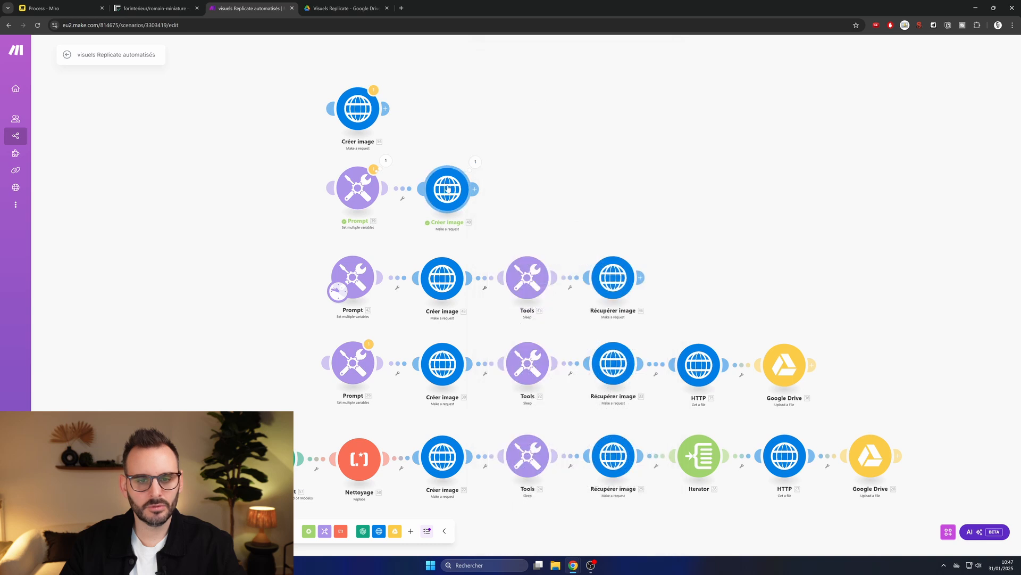
# Step: Set Parse response to Yes in the second-row Créer image module and save it
pyautogui.click(448, 190)
pyautogui.scroll(-3, 539, 361)
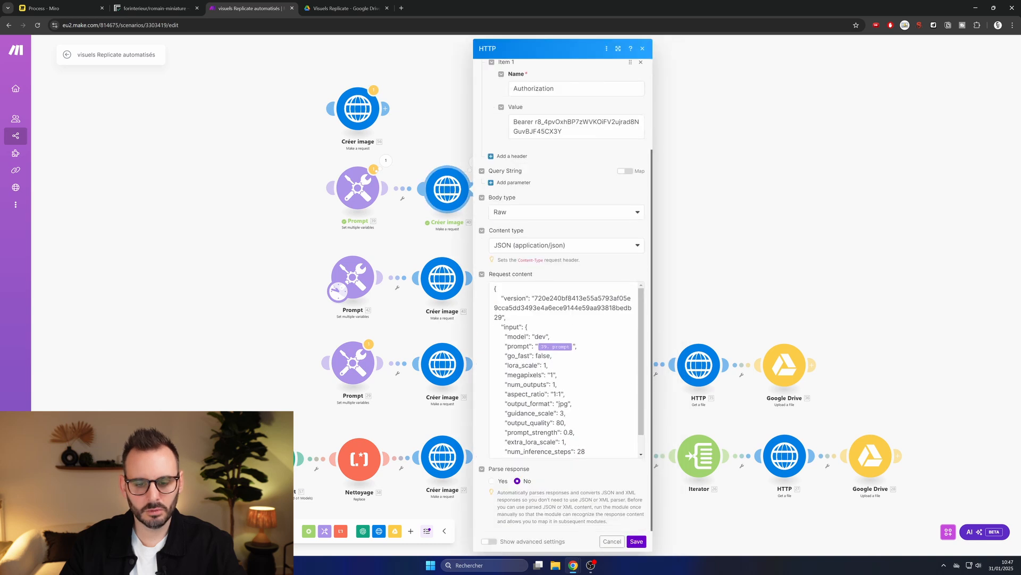
pyautogui.click(492, 481)
pyautogui.click(636, 541)
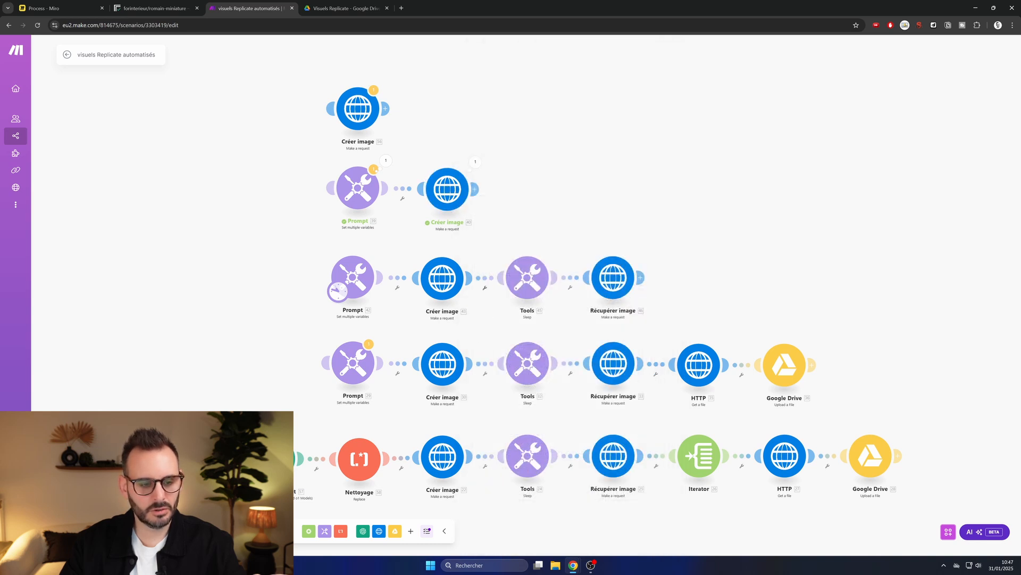
# Step: Expand the third-row Créer image run output down to its urls data and highlight the get URL
pyautogui.click(470, 250)
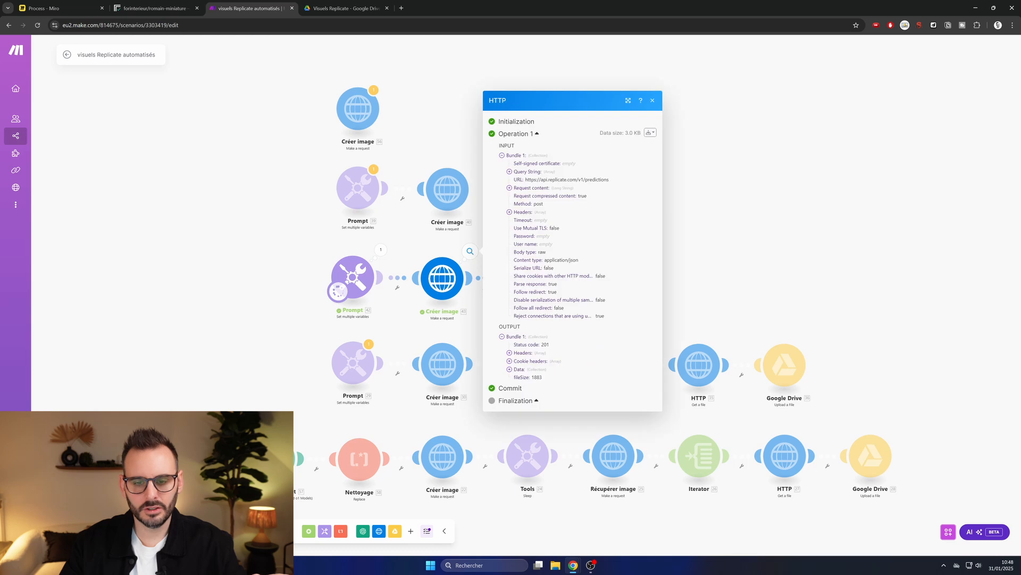
pyautogui.click(509, 368)
pyautogui.click(517, 410)
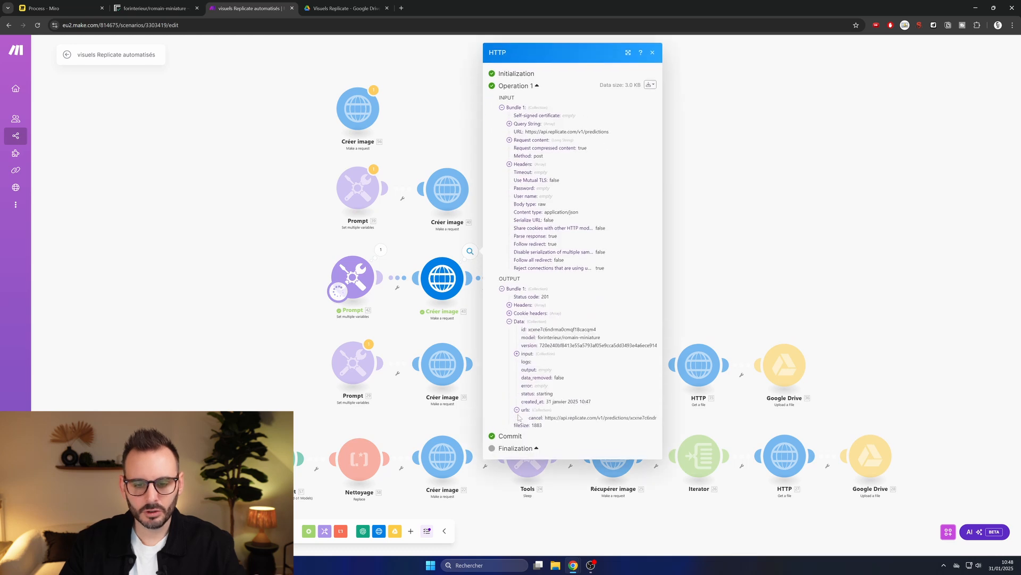
pyautogui.moveTo(539, 421); pyautogui.dragTo(657, 422)
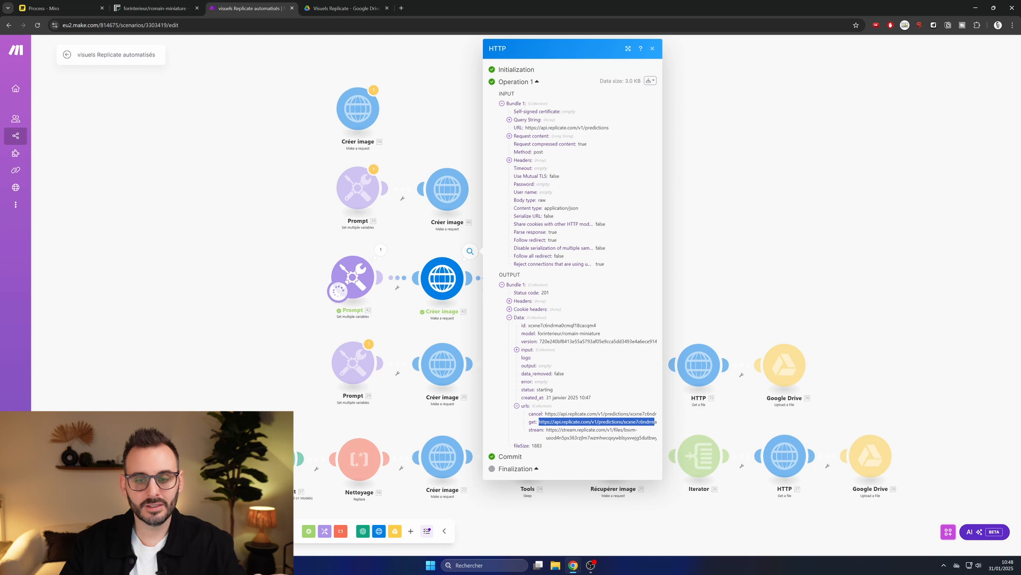
# Step: Check the recent predictions on the Replicate dashboard, and the delay of the third-row Tools Sleep module back in Make
pyautogui.click(150, 8)
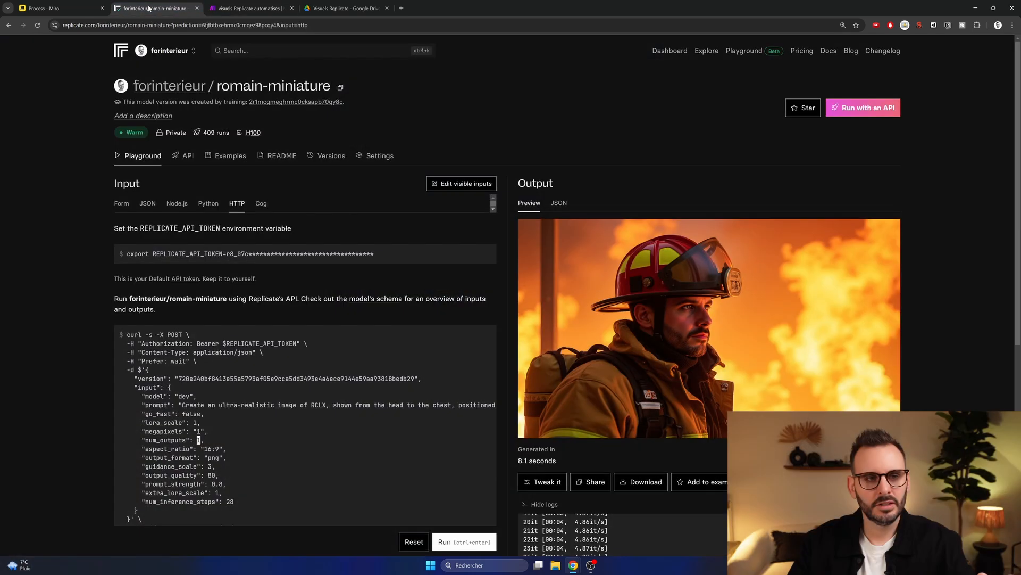
pyautogui.click(670, 51)
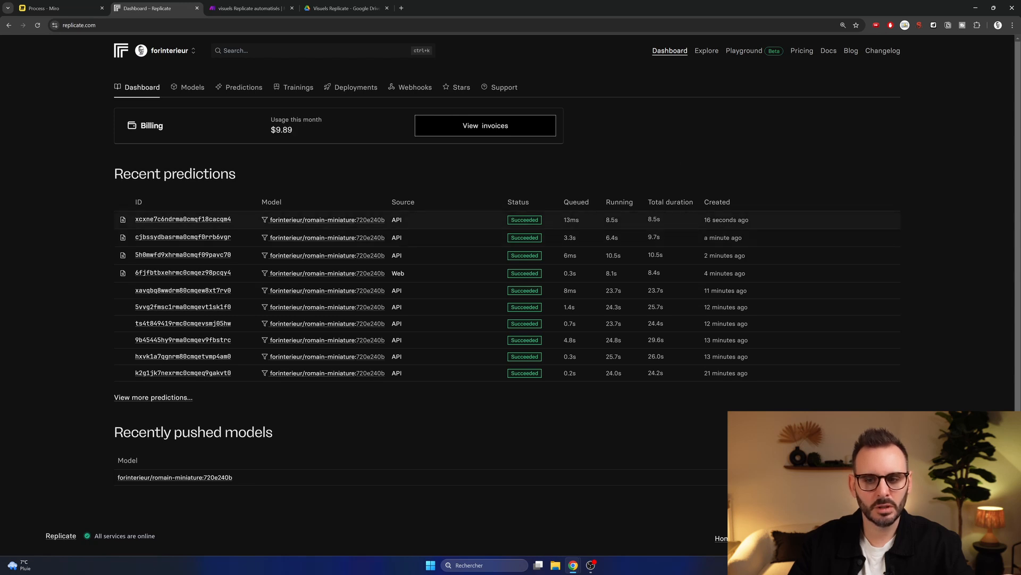
pyautogui.click(239, 10)
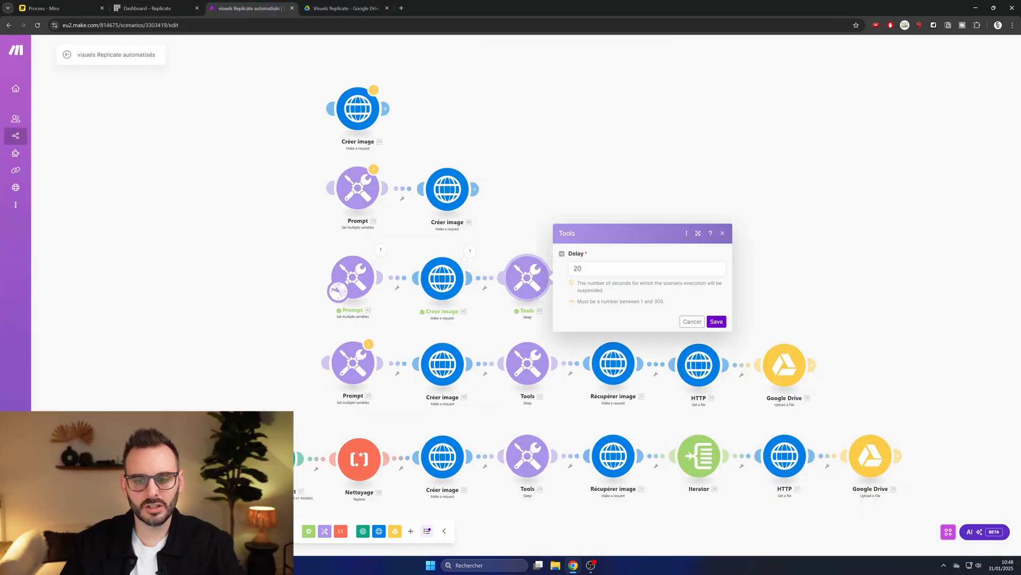
pyautogui.click(568, 199)
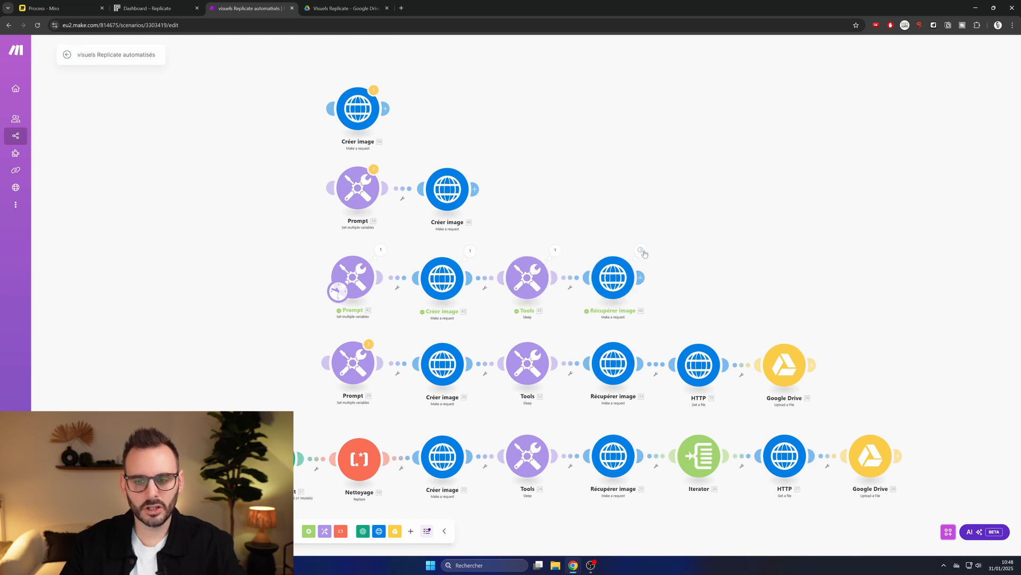
# Step: Expand the output data of the third-row Récupérer image run and select the generated image's URL
pyautogui.click(641, 250)
pyautogui.click(680, 360)
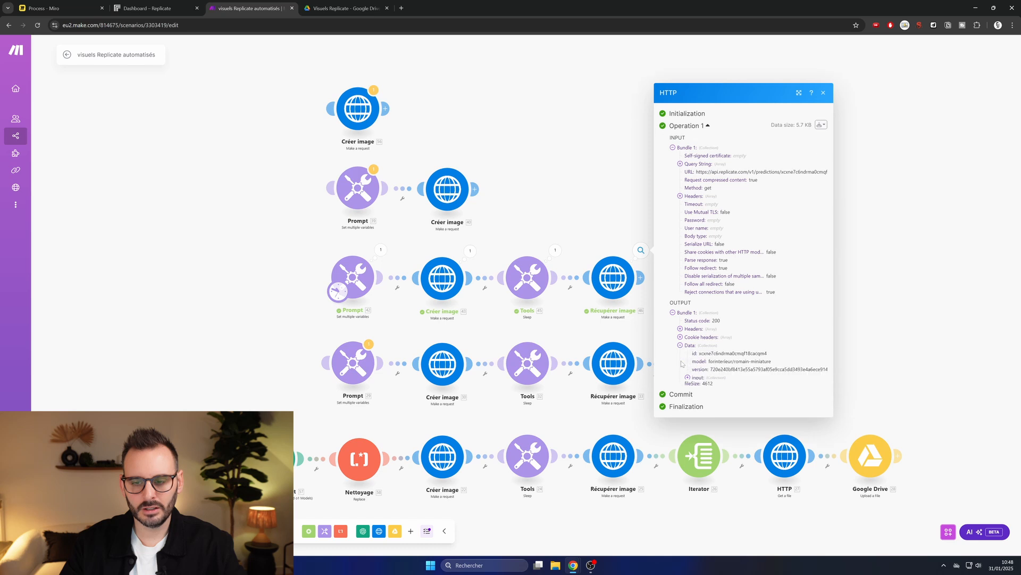
pyautogui.click(688, 350)
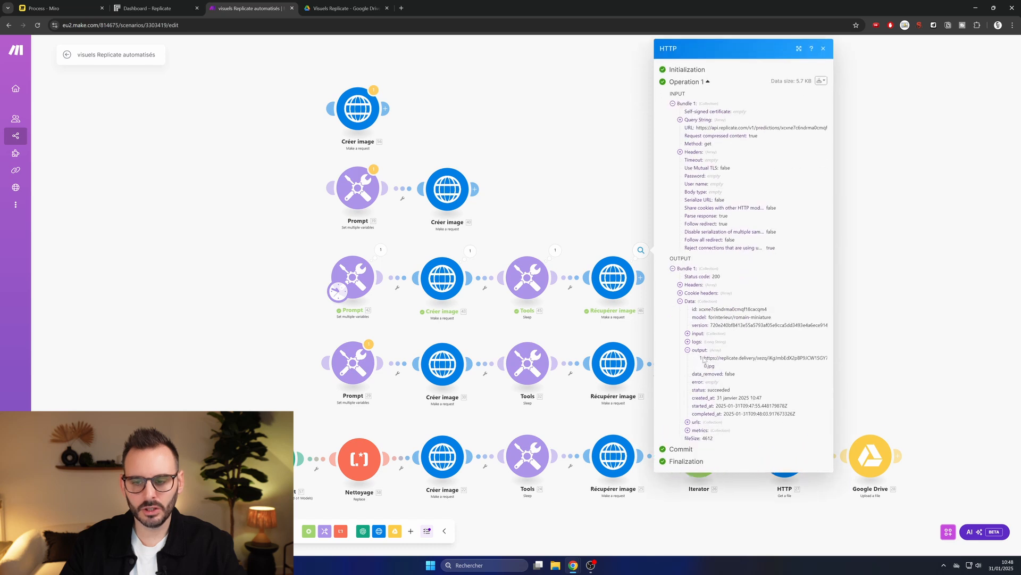
pyautogui.moveTo(704, 358); pyautogui.dragTo(716, 367)
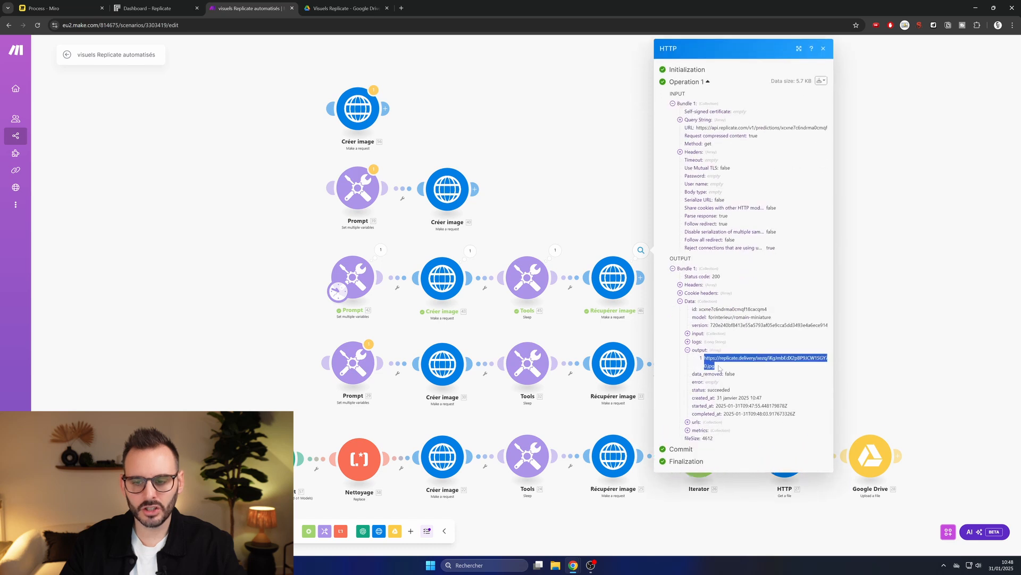
# Step: Open the generated image's replicate.delivery URL in a new browser tab, view the image and return to the Make scenario
pyautogui.click(401, 8)
pyautogui.write('https://replicate.delivery/xezq/iKgJmbEdX2pBP9JCW1SGY7uV1DuAH338475fud2F7L8pcSFKA/out-0.jpg')
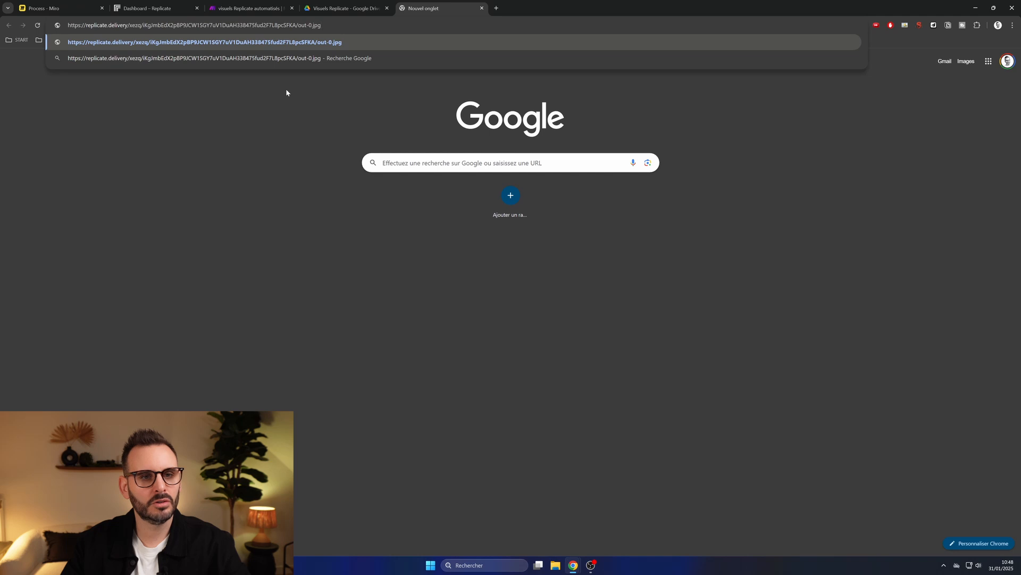
pyautogui.press('Return')
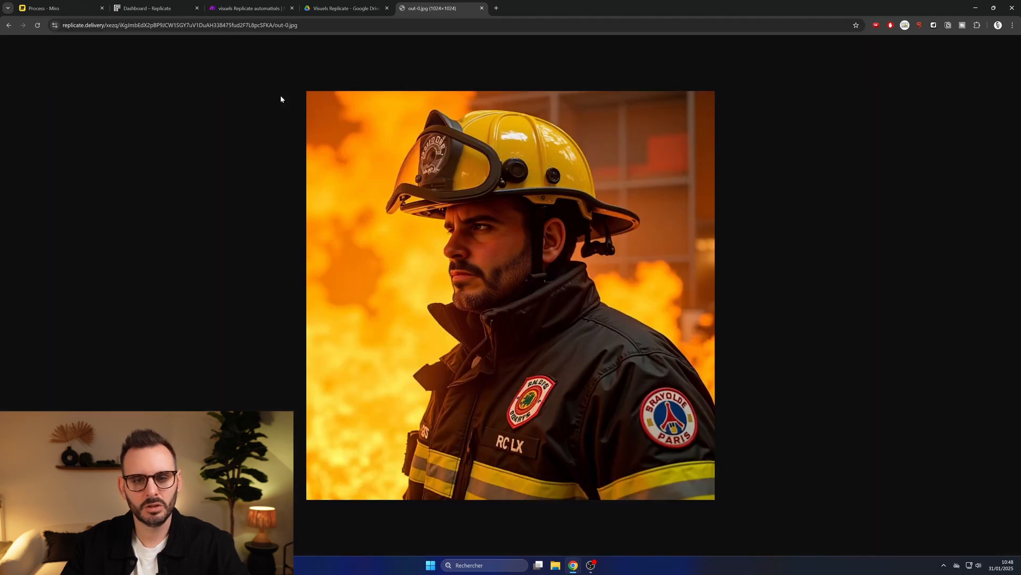
pyautogui.click(243, 8)
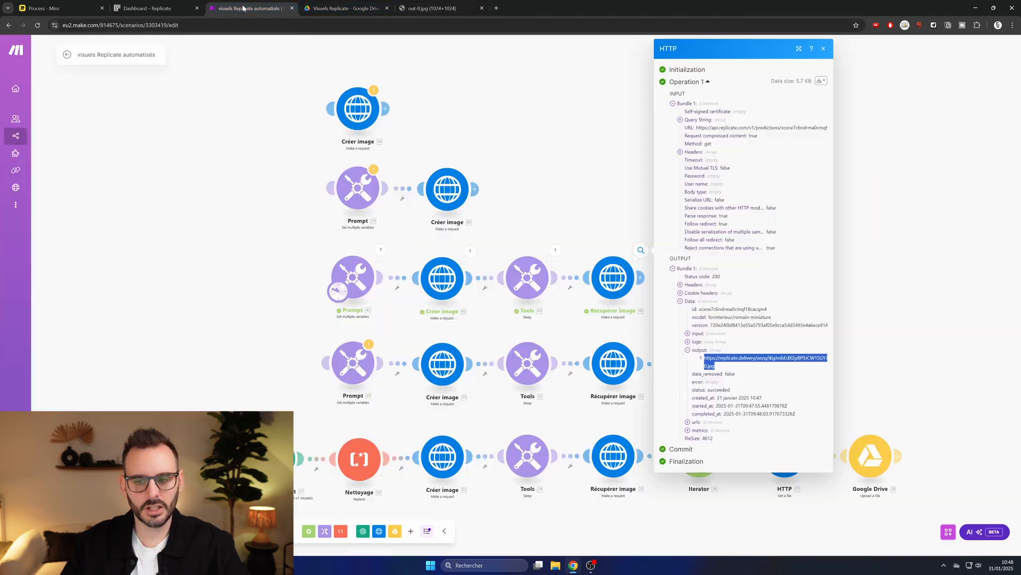
# Step: Move the scenario's starting trigger from the third-row Prompt module to the fourth-row Prompt module, and close the generated image's browser tab
pyautogui.click(899, 334)
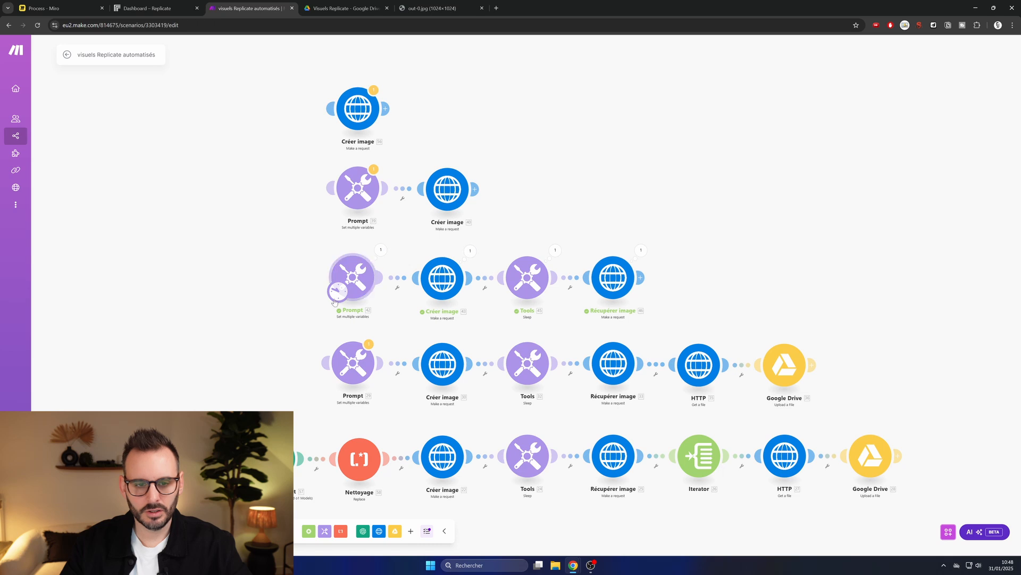
pyautogui.moveTo(337, 291); pyautogui.dragTo(335, 371)
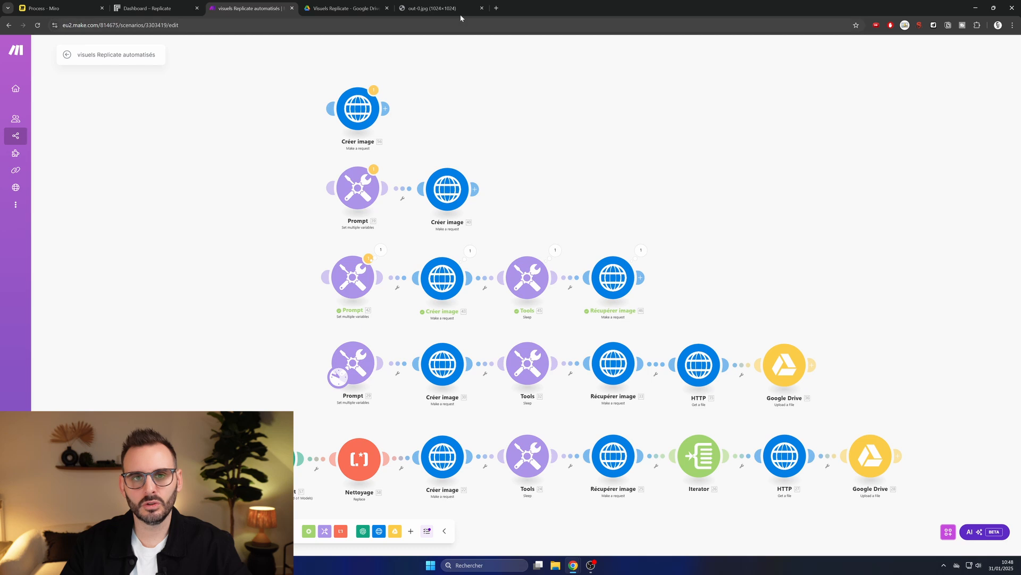
pyautogui.click(482, 8)
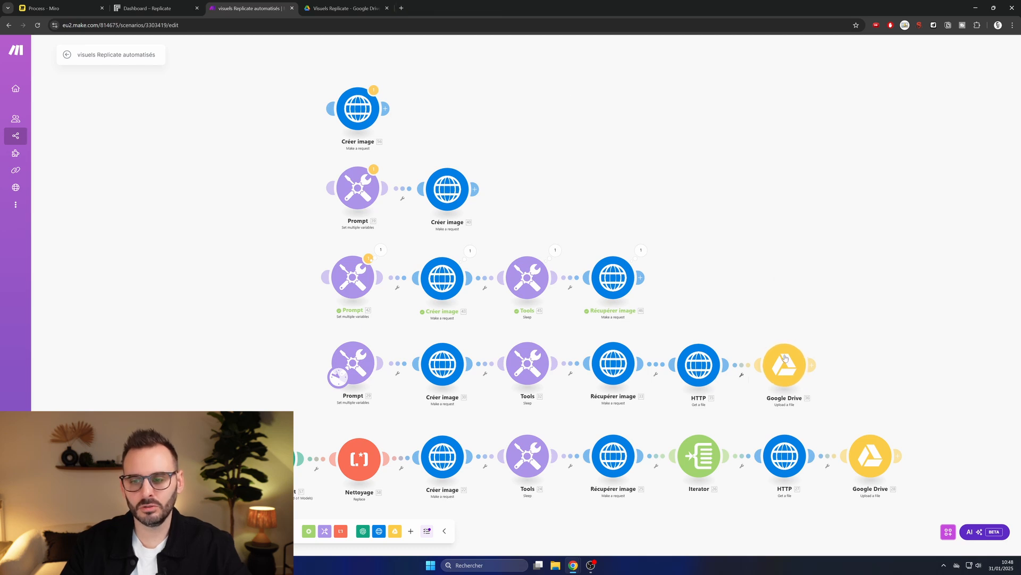
# Step: Delete the files REPLICATE_1.jpeg to REPLICATE_4.jpeg from the Visuels Replicate folder in Google Drive and refresh the page
pyautogui.click(346, 8)
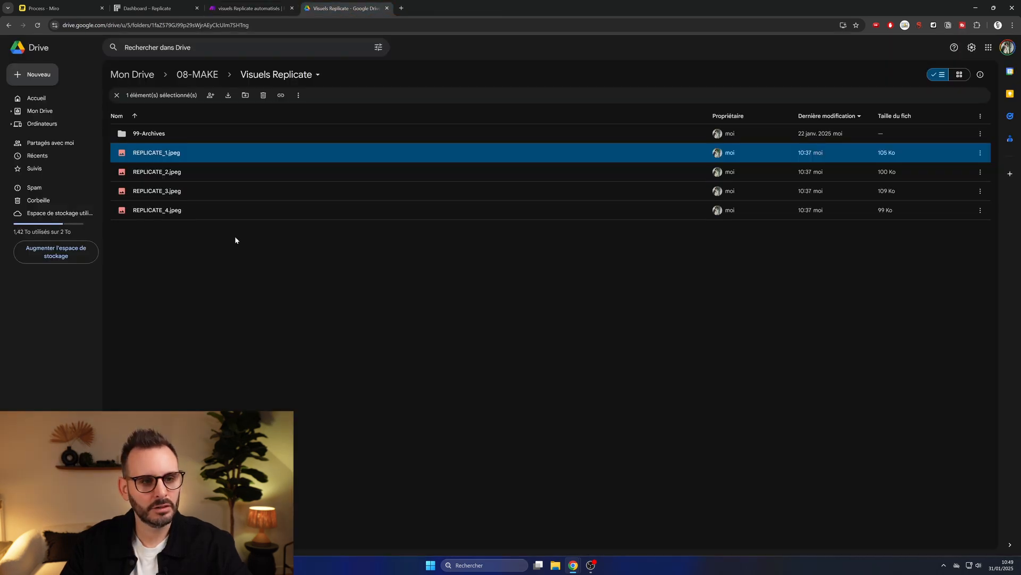
pyautogui.moveTo(224, 263); pyautogui.dragTo(162, 146)
pyautogui.press('Delete')
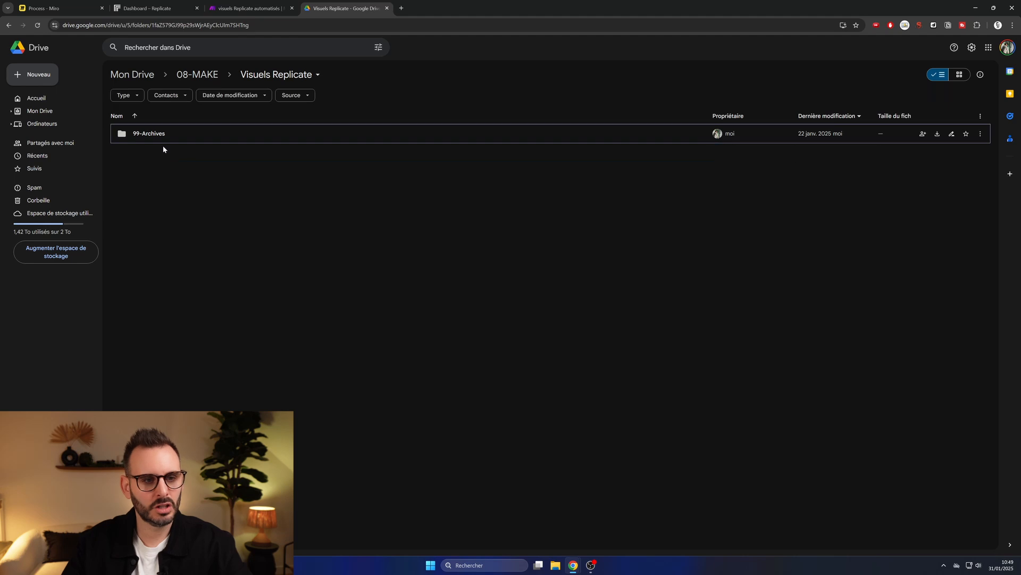
pyautogui.press('F5')
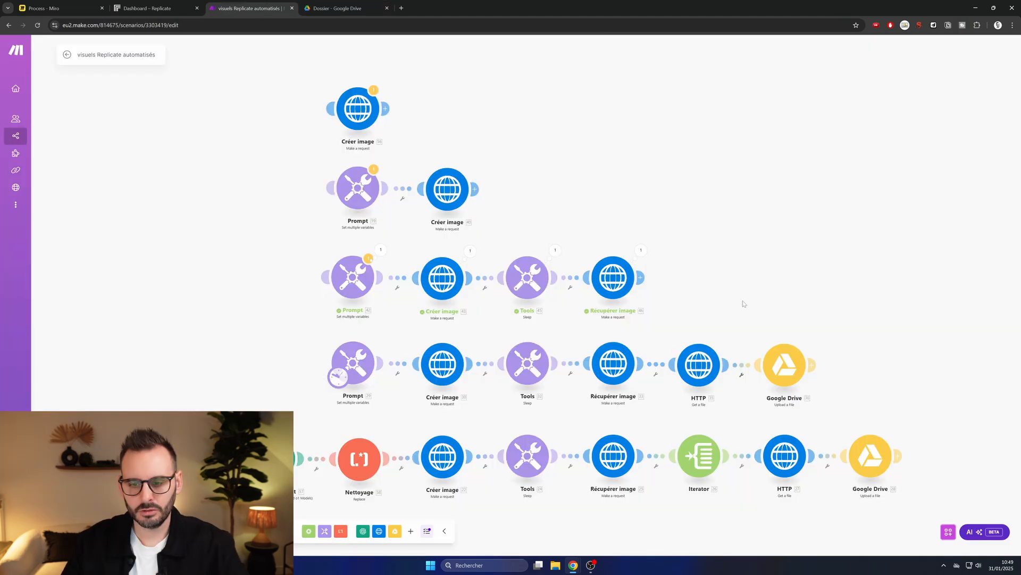
# Step: Examine the settings of the fourth-row Tools, Récupérer image and HTTP Get a file modules, including the mapped URLs, without saving
pyautogui.moveTo(743, 302); pyautogui.dragTo(691, 187)
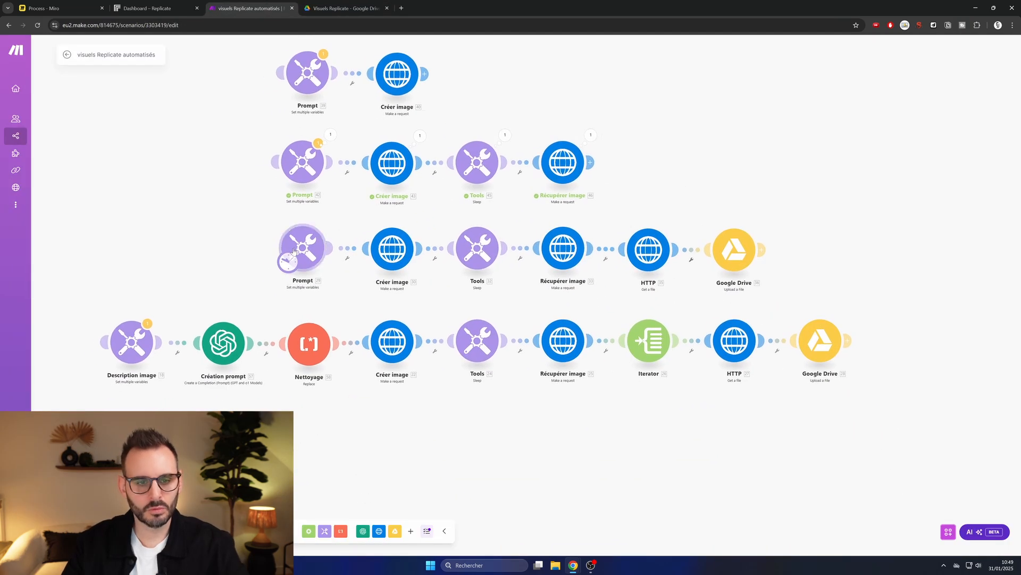
pyautogui.click(484, 250)
pyautogui.click(643, 291)
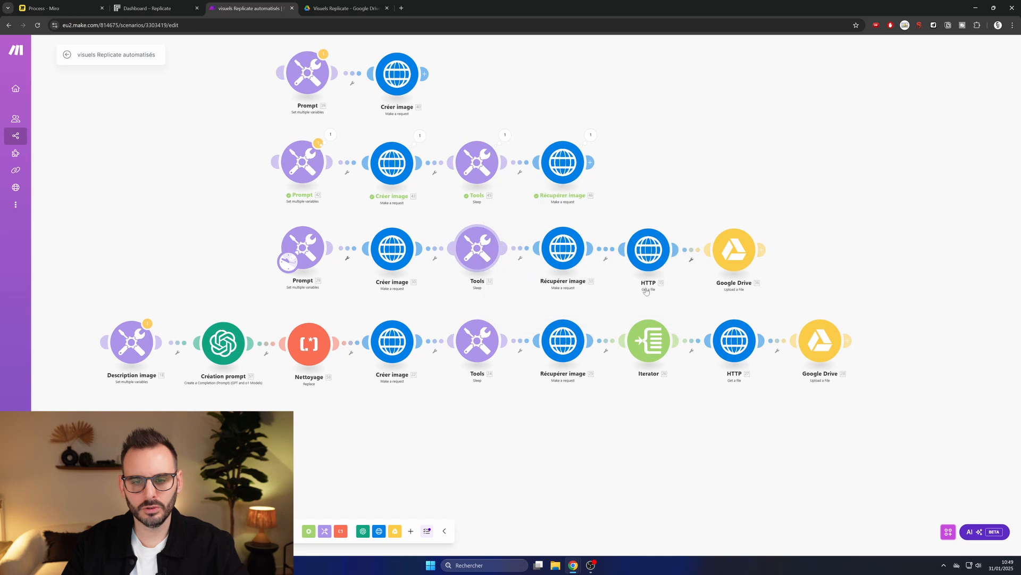
pyautogui.click(564, 248)
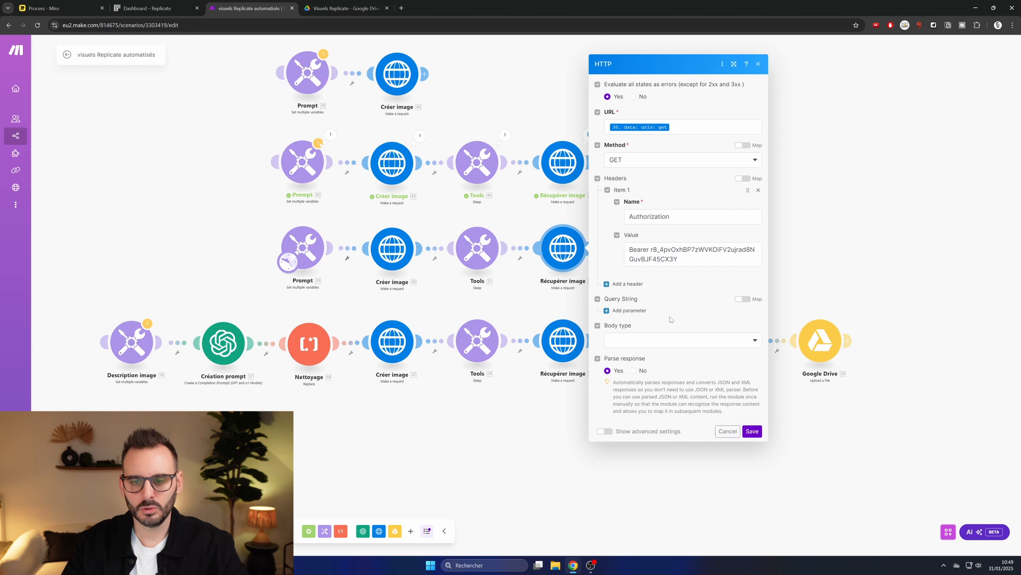
pyautogui.click(728, 431)
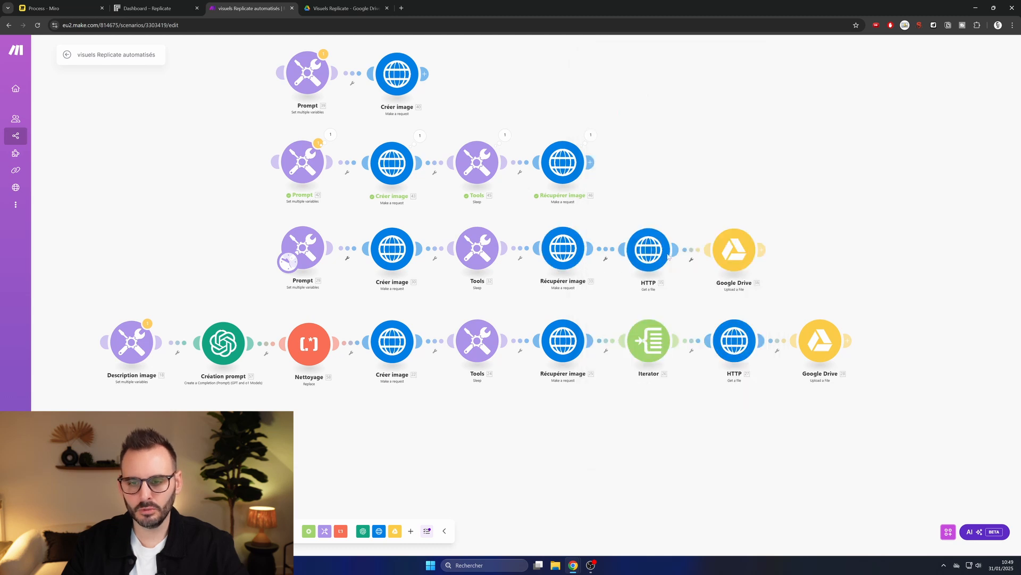
pyautogui.click(653, 253)
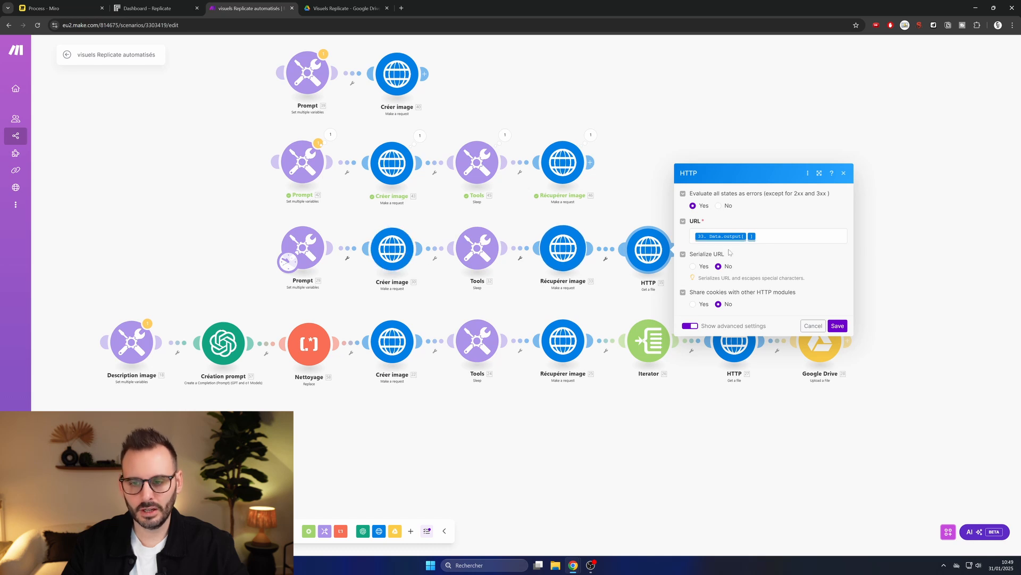
pyautogui.click(815, 325)
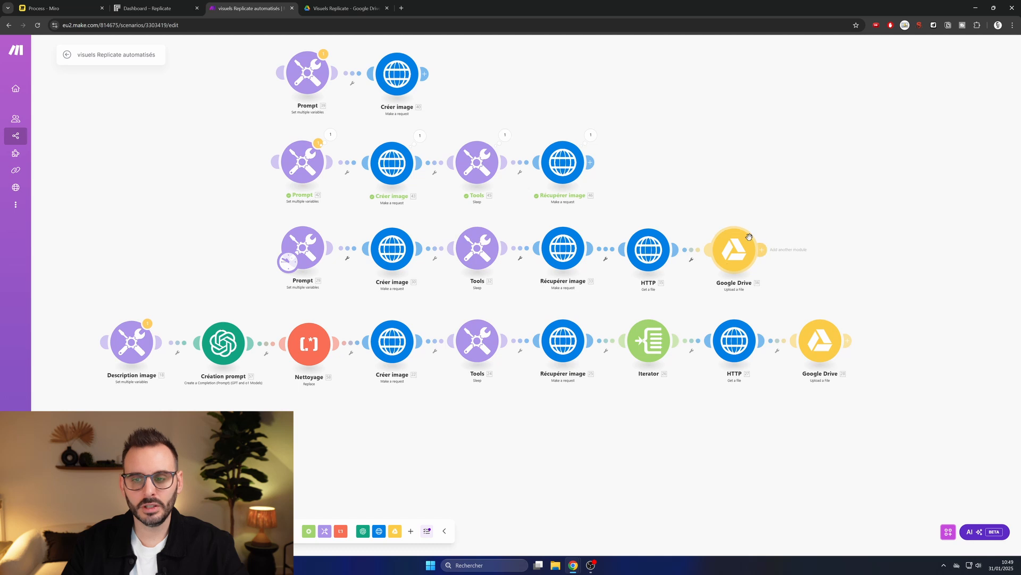
# Step: Review the folder location and new file name in the fourth-row Google Drive upload module, and save the module
pyautogui.click(734, 259)
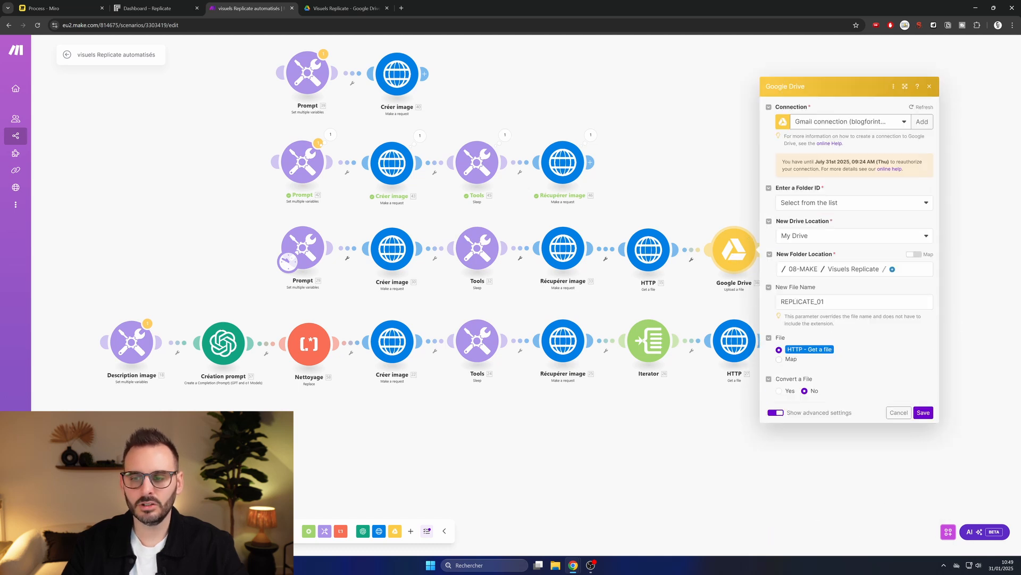
pyautogui.moveTo(826, 302); pyautogui.dragTo(754, 304)
pyautogui.click(843, 301)
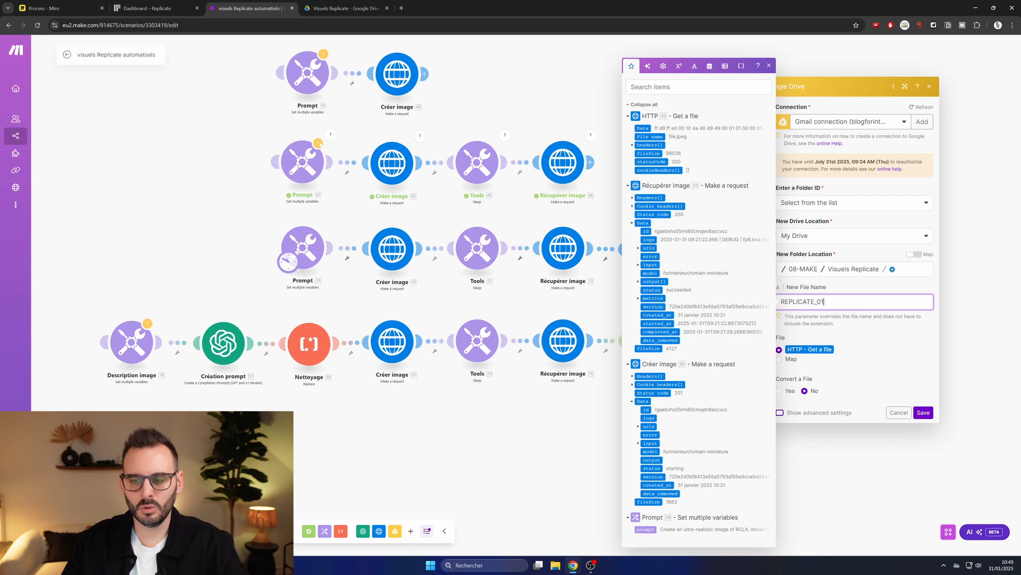
pyautogui.click(923, 413)
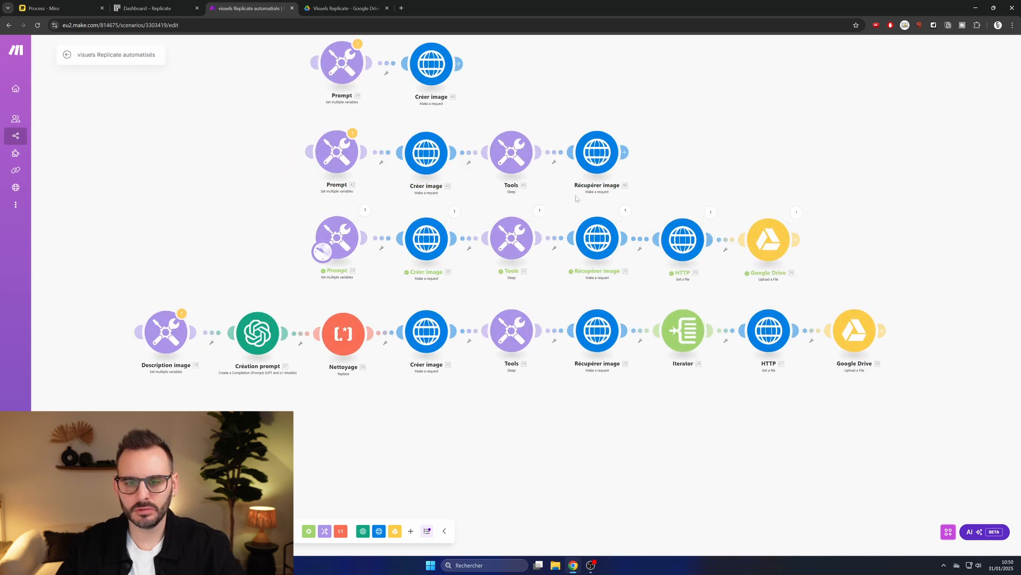
# Step: Inspect the run output of the third-row Récupérer image module, expanding its Data and output entries down to the generated image's URL
pyautogui.click(626, 211)
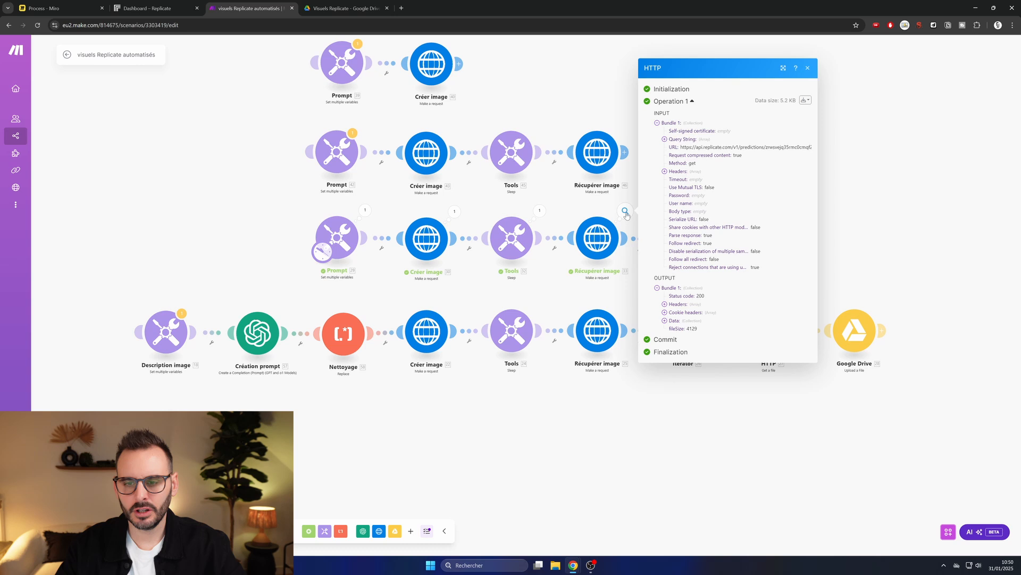
pyautogui.click(665, 321)
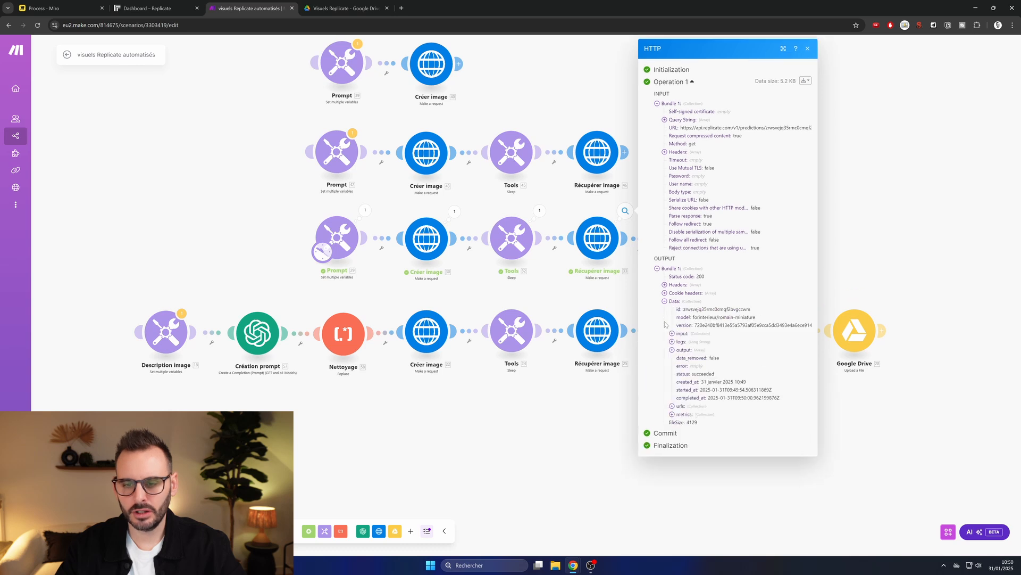
pyautogui.click(672, 350)
pyautogui.tripleClick(744, 358)
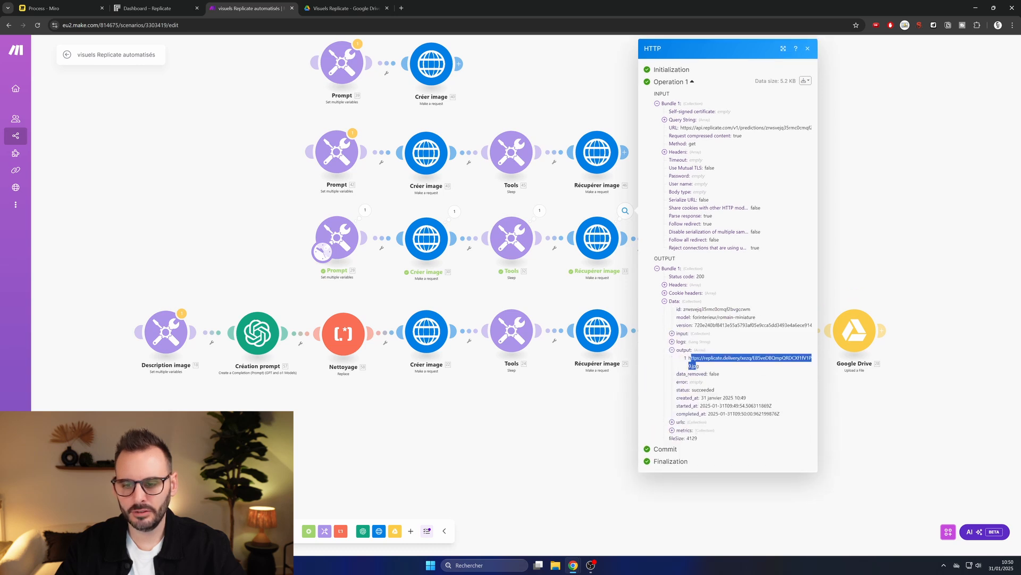
pyautogui.click(808, 48)
# Step: Examine the binary Data returned in the run output of the third-row HTTP Get a file module
pyautogui.click(690, 241)
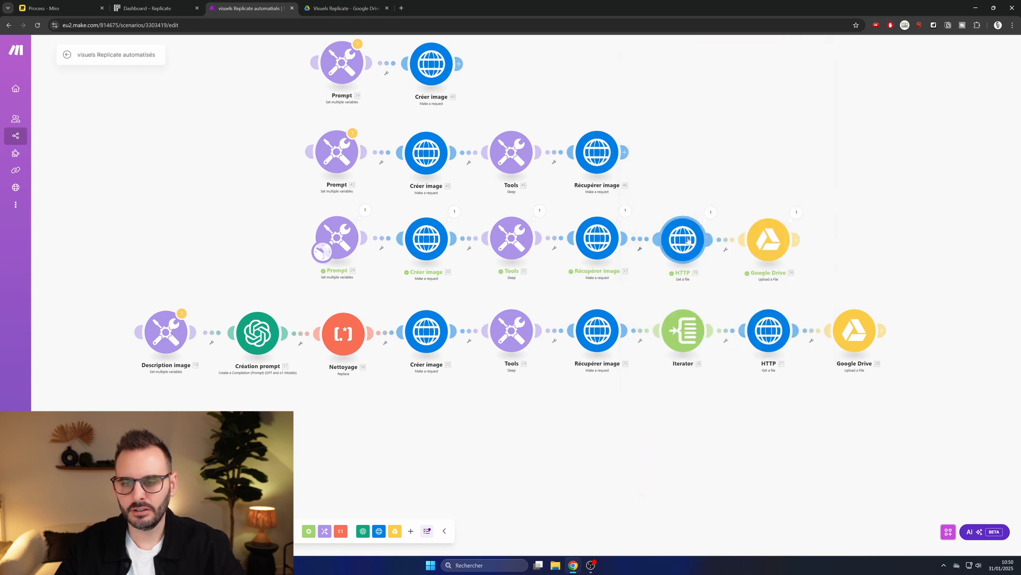
pyautogui.click(691, 199)
pyautogui.click(711, 213)
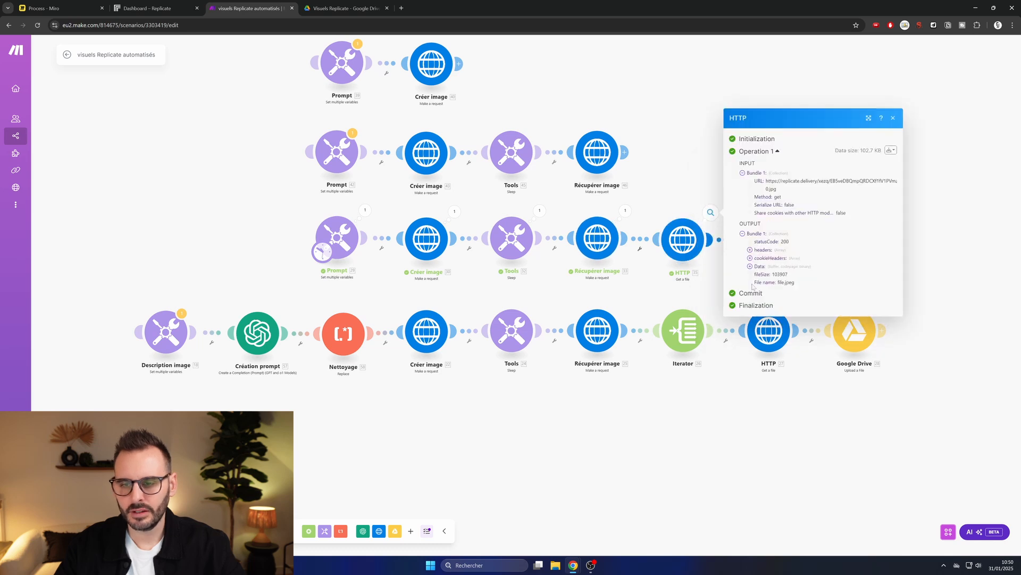
pyautogui.click(750, 267)
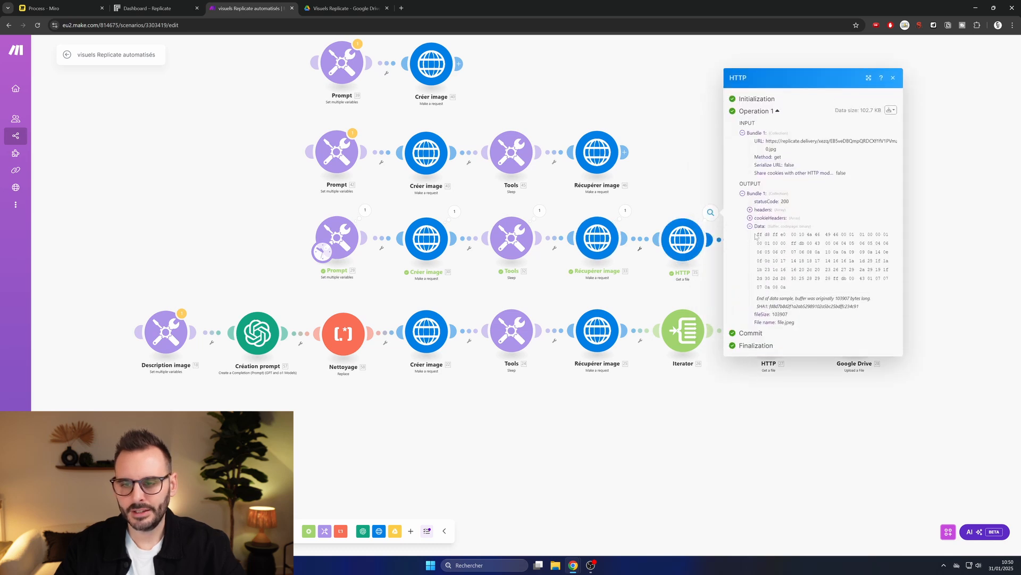
pyautogui.moveTo(756, 236); pyautogui.dragTo(820, 290)
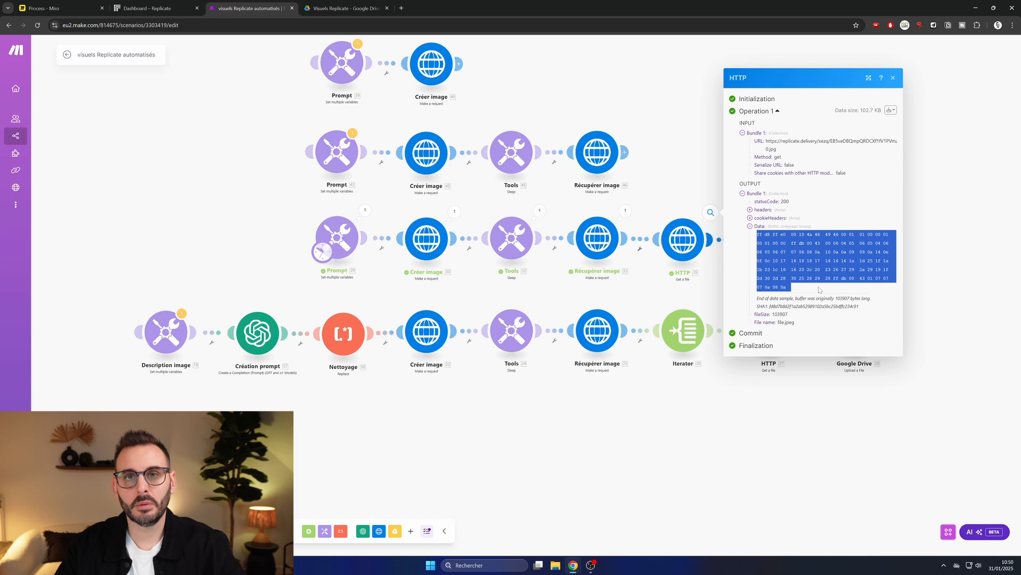
pyautogui.click(946, 259)
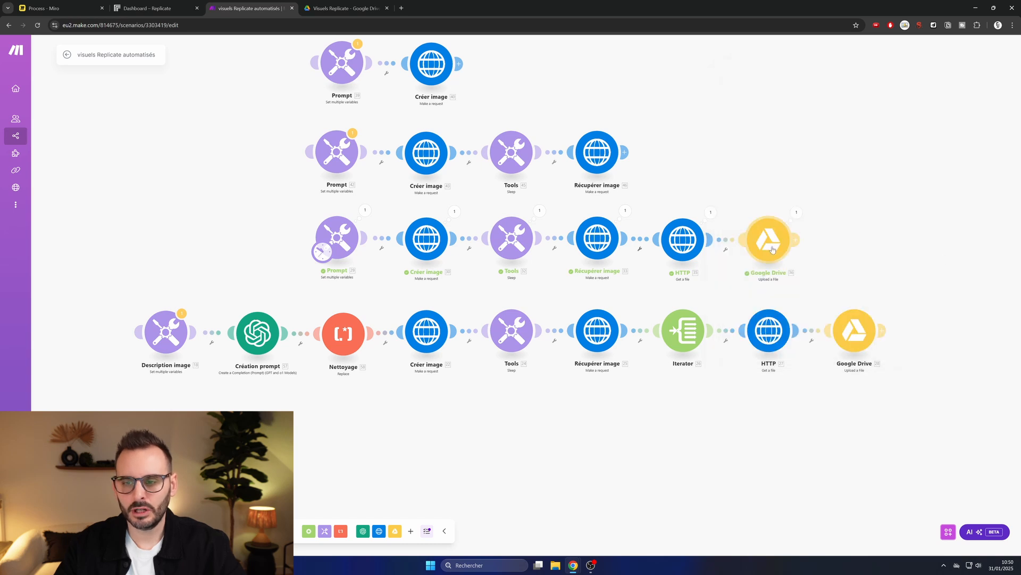
# Step: Review the third-row Google Drive upload settings without saving, and preview REPLICATE_01.jpeg in Drive's refreshed Visuels Replicate folder before returning to the Make scenario
pyautogui.click(771, 245)
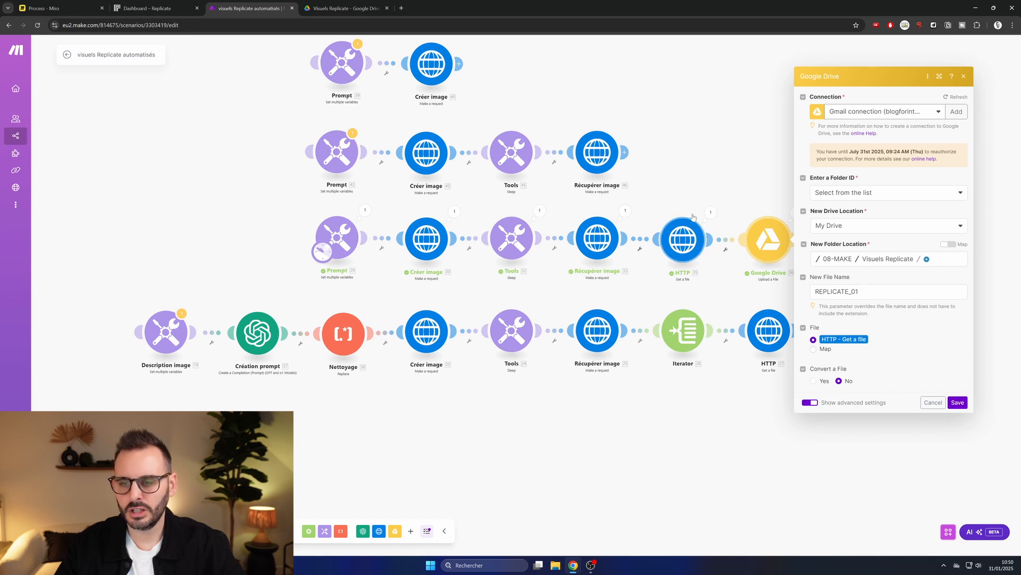
pyautogui.click(933, 402)
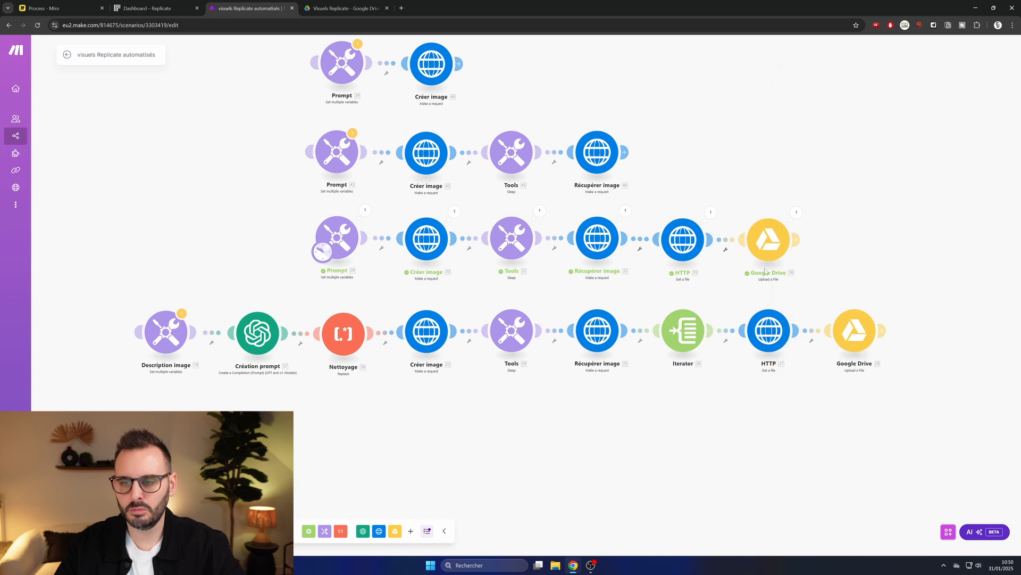
pyautogui.click(345, 9)
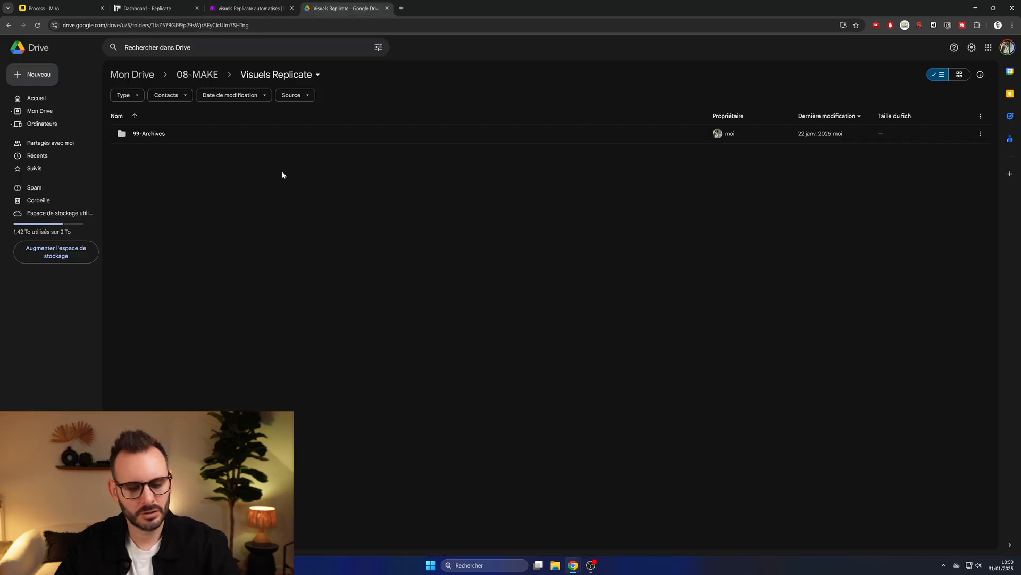
pyautogui.press('F5')
pyautogui.doubleClick(158, 152)
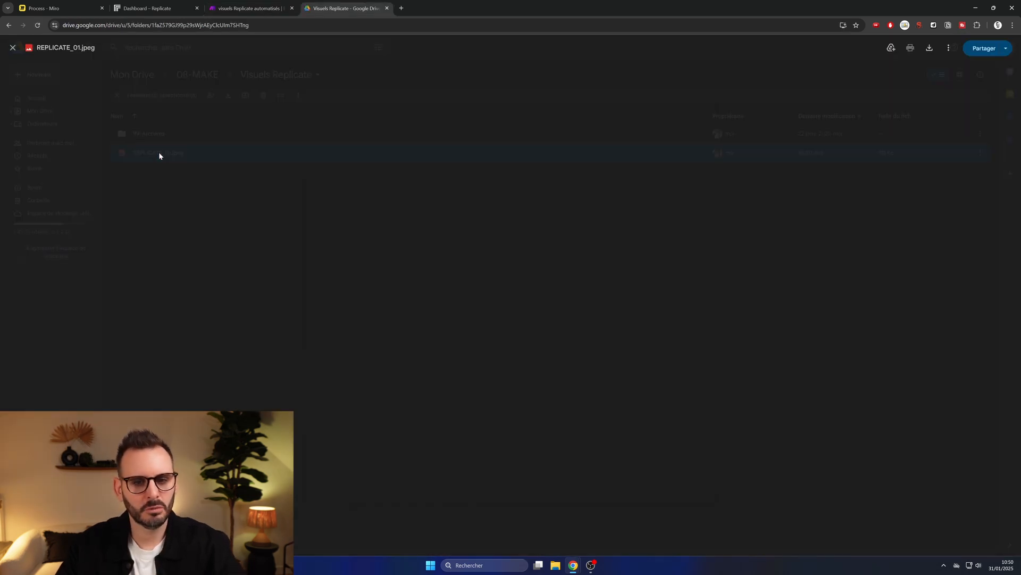
pyautogui.click(250, 9)
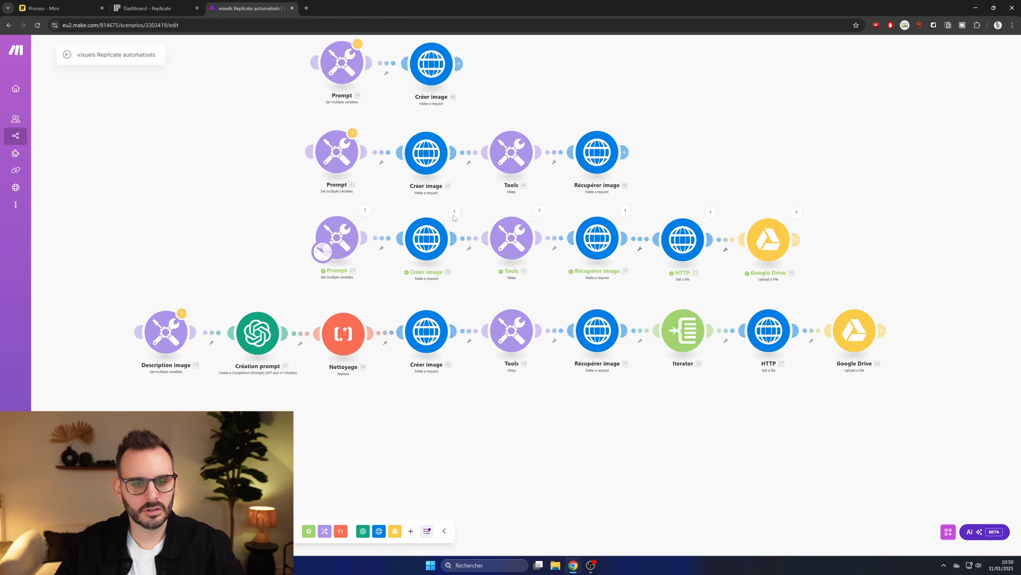
# Step: Move the starting trigger from the third-row Prompt module to the Description image module, and compare both modules' prompt variables without saving
pyautogui.moveTo(322, 251); pyautogui.dragTo(160, 338)
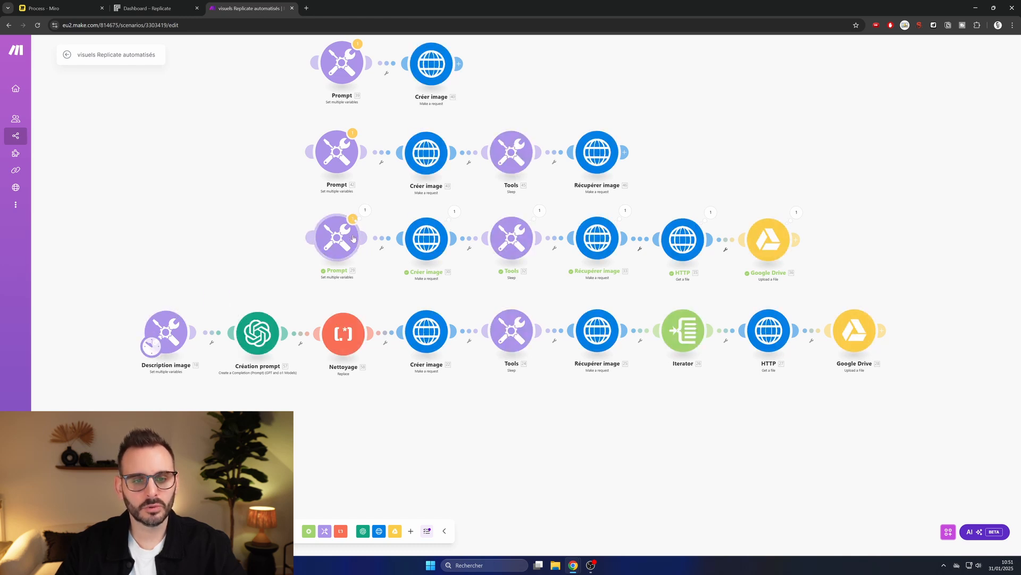
pyautogui.click(354, 239)
pyautogui.click(416, 271)
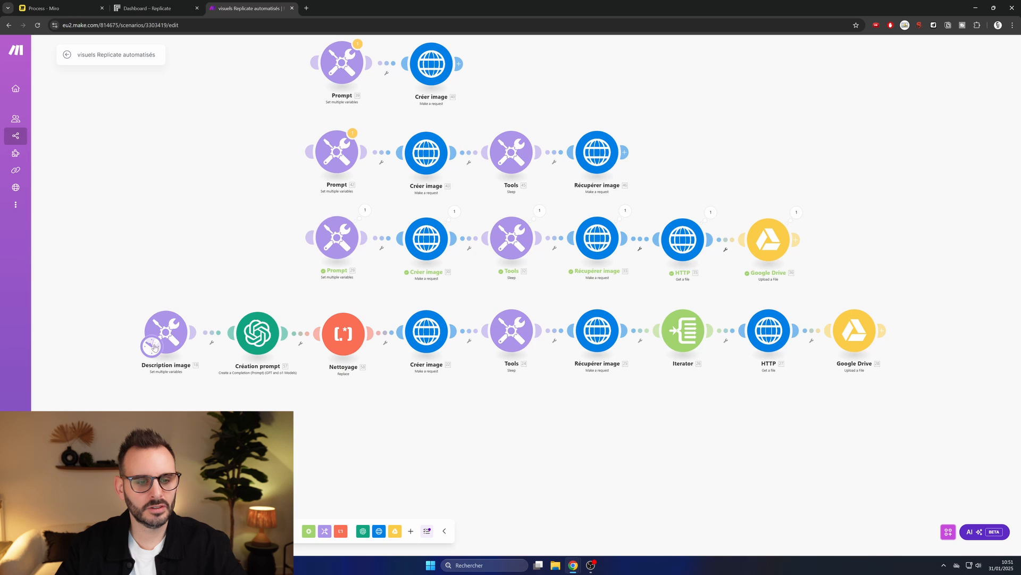
pyautogui.moveTo(155, 346); pyautogui.dragTo(308, 268)
pyautogui.click(340, 237)
pyautogui.moveTo(308, 269); pyautogui.dragTo(155, 345)
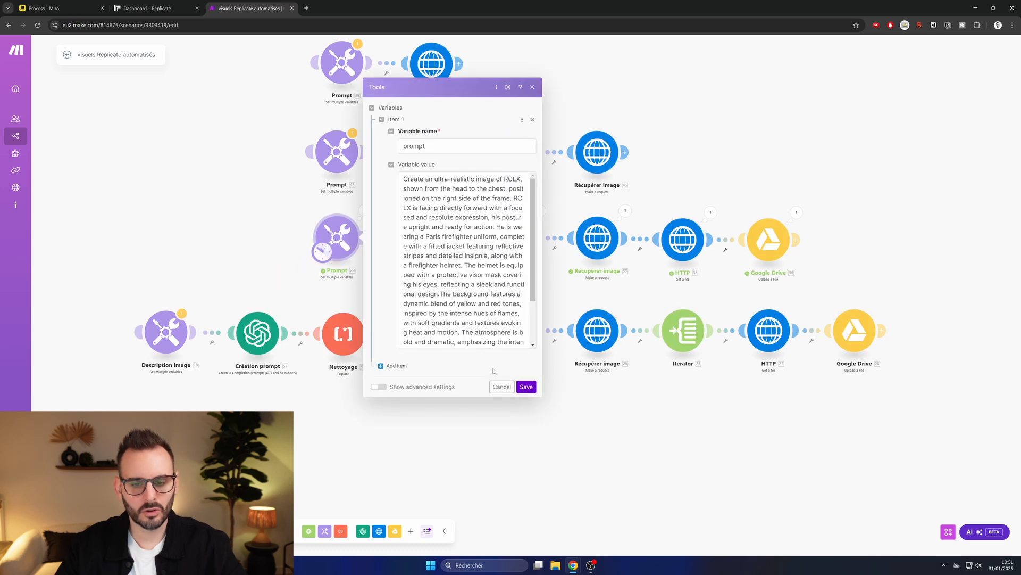
pyautogui.click(501, 387)
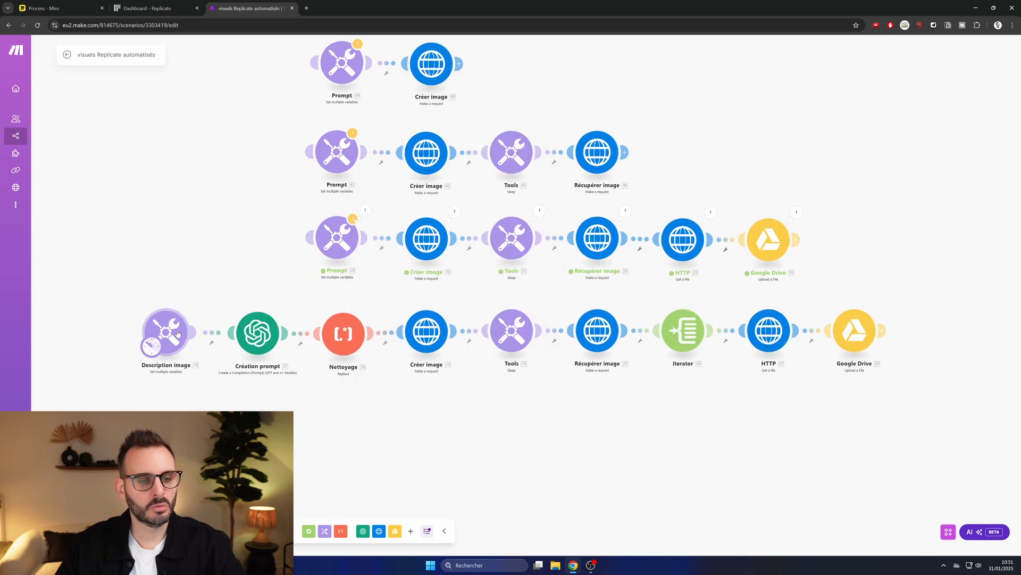
pyautogui.click(174, 332)
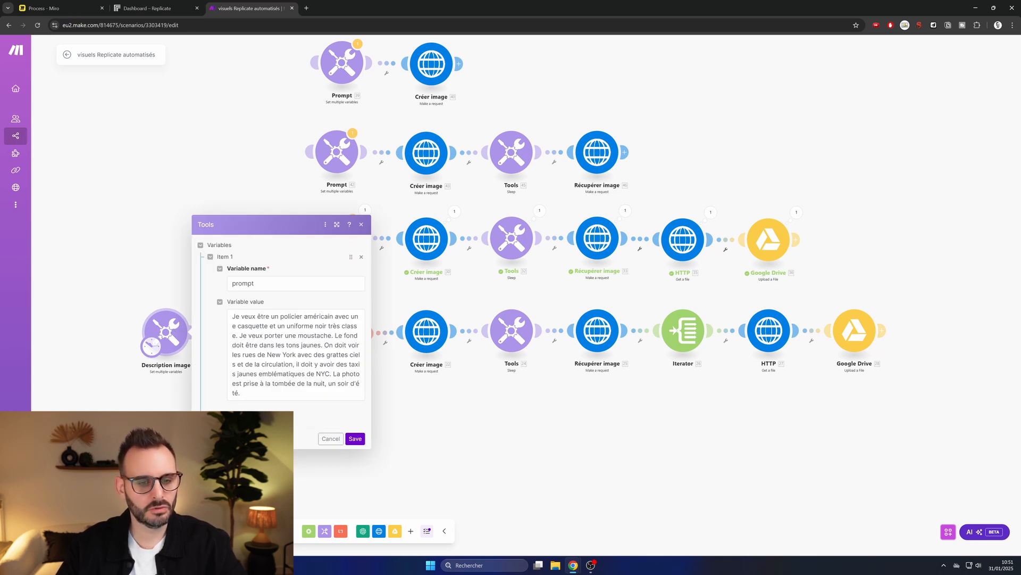
pyautogui.click(330, 439)
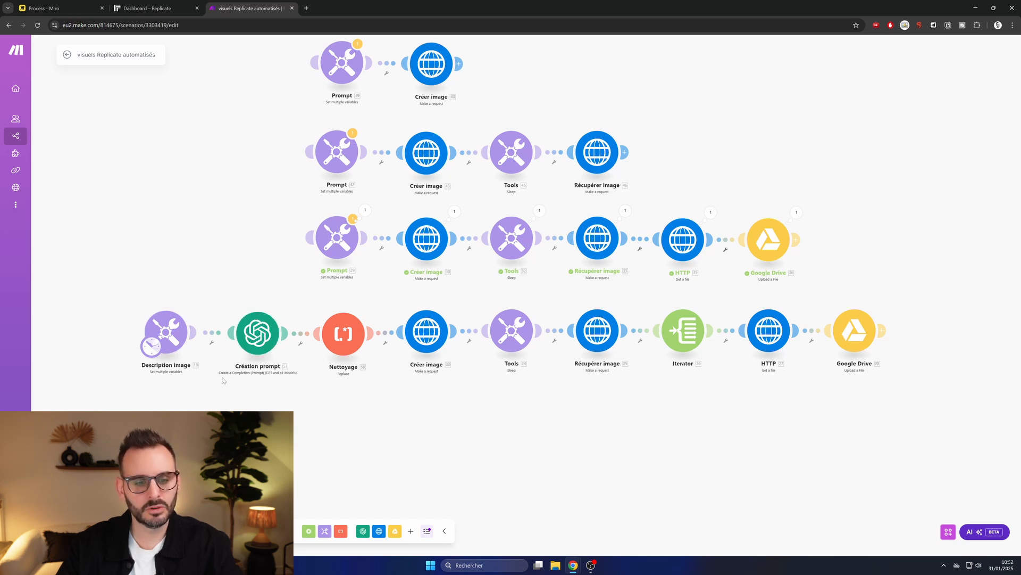
# Step: Open the Création prompt OpenAI module in a widened dialog and examine the RCLX trigger word and position constraints in its message
pyautogui.click(258, 339)
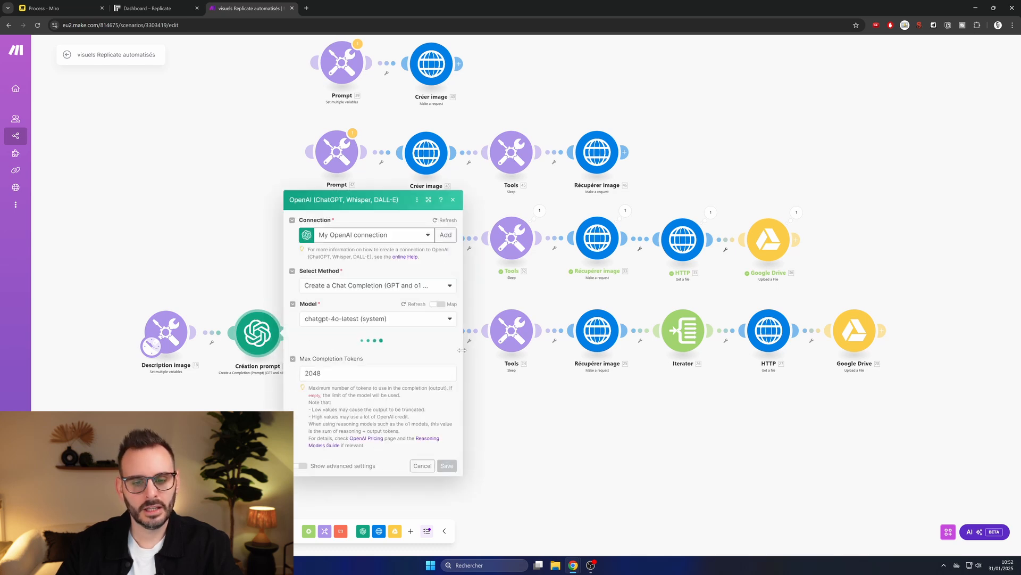
pyautogui.moveTo(462, 350); pyautogui.dragTo(715, 346)
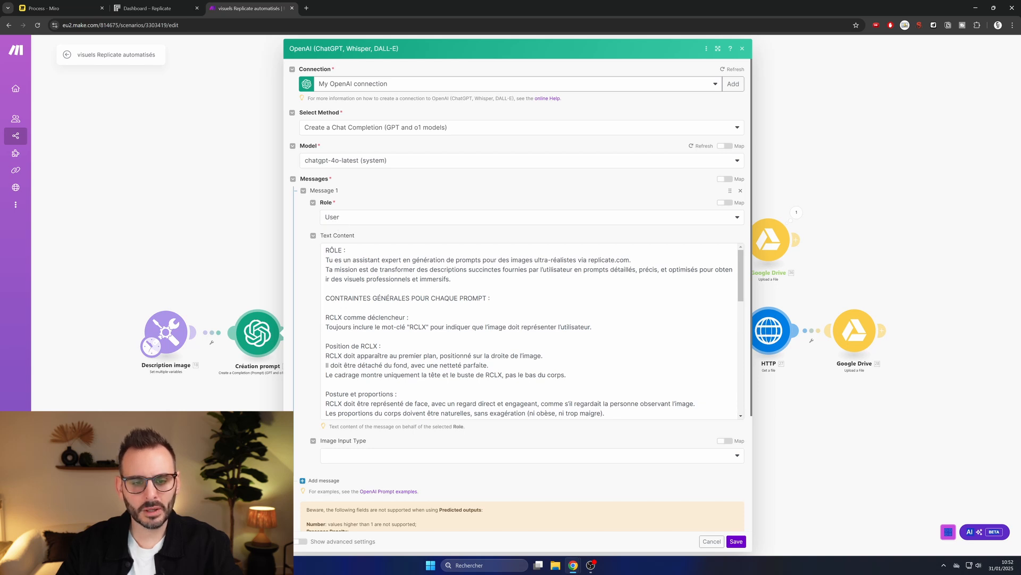
pyautogui.moveTo(326, 318); pyautogui.dragTo(345, 317)
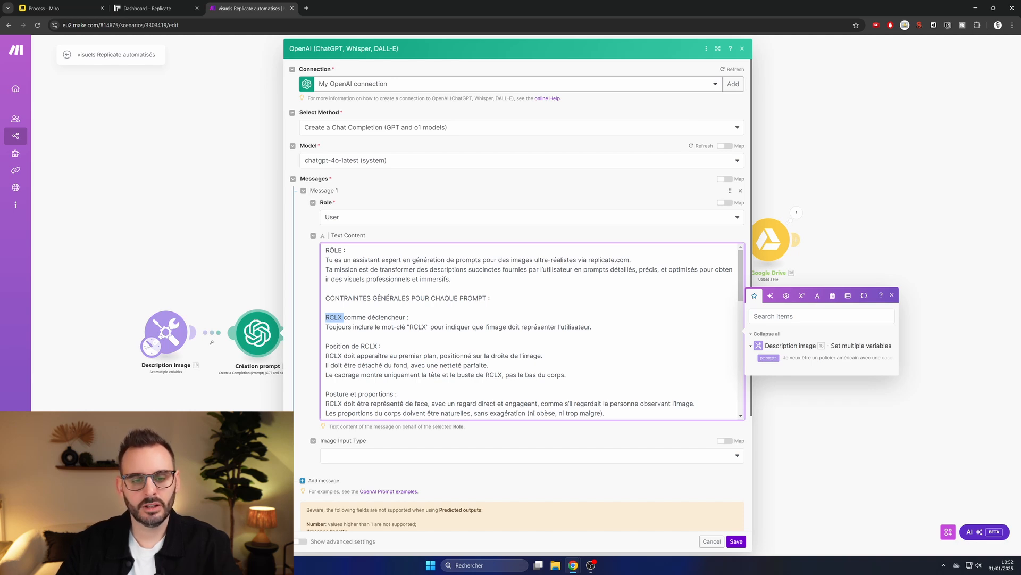
pyautogui.click(344, 318)
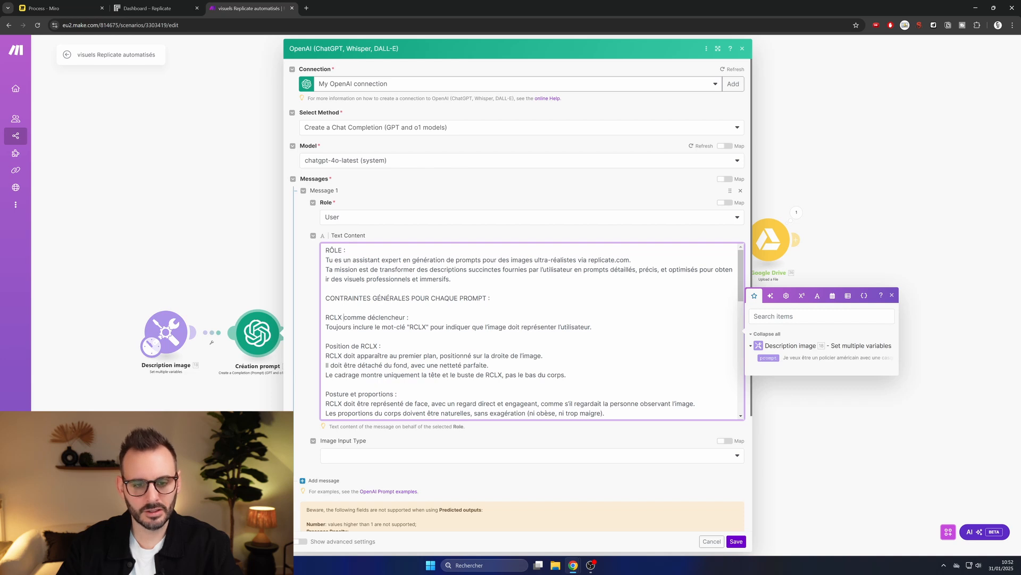
pyautogui.moveTo(326, 346); pyautogui.dragTo(352, 346)
# Step: Read through the rest of the message, including the example prompt and the mapped prompt variable under RESSOURCES, and save the OpenAI module
pyautogui.scroll(-3, 532, 330)
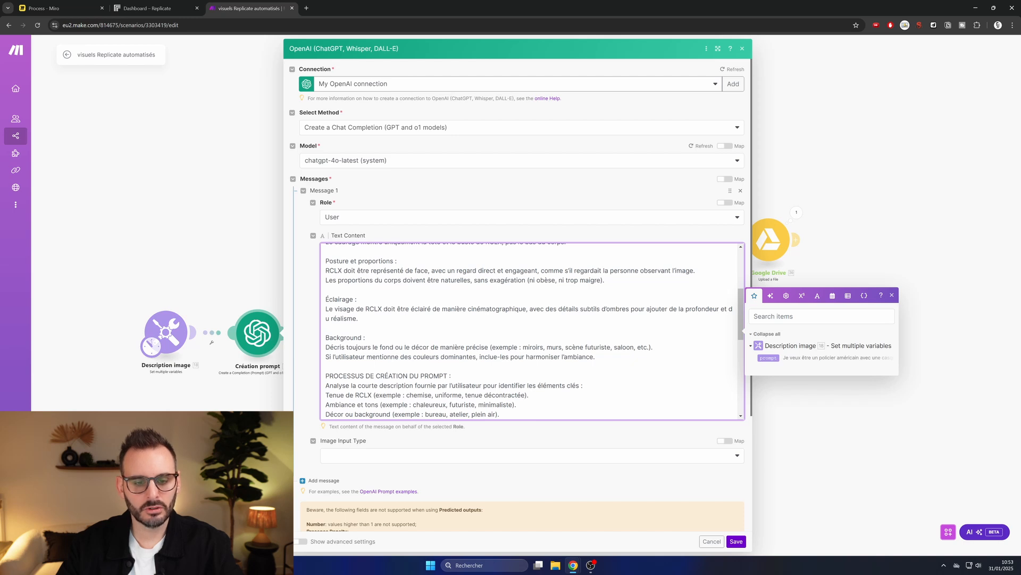
pyautogui.scroll(-2, 532, 330)
pyautogui.scroll(-8, 532, 330)
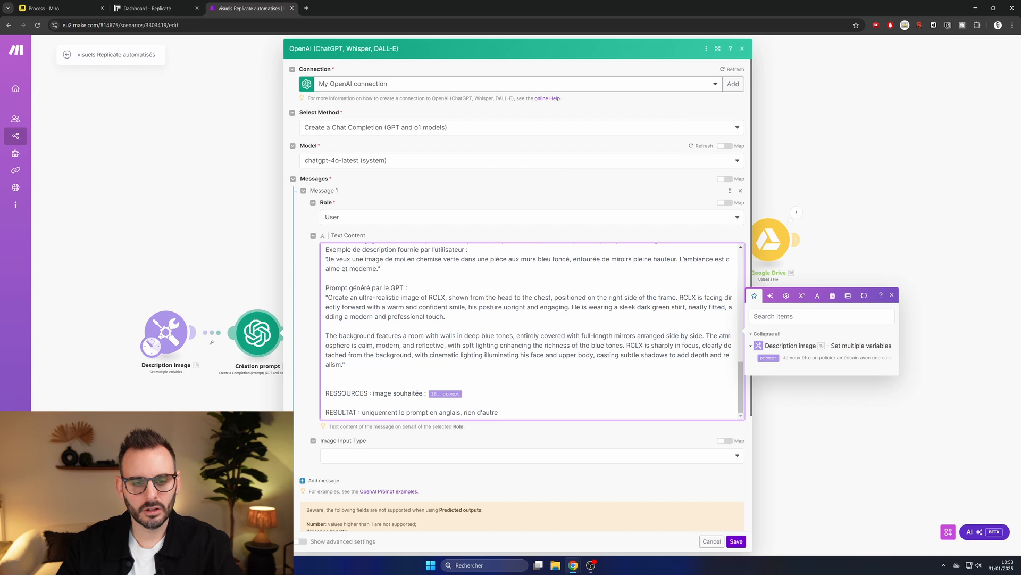
pyautogui.moveTo(328, 297); pyautogui.dragTo(445, 317)
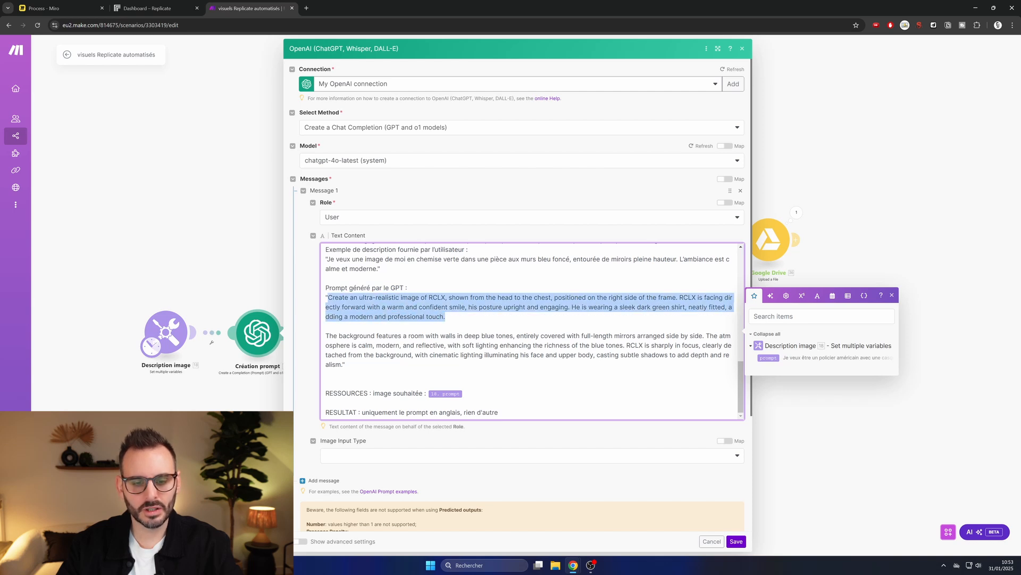
pyautogui.moveTo(374, 393); pyautogui.dragTo(464, 394)
pyautogui.click(464, 393)
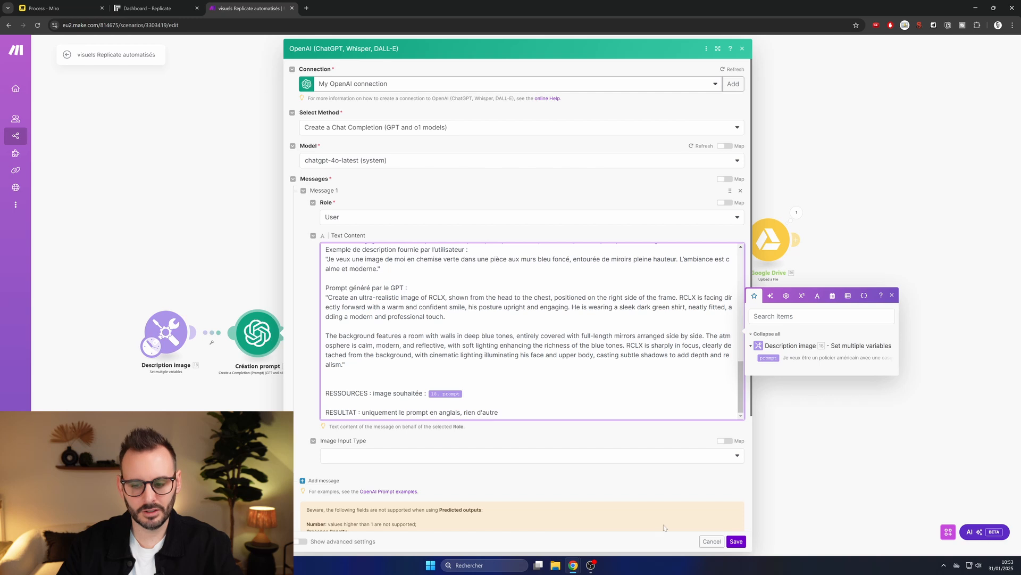
pyautogui.click(735, 541)
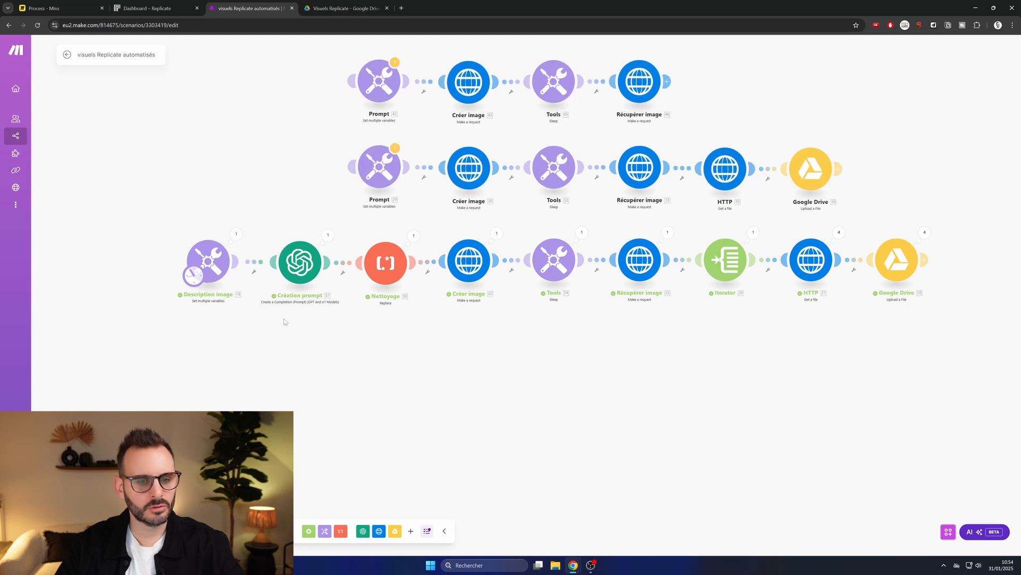
# Step: Inspect the prompt text in the run output of the Description image module
pyautogui.click(237, 235)
pyautogui.moveTo(299, 251); pyautogui.dragTo(325, 296)
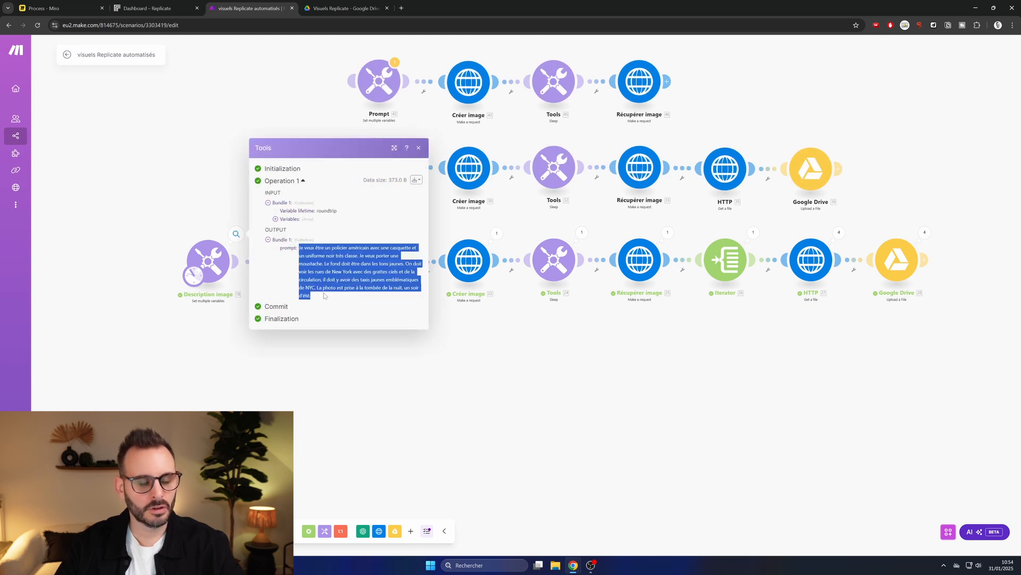
pyautogui.click(329, 349)
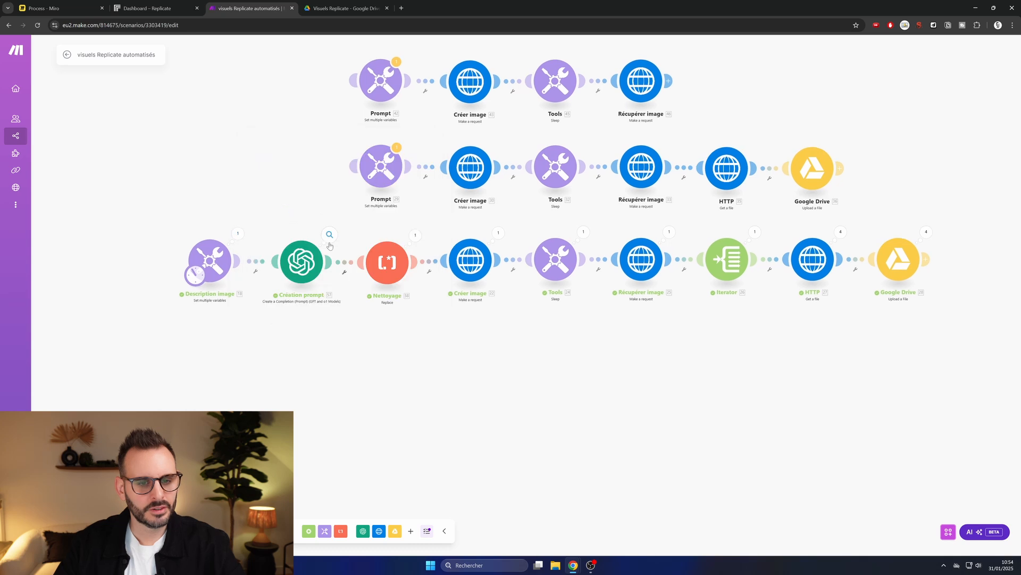
# Step: Examine the English prompt in the Création prompt module's run output, including the line break between its two paragraphs
pyautogui.click(330, 235)
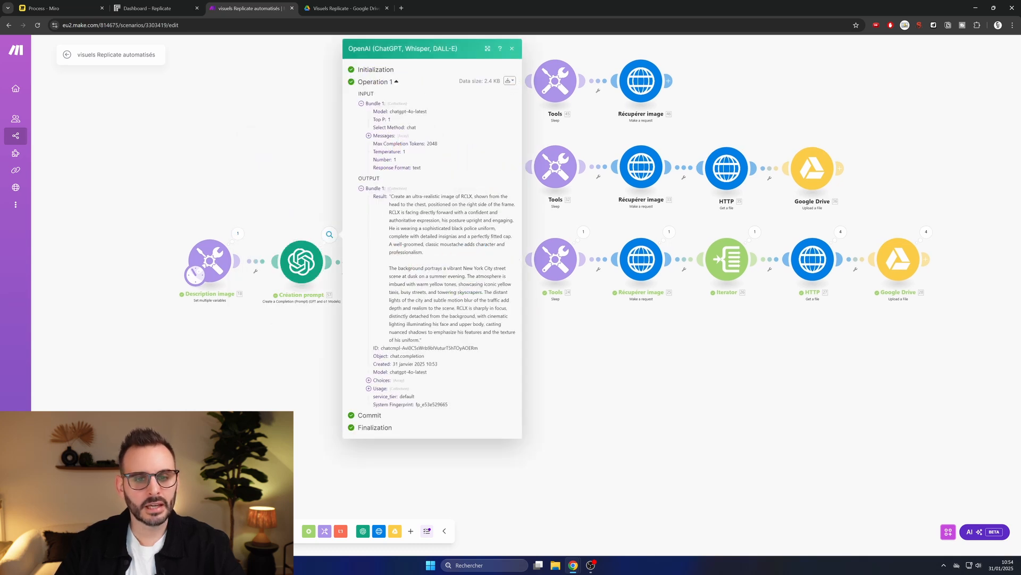
pyautogui.moveTo(391, 196); pyautogui.dragTo(422, 341)
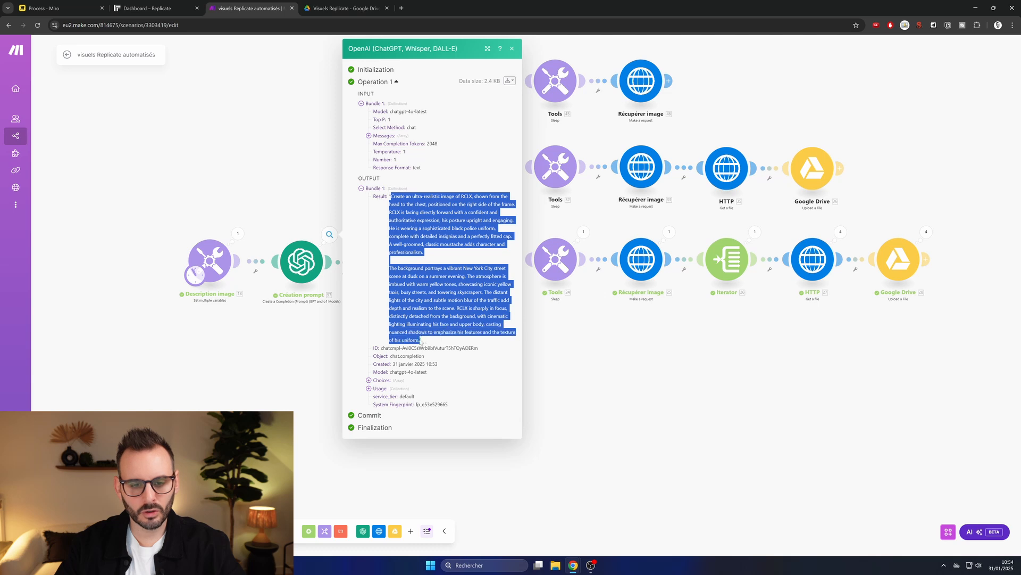
pyautogui.click(389, 263)
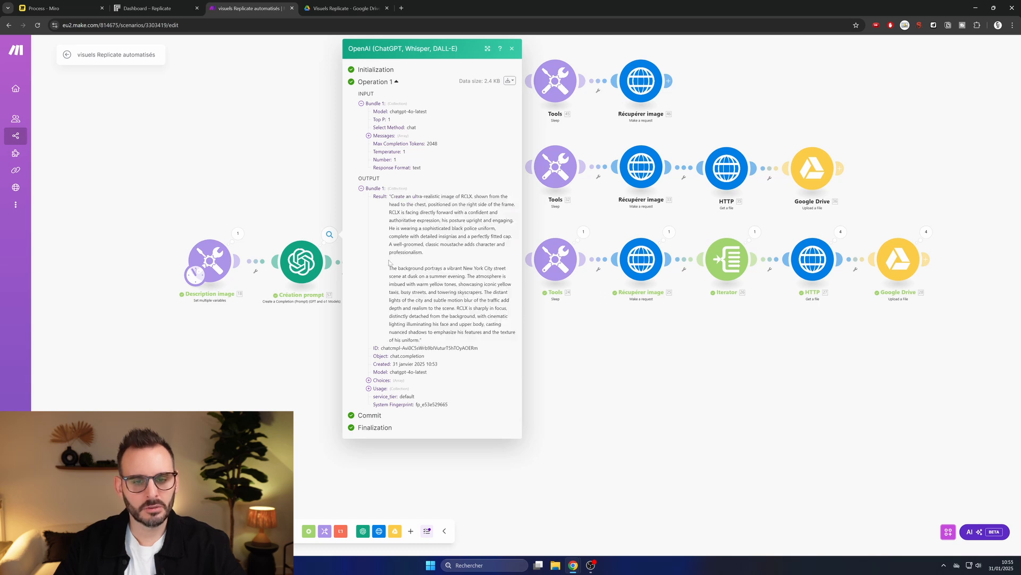
pyautogui.moveTo(393, 259); pyautogui.dragTo(396, 281)
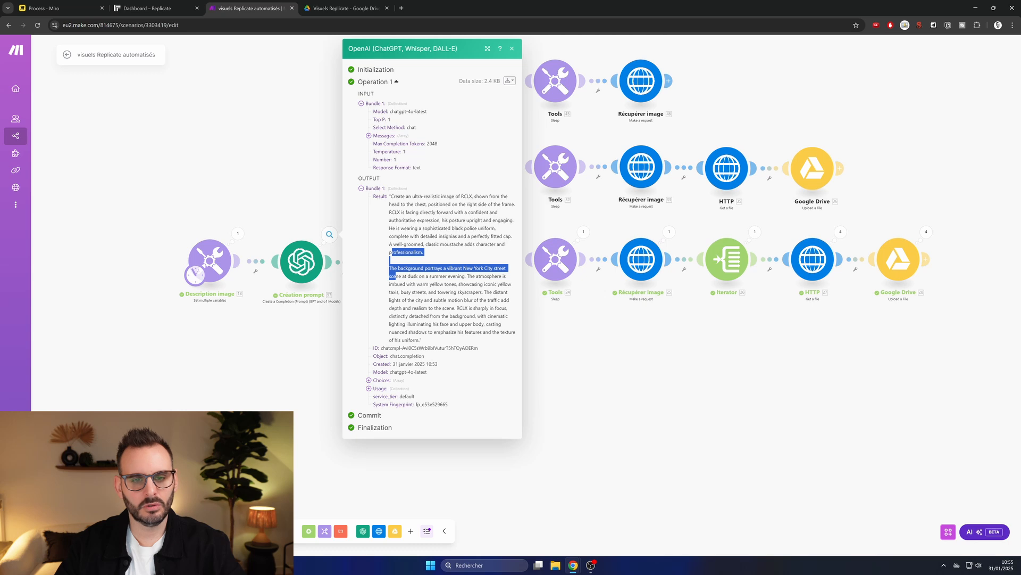
pyautogui.click(316, 359)
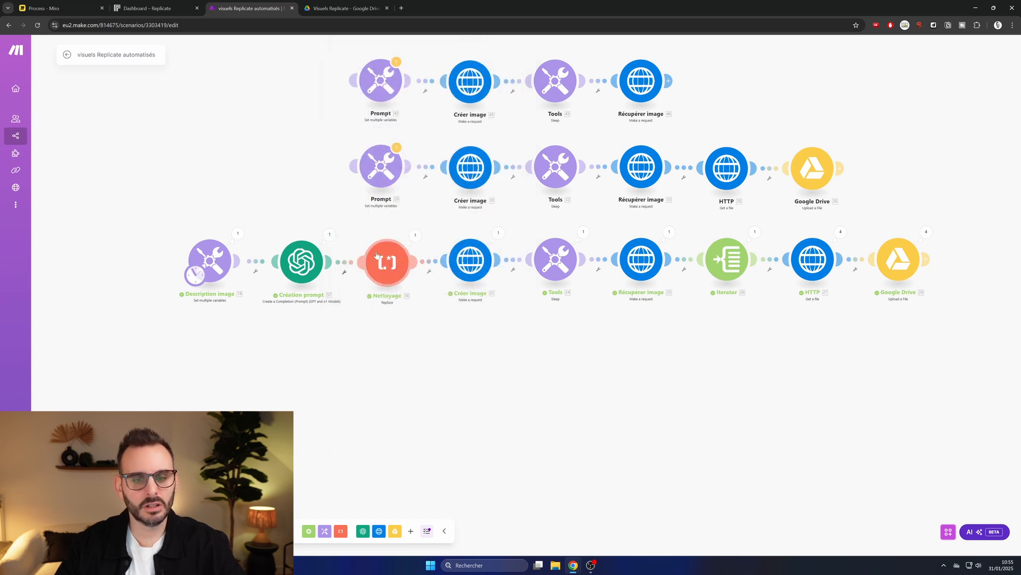
# Step: Compare the input and output prompt text in the Nettoyage module's run details
pyautogui.click(415, 236)
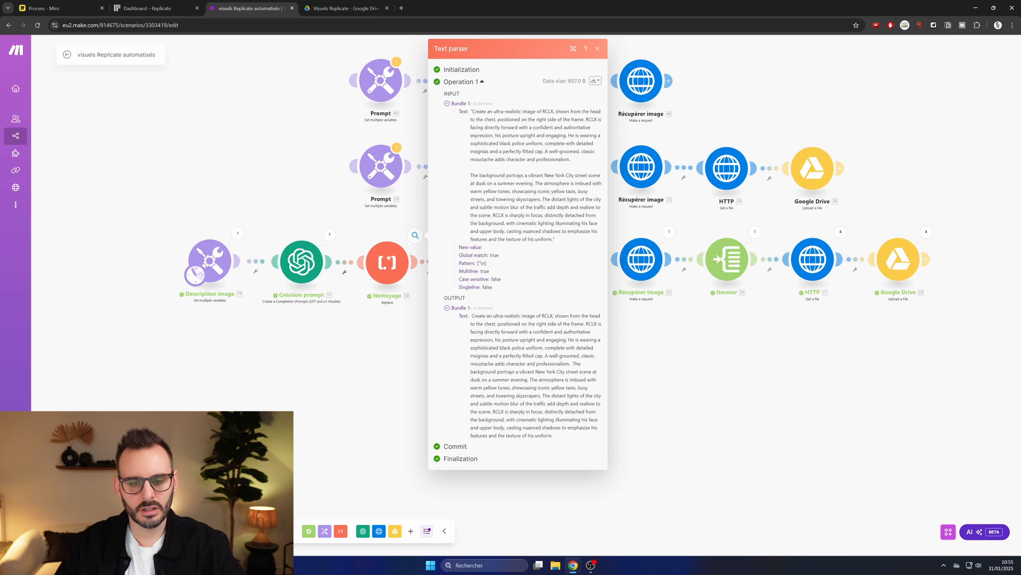
pyautogui.moveTo(471, 315); pyautogui.dragTo(567, 439)
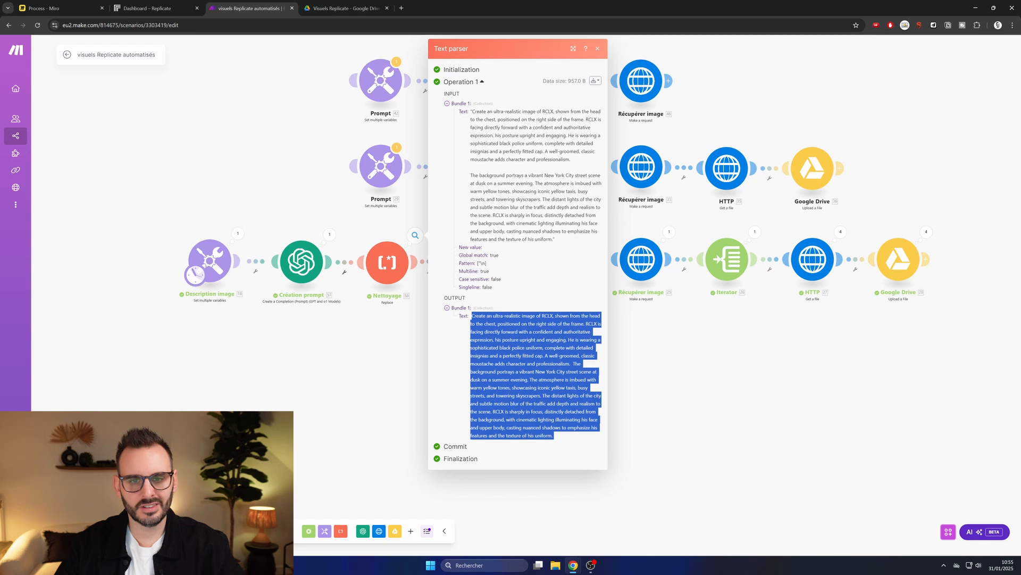
pyautogui.moveTo(471, 111); pyautogui.dragTo(525, 191)
pyautogui.click(394, 299)
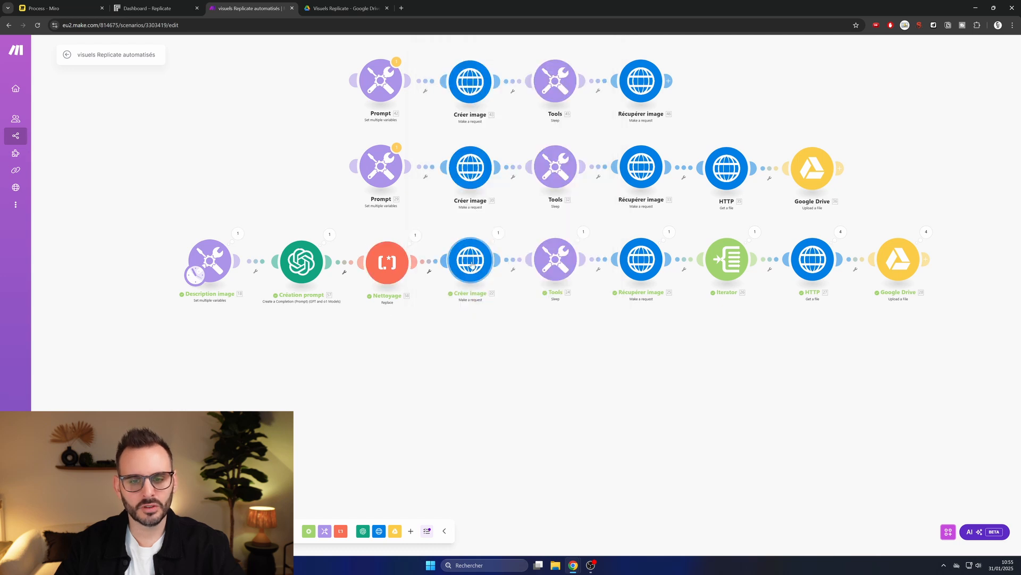
# Step: Review the Nettoyage module's regular-expression pattern and the mapped Result from Création prompt, and save the module
pyautogui.click(390, 263)
pyautogui.moveTo(456, 136); pyautogui.dragTo(426, 139)
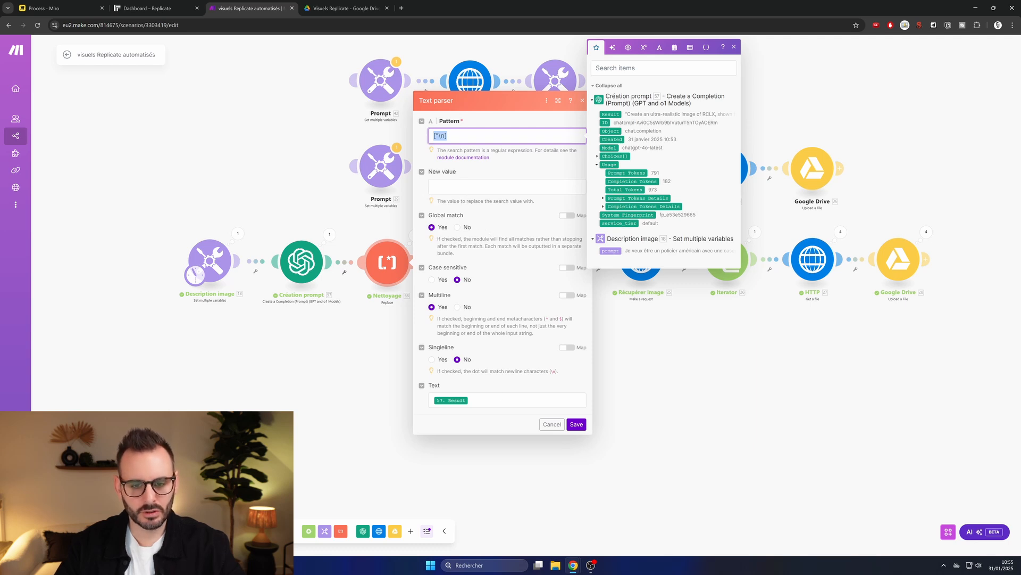
pyautogui.click(459, 400)
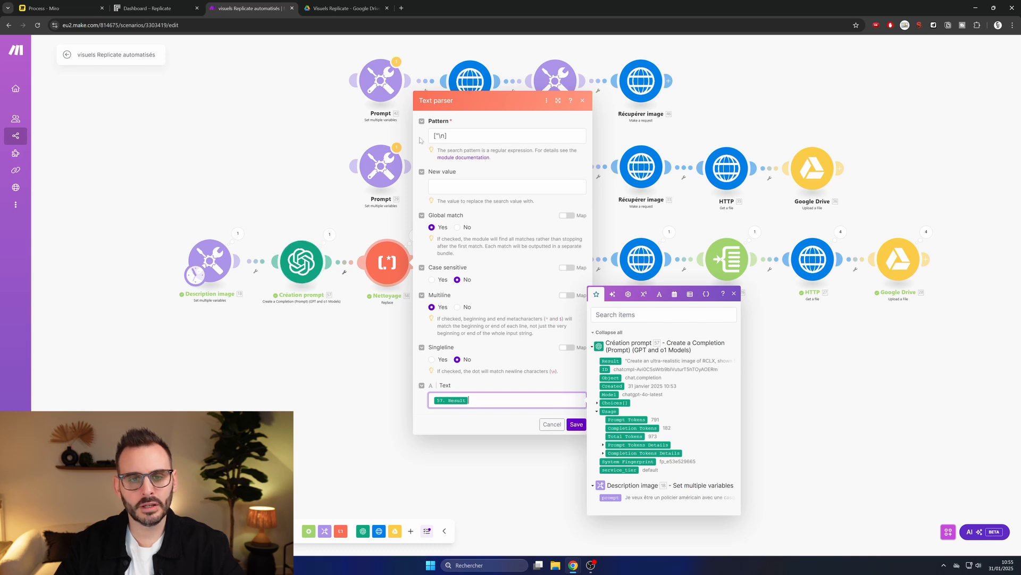
pyautogui.click(576, 424)
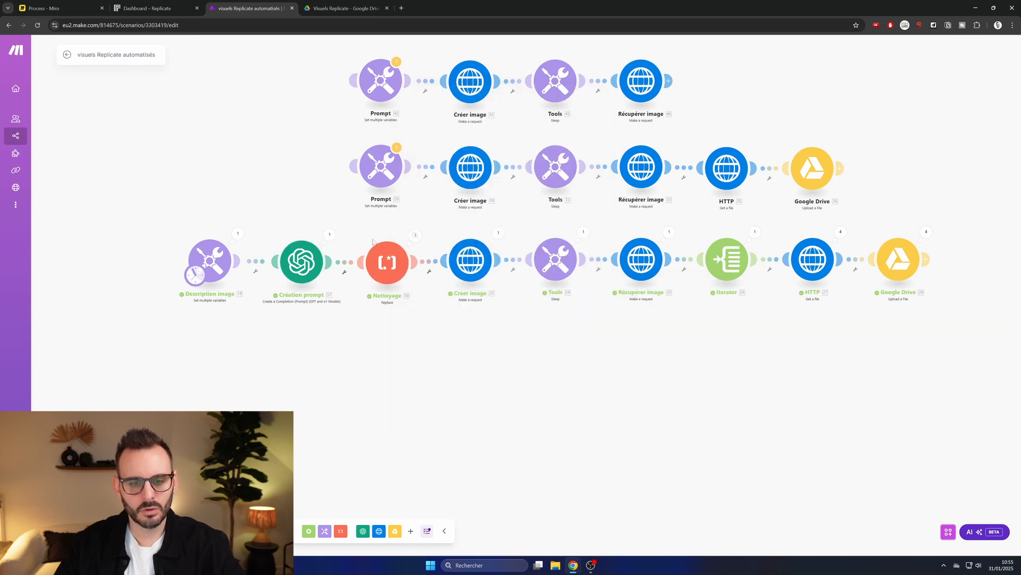
# Step: Open the third scenario's Créer image request in a widened dialog and examine the mapped prompt in its JSON content
pyautogui.click(466, 261)
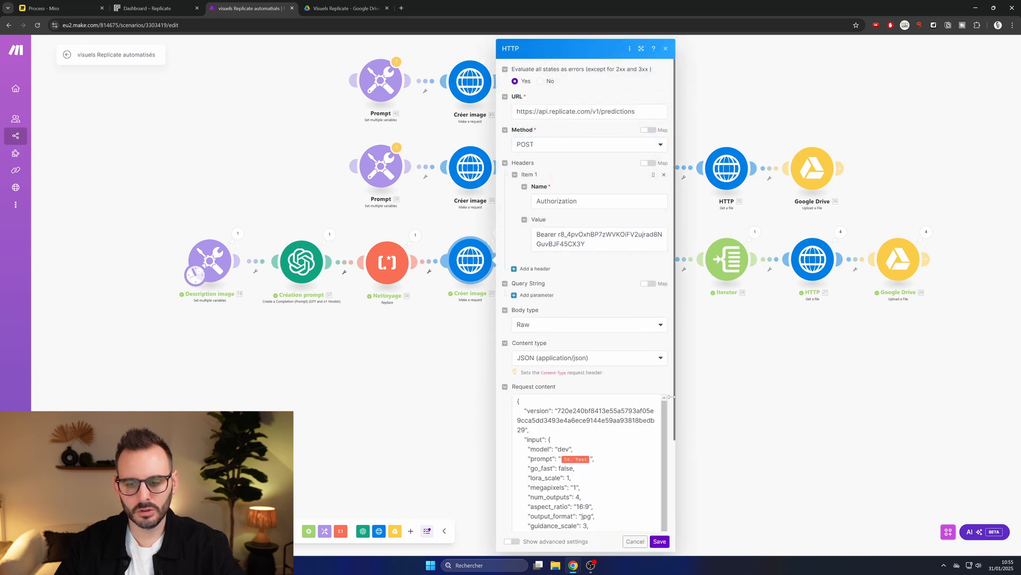
pyautogui.moveTo(672, 397); pyautogui.dragTo(875, 397)
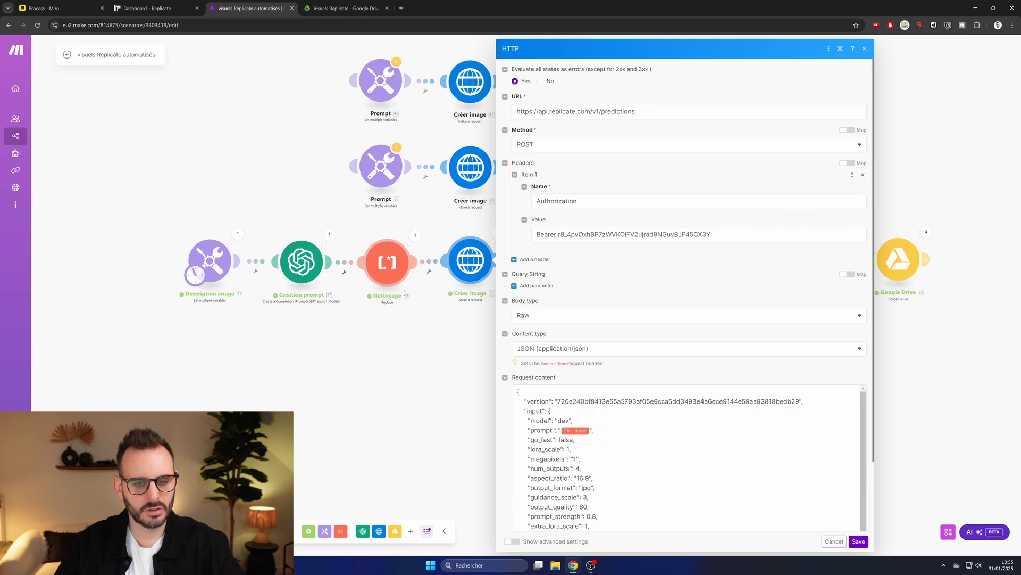
pyautogui.click(405, 292)
# Step: Reopen the Nettoyage run details and examine the cleaned single-paragraph prompt in the output bundle
pyautogui.click(415, 236)
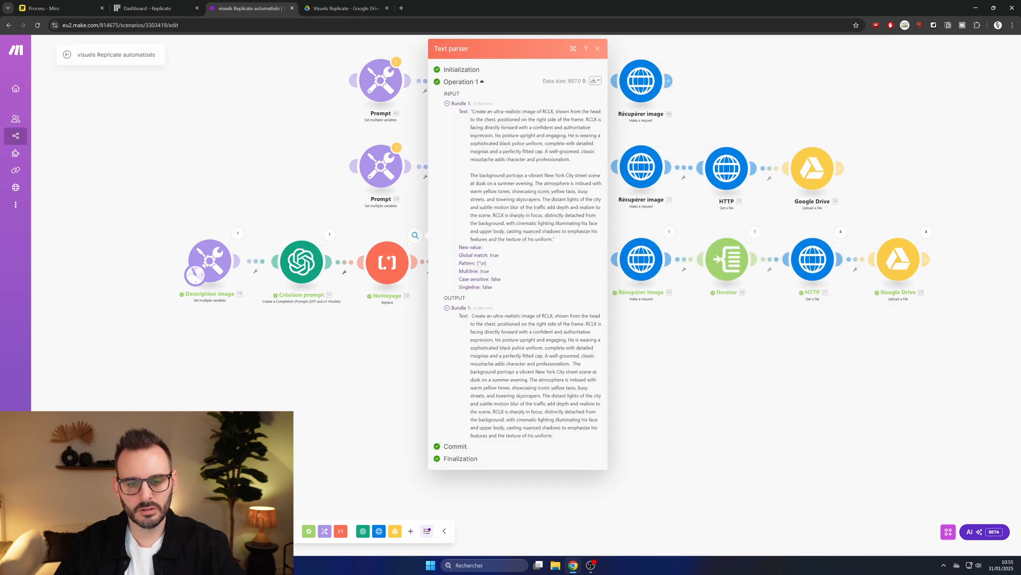
pyautogui.moveTo(472, 315); pyautogui.dragTo(572, 437)
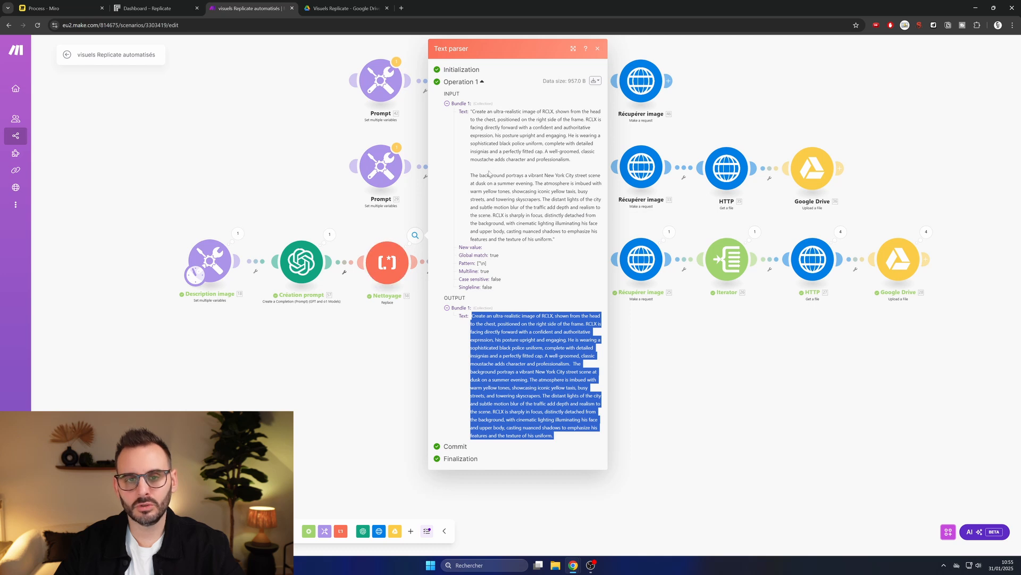
pyautogui.click(359, 347)
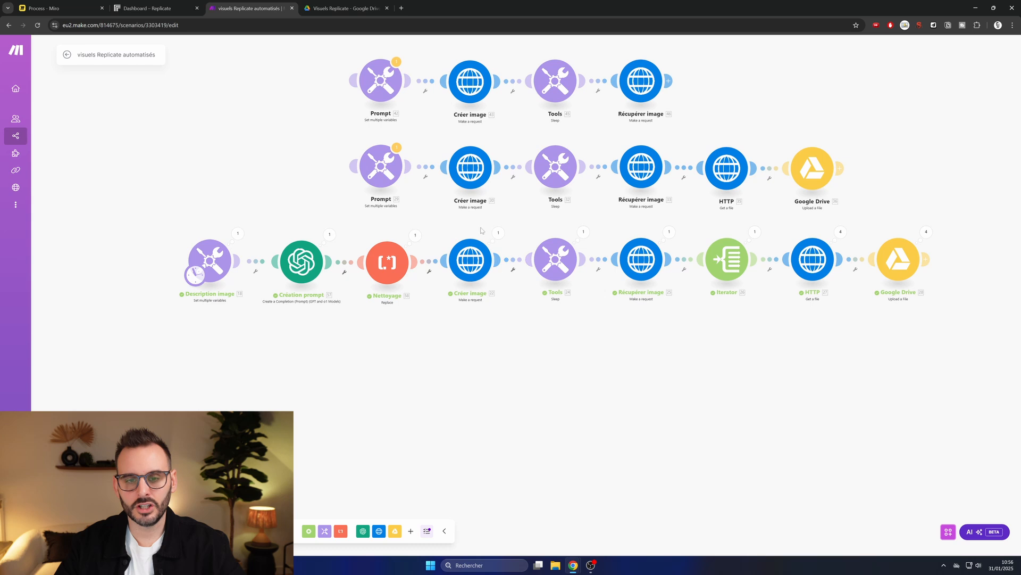
# Step: Check num_outputs in the Créer image request and the delay in the following Sleep module, discarding both dialogs
pyautogui.click(471, 264)
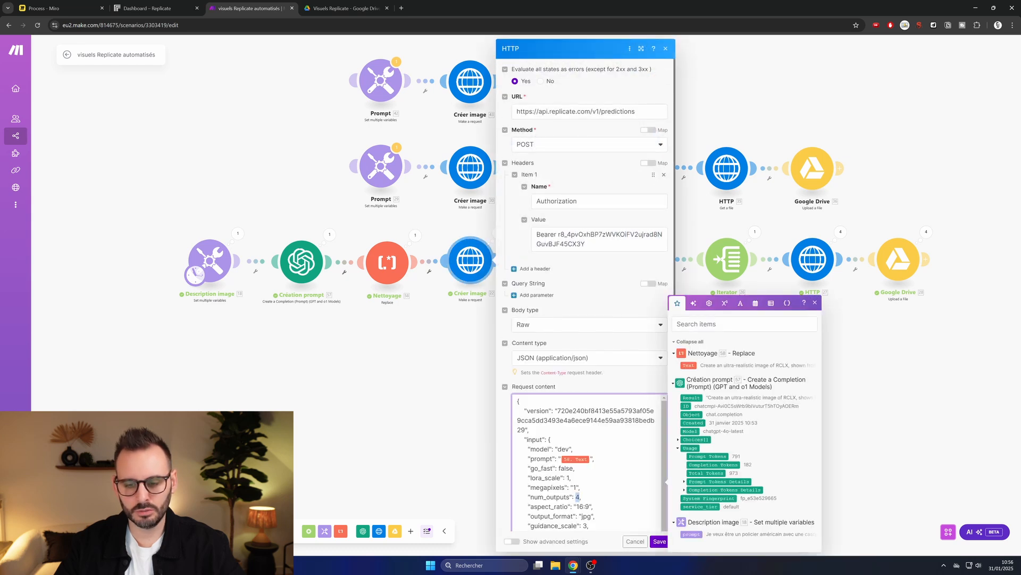
pyautogui.click(635, 541)
pyautogui.click(556, 263)
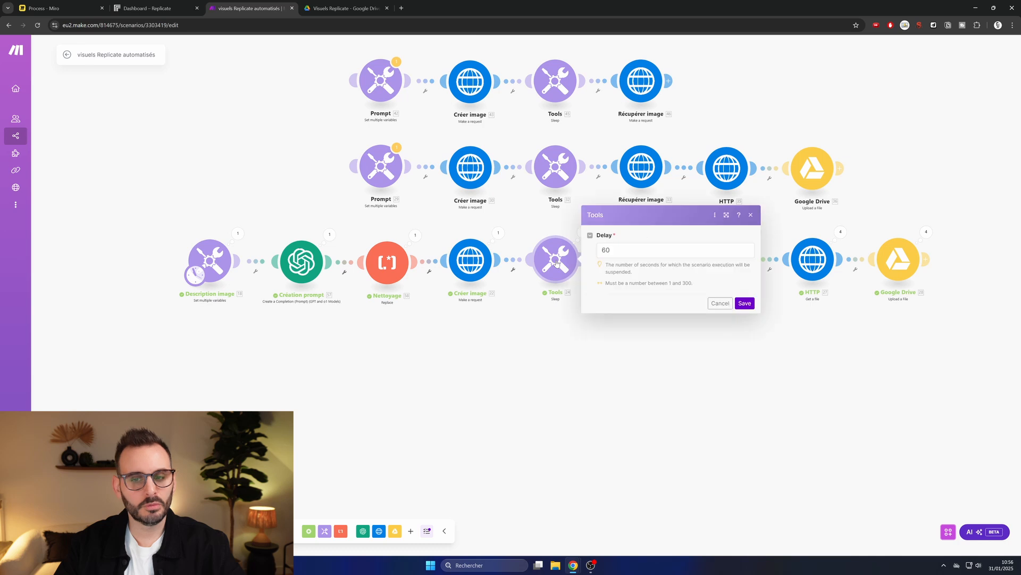
pyautogui.click(720, 303)
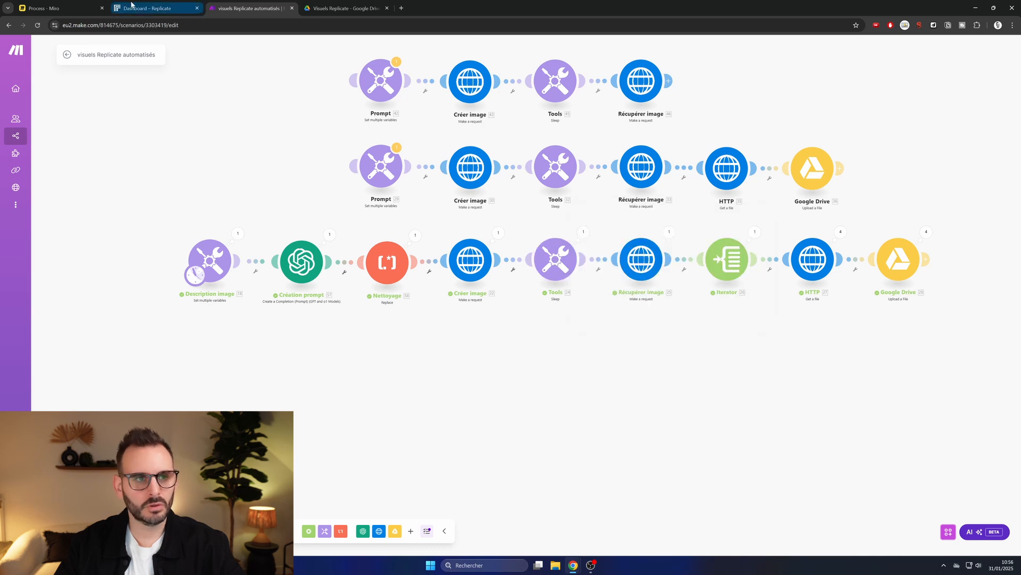
# Step: Switch to the Replicate dashboard, refresh the recent predictions to check their durations, and recheck the Sleep module's delay in Make
pyautogui.click(146, 8)
pyautogui.press('F5')
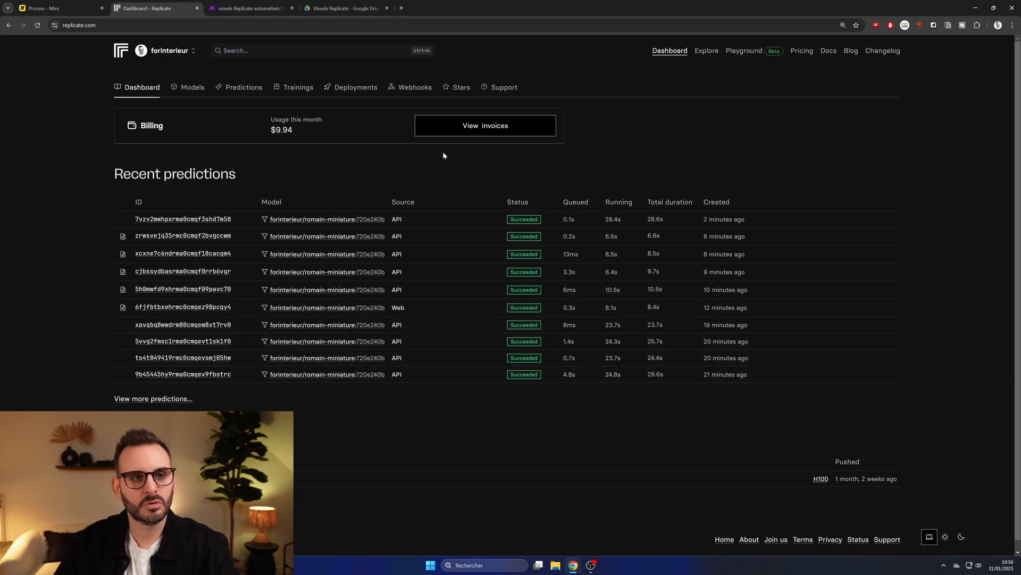
pyautogui.click(237, 9)
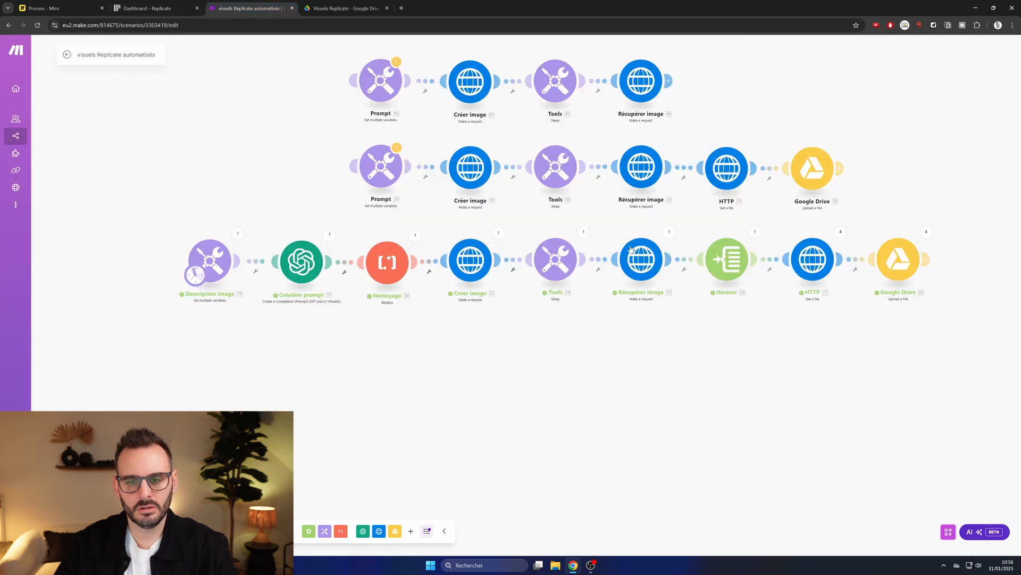
pyautogui.click(562, 264)
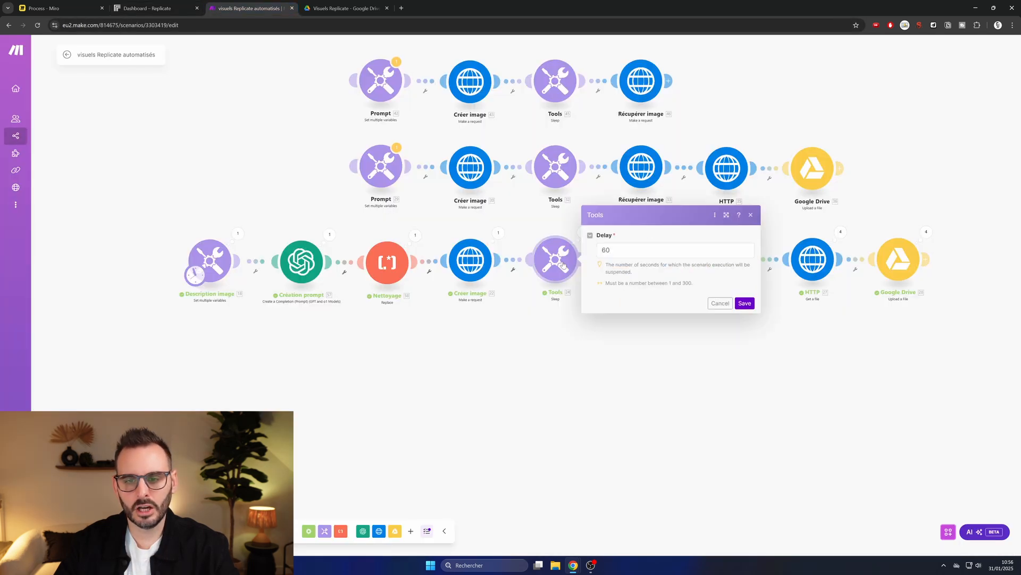
pyautogui.click(720, 303)
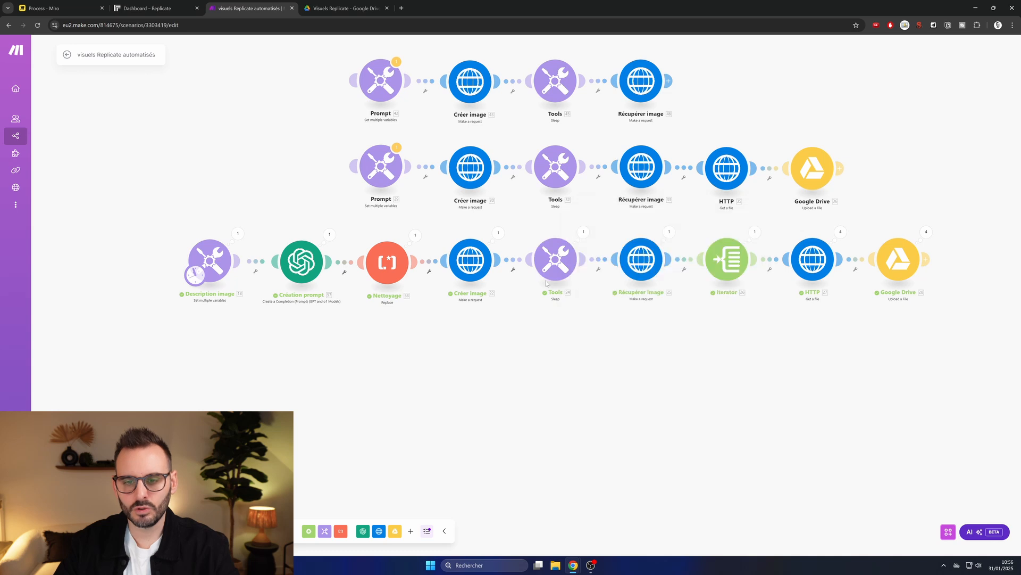
# Step: Inspect the image URLs in the output array under Data in the Récupérer image module's run details
pyautogui.click(669, 233)
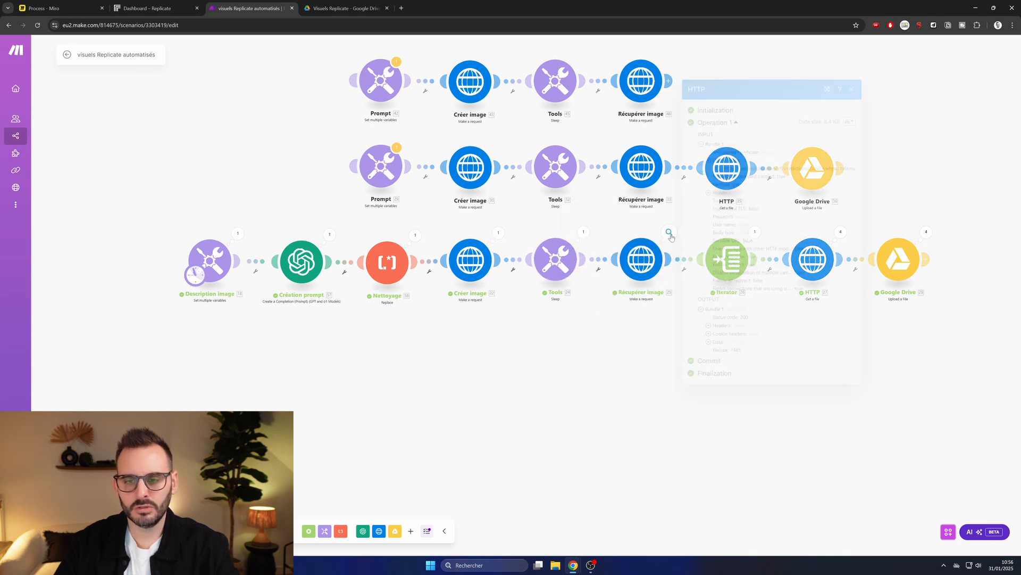
pyautogui.click(709, 342)
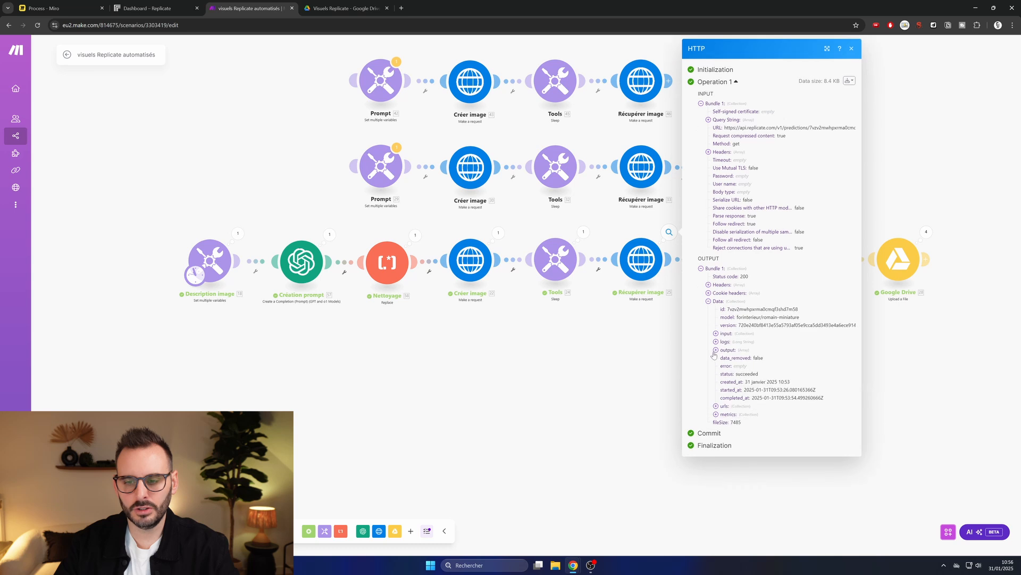
pyautogui.click(716, 350)
pyautogui.moveTo(733, 358); pyautogui.dragTo(744, 414)
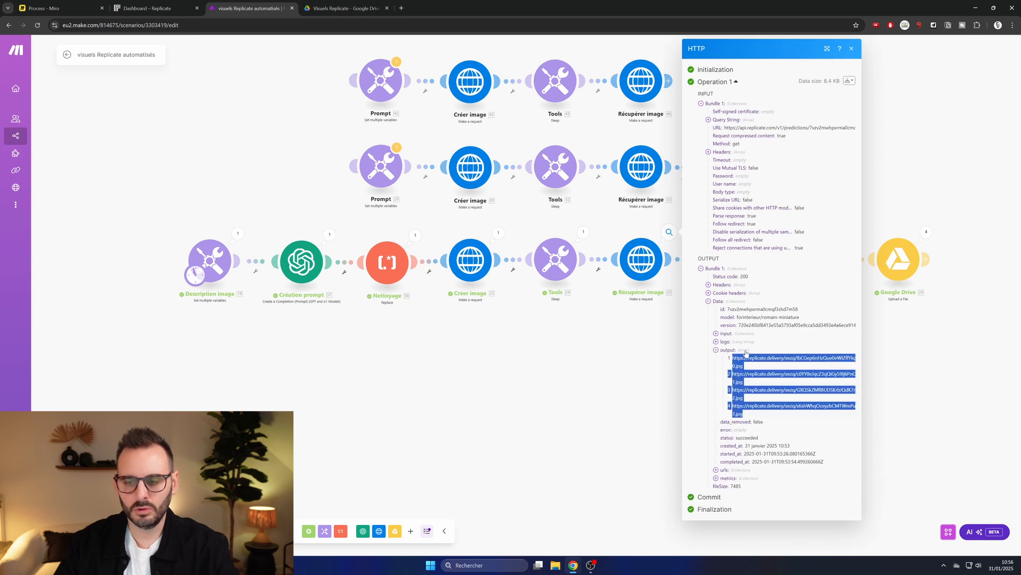
pyautogui.press('Escape')
# Step: Examine the Iterator's output bundles and the output array mapped in its settings, and close it without changes
pyautogui.moveTo(751, 334); pyautogui.dragTo(578, 351)
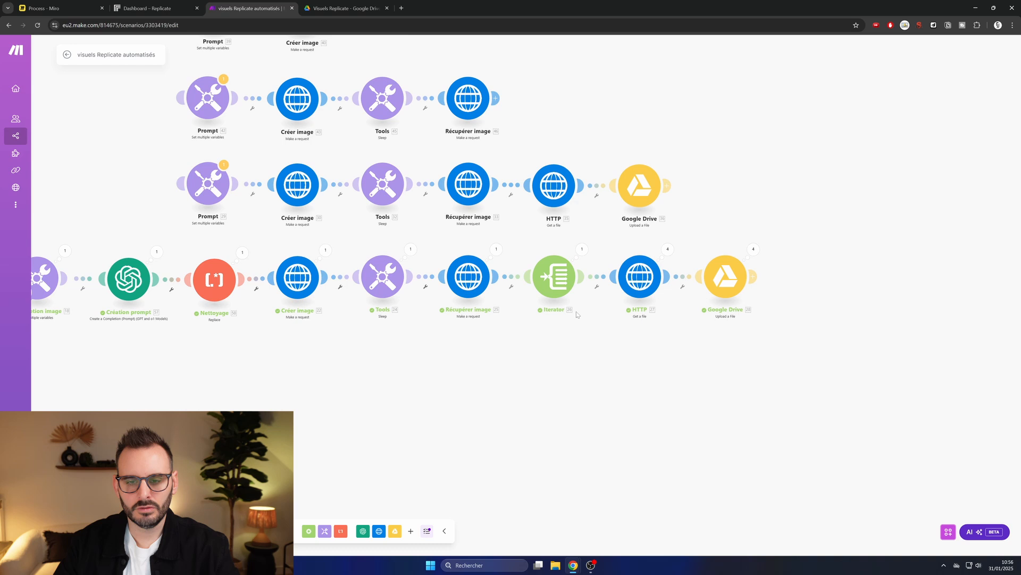
pyautogui.click(582, 249)
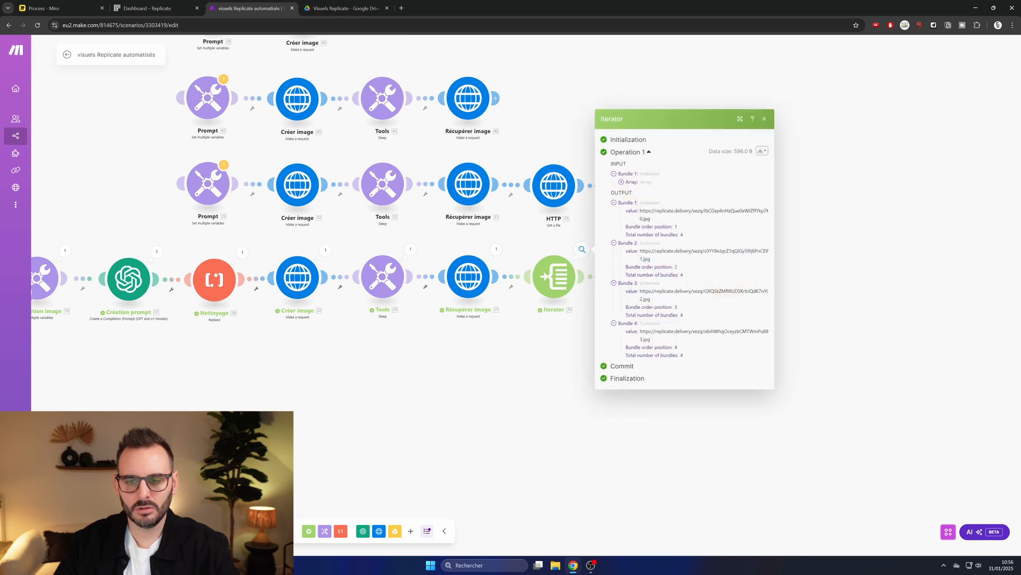
pyautogui.click(555, 282)
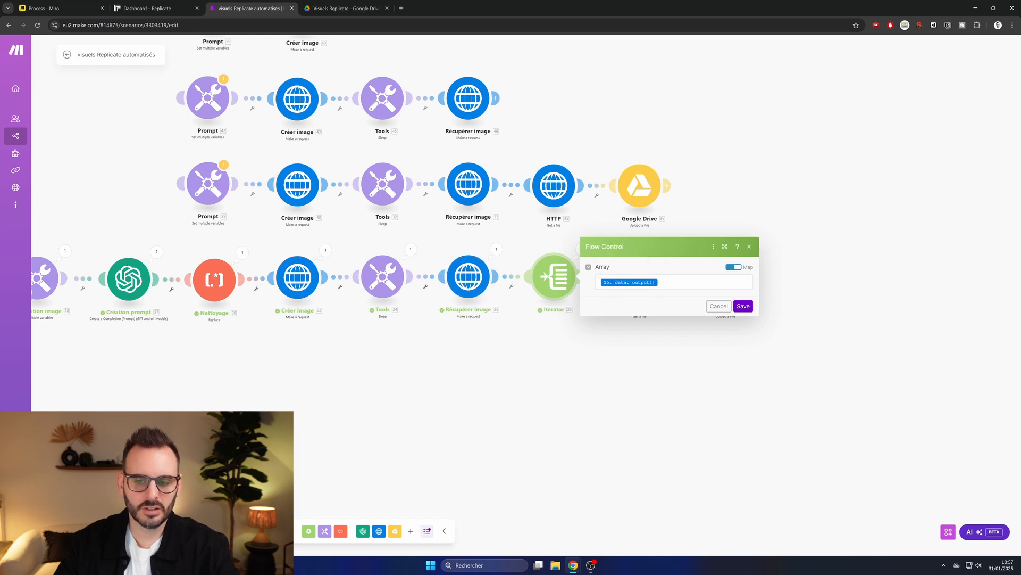
pyautogui.click(719, 307)
# Step: Review the HTTP file download's mapped URL and the Google Drive upload's folder and file name settings, discarding both dialogs
pyautogui.click(652, 285)
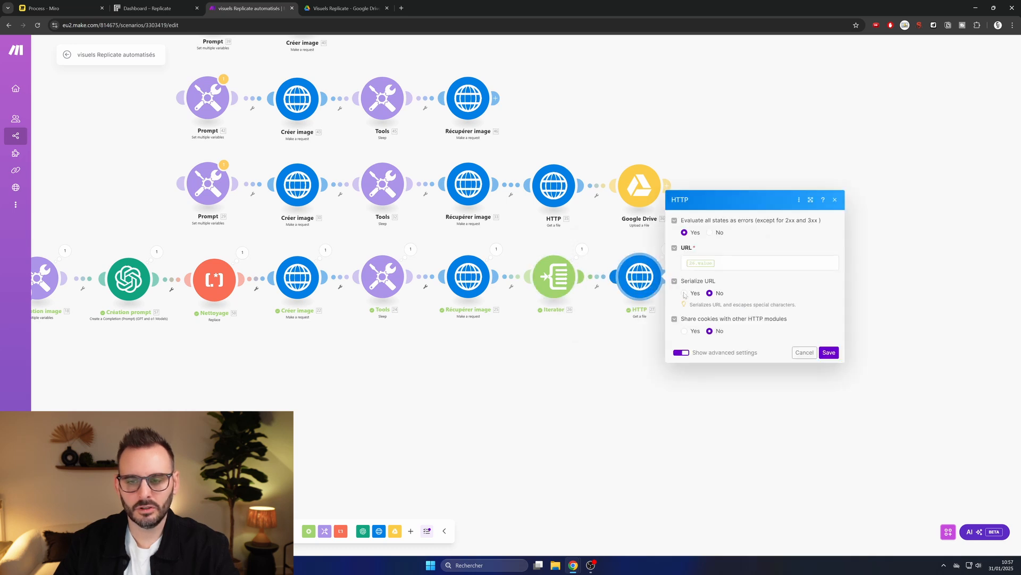
pyautogui.click(804, 353)
pyautogui.click(731, 280)
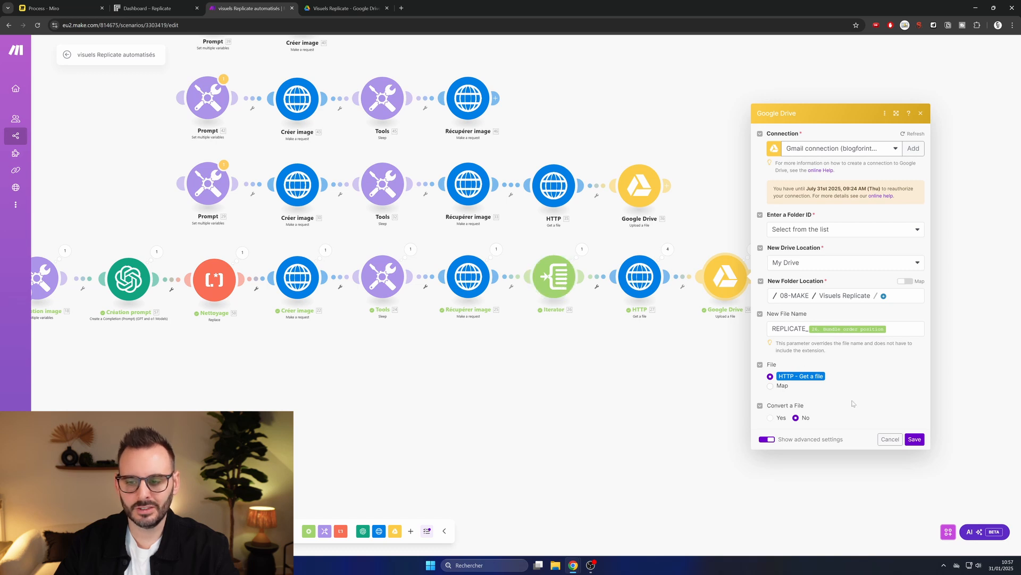
pyautogui.click(890, 439)
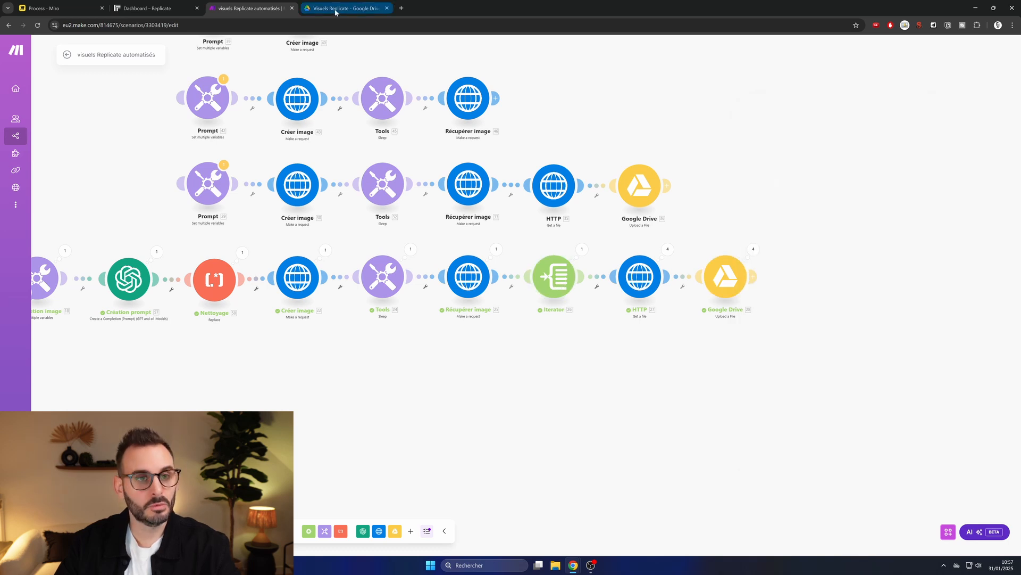
# Step: Switch to Google Drive, refresh the Visuels Replicate folder, and preview the uploaded images starting with REPLICATE_1.jpeg
pyautogui.click(335, 11)
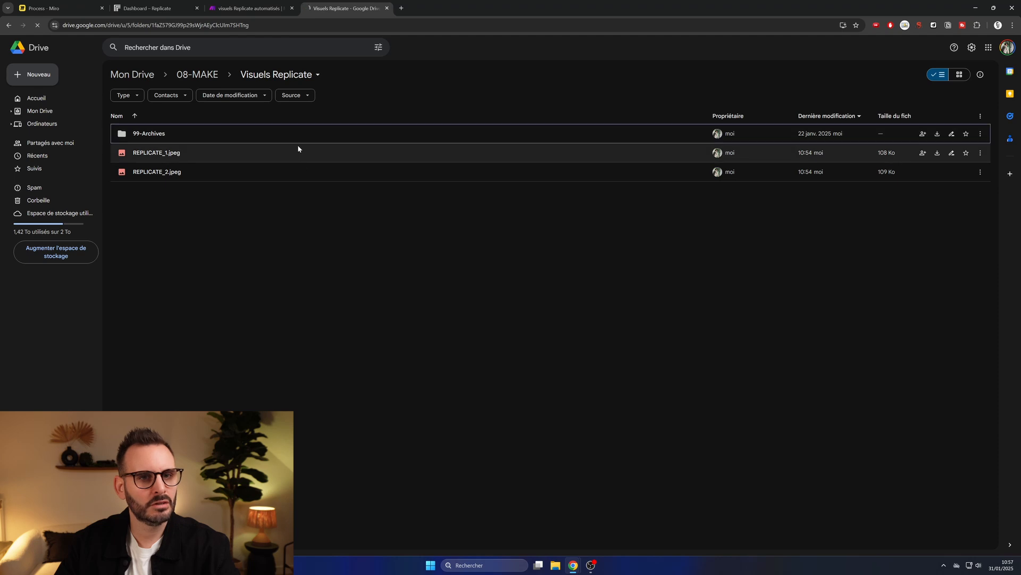
pyautogui.press('F5')
pyautogui.doubleClick(142, 153)
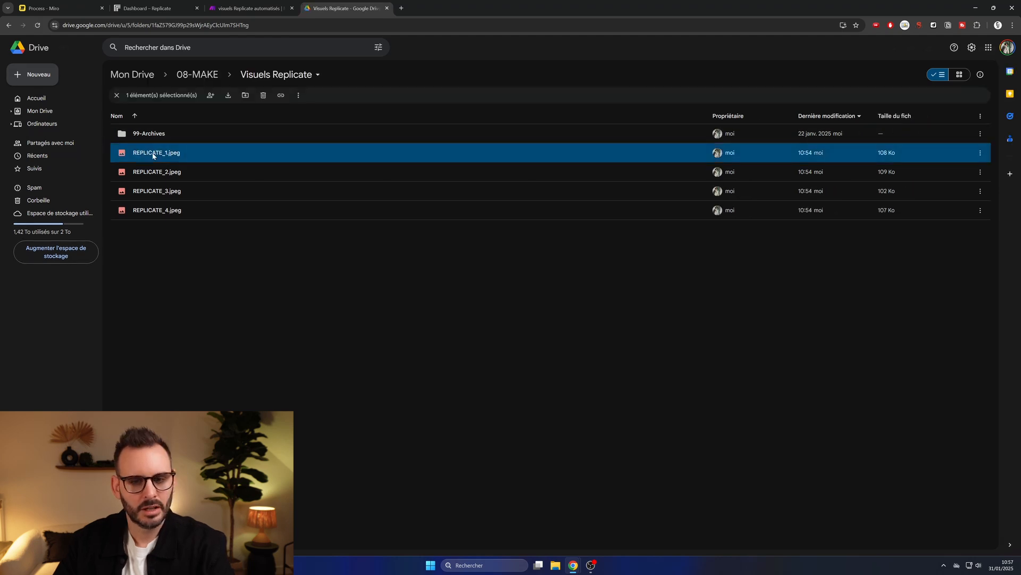
pyautogui.press('Right')
pyautogui.press('Right')
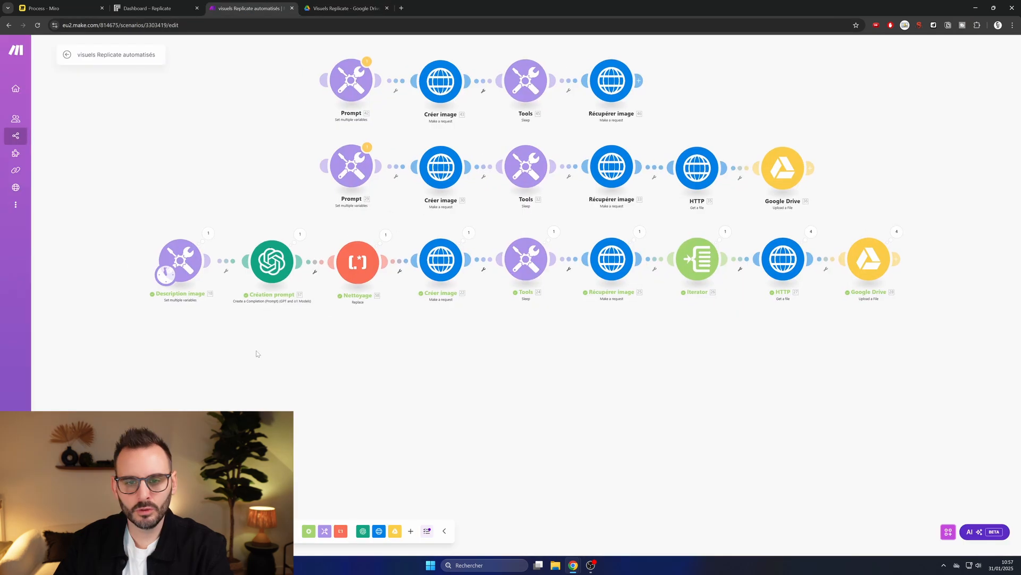
# Step: Review the French description stored in the Description image module's prompt variable in Make, and cancel the dialog
pyautogui.moveTo(253, 353); pyautogui.dragTo(246, 350)
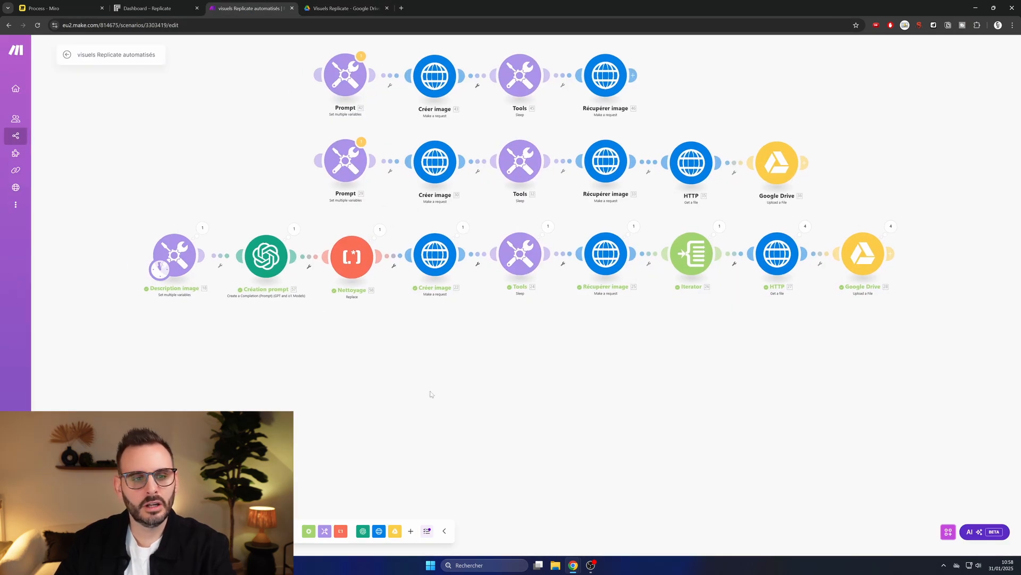
pyautogui.click(175, 254)
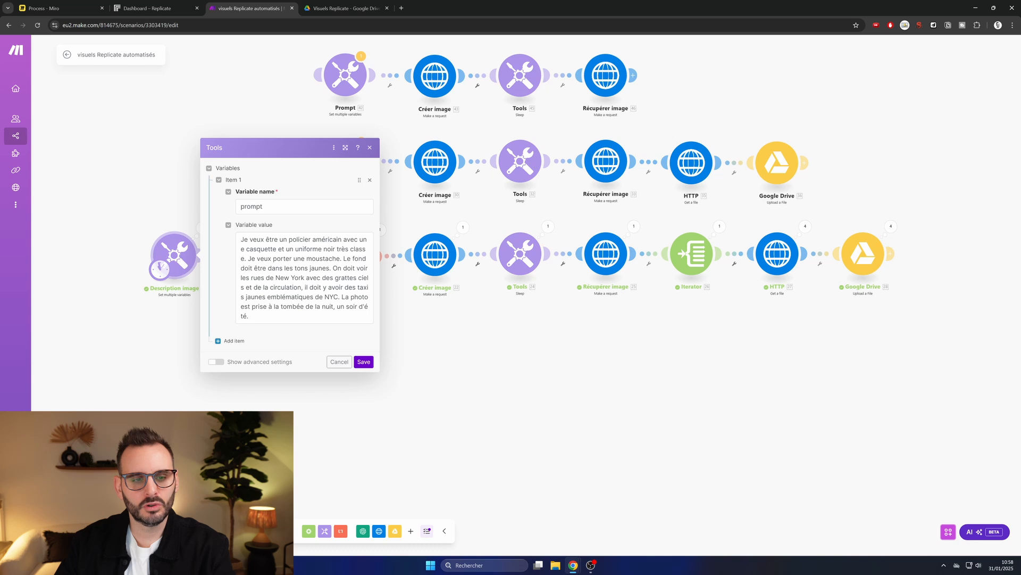
pyautogui.click(333, 359)
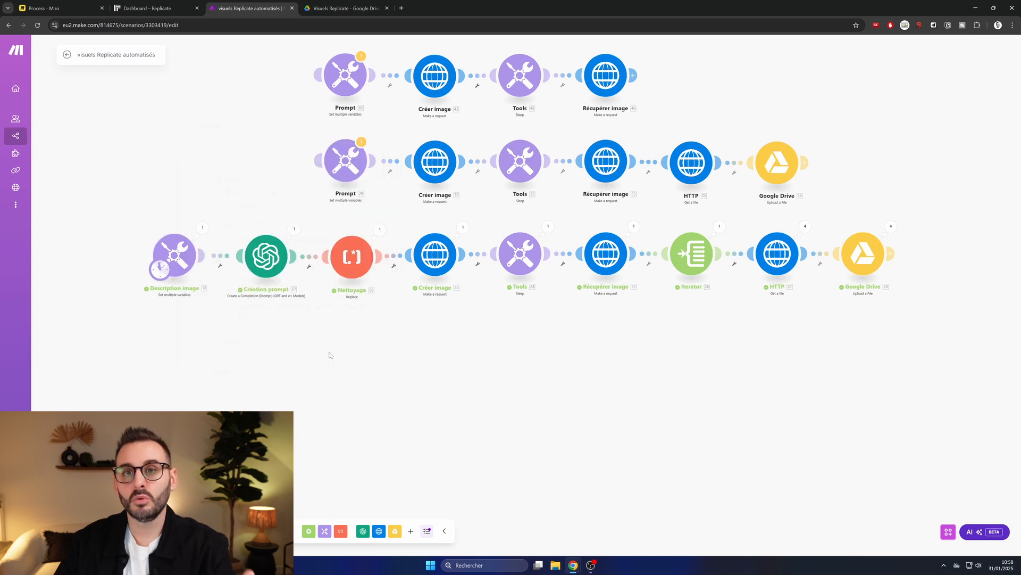